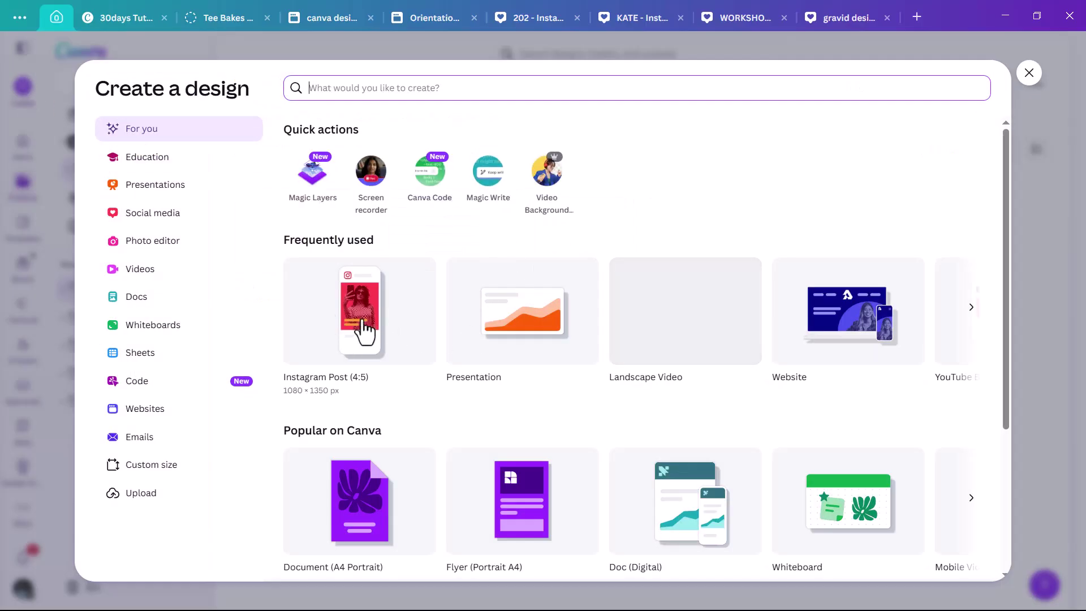
Step: Create a blank Instagram Post (4:5) design and paste the copied photo, logo, chrome shape and text onto it
click(364, 330)
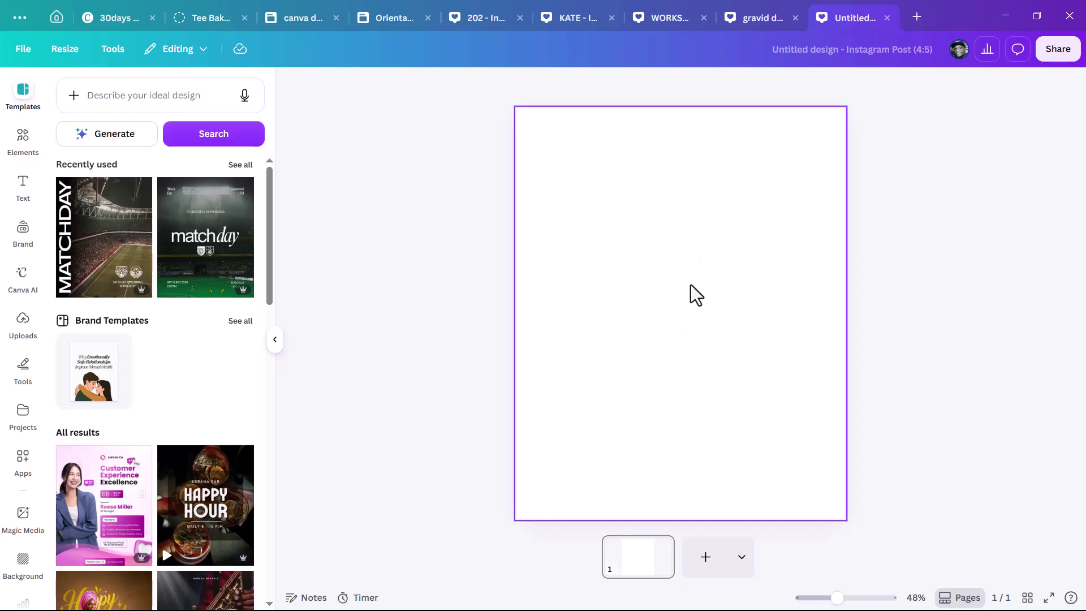
click(684, 274)
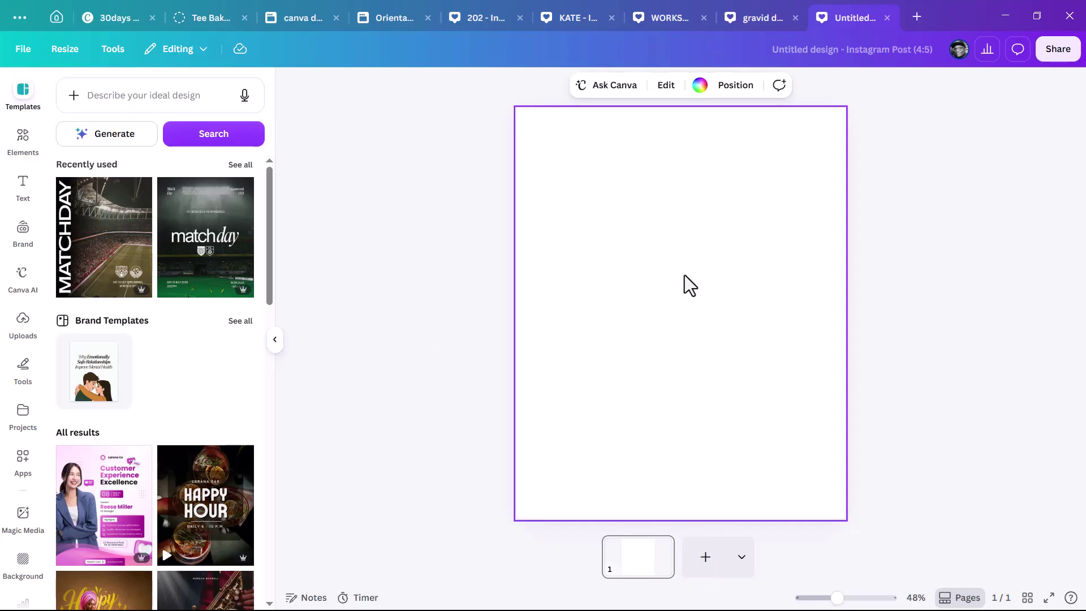
key(ctrl+v)
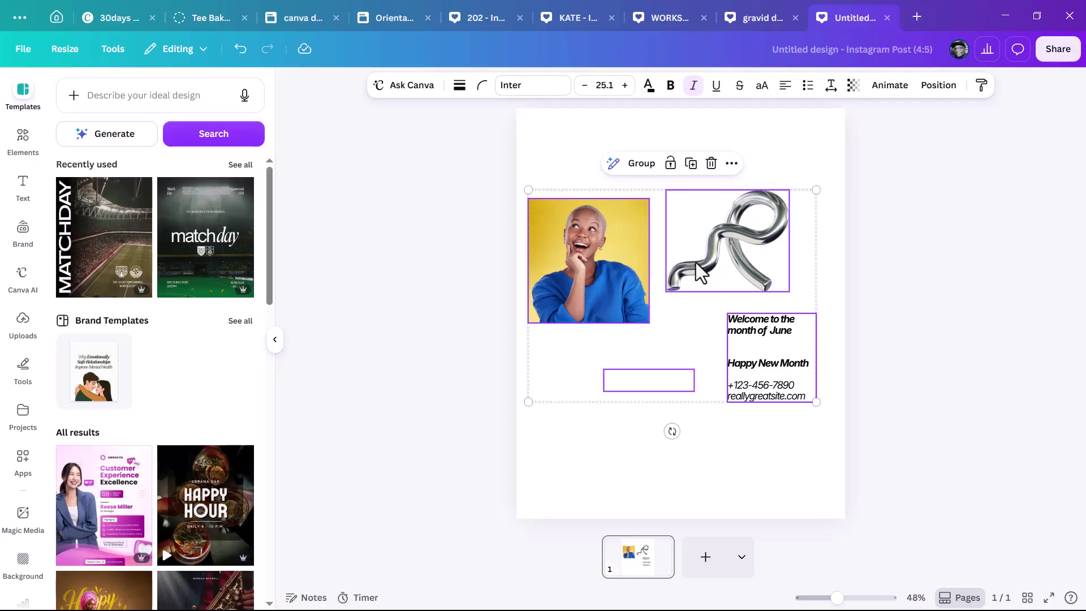
Step: Add a blank page and reorder the pages so the pasted elements sit on page 2 behind the blank page
click(706, 559)
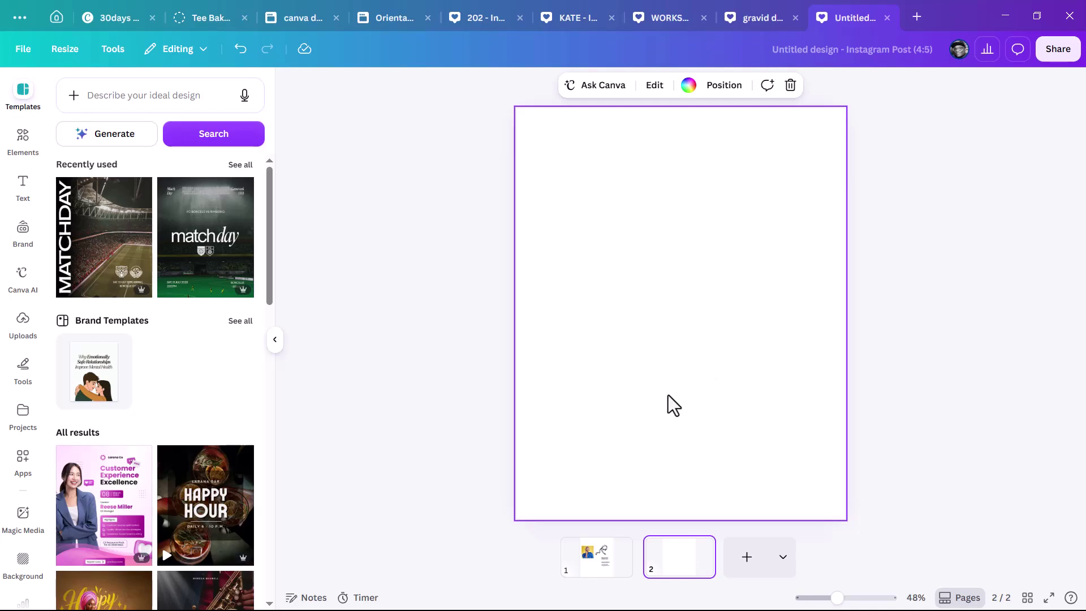
drag(598, 570, 728, 570)
click(685, 572)
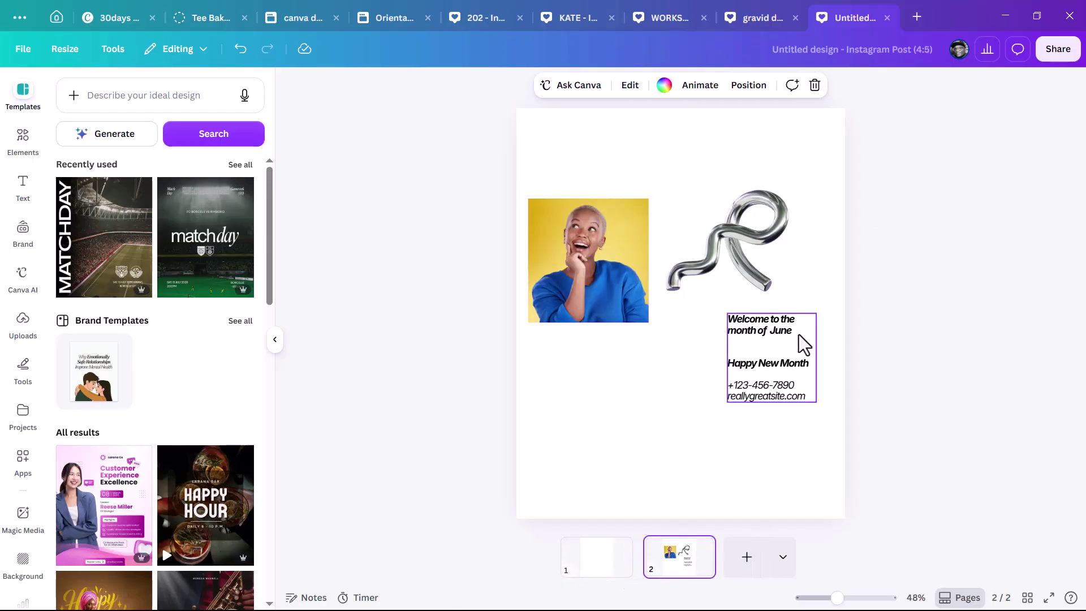
Step: Fill the blank first page's background with the turquoise-to-dark-blue default gradient and set its style to radial
click(617, 566)
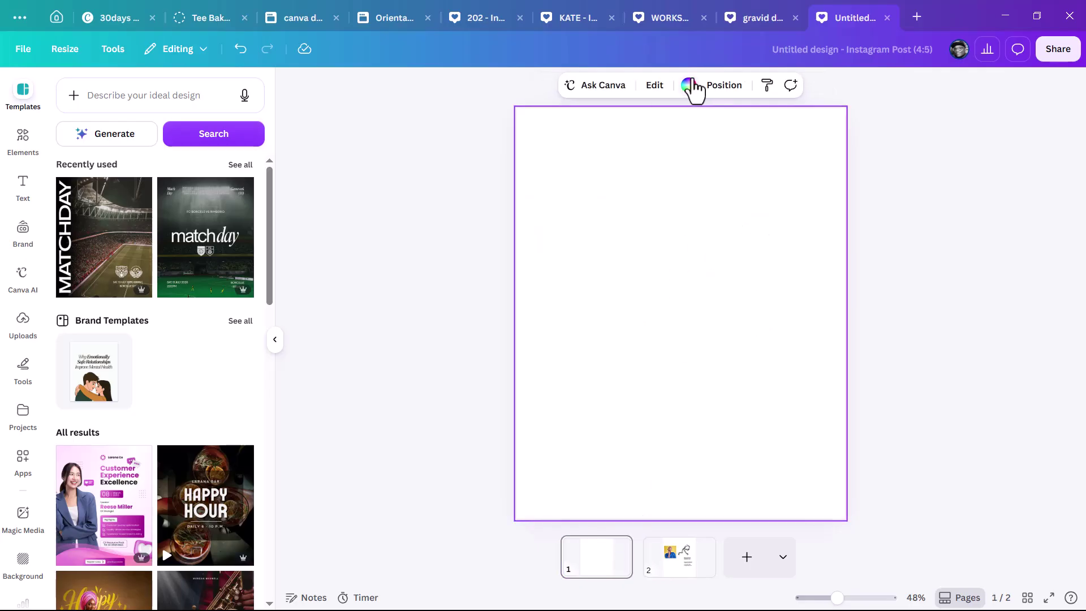
click(689, 86)
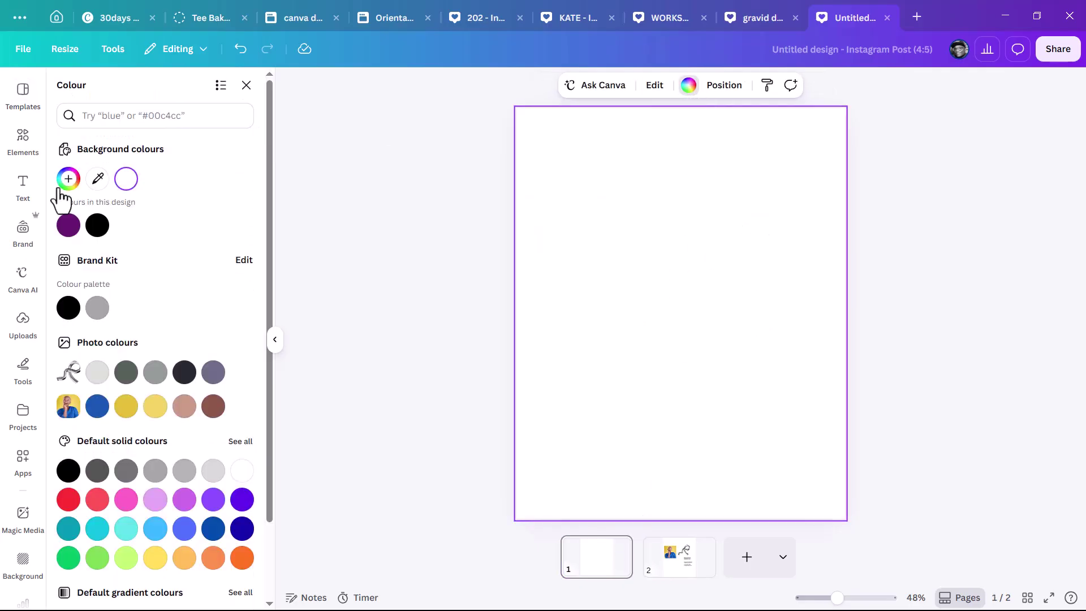
scroll(162, 351, down, 2)
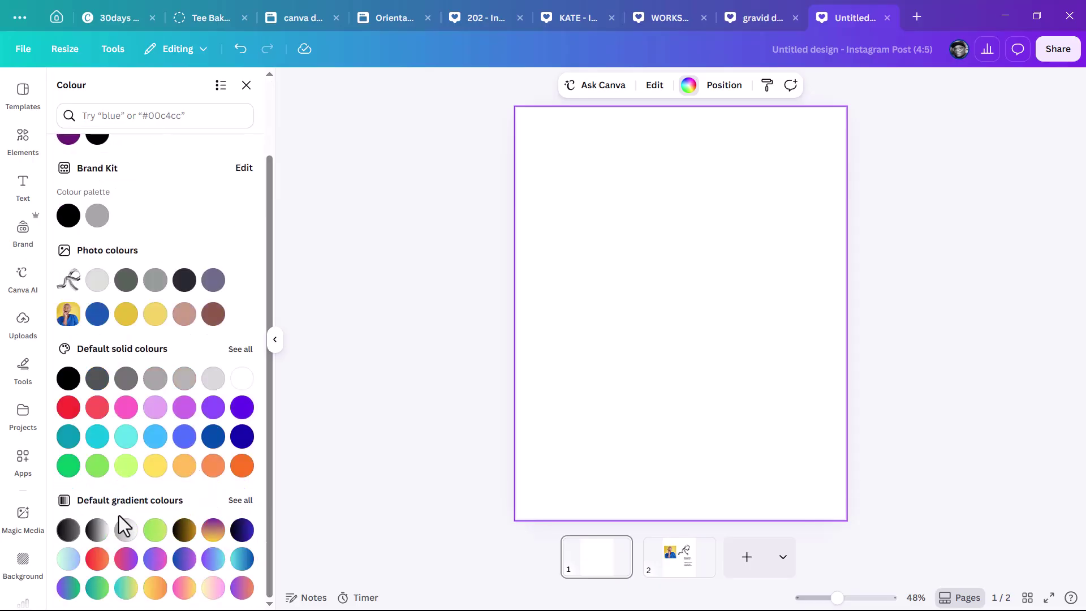
click(242, 559)
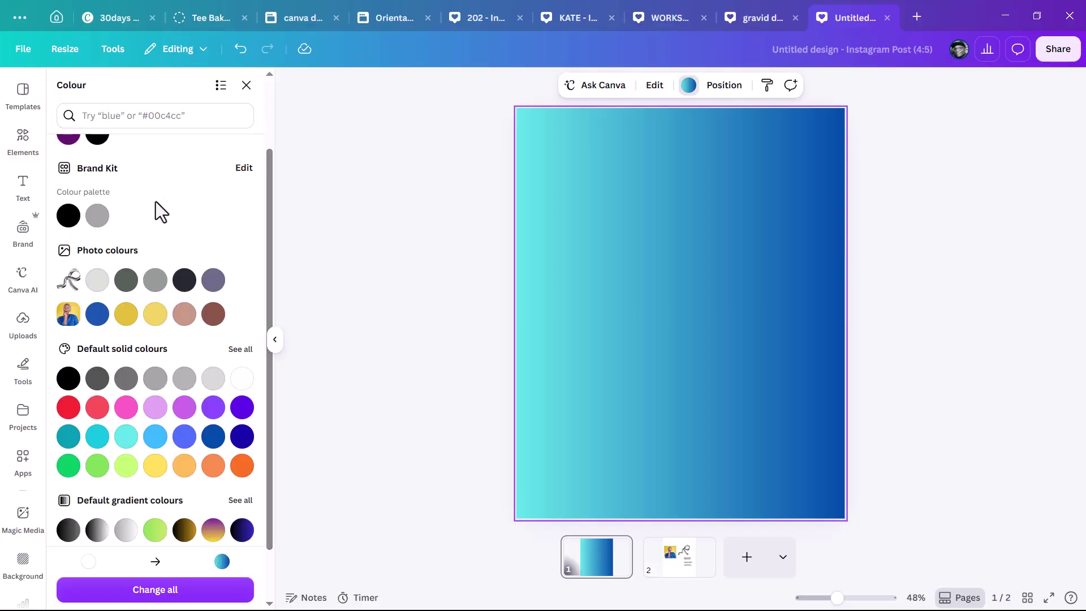
scroll(158, 202, up, 2)
click(126, 180)
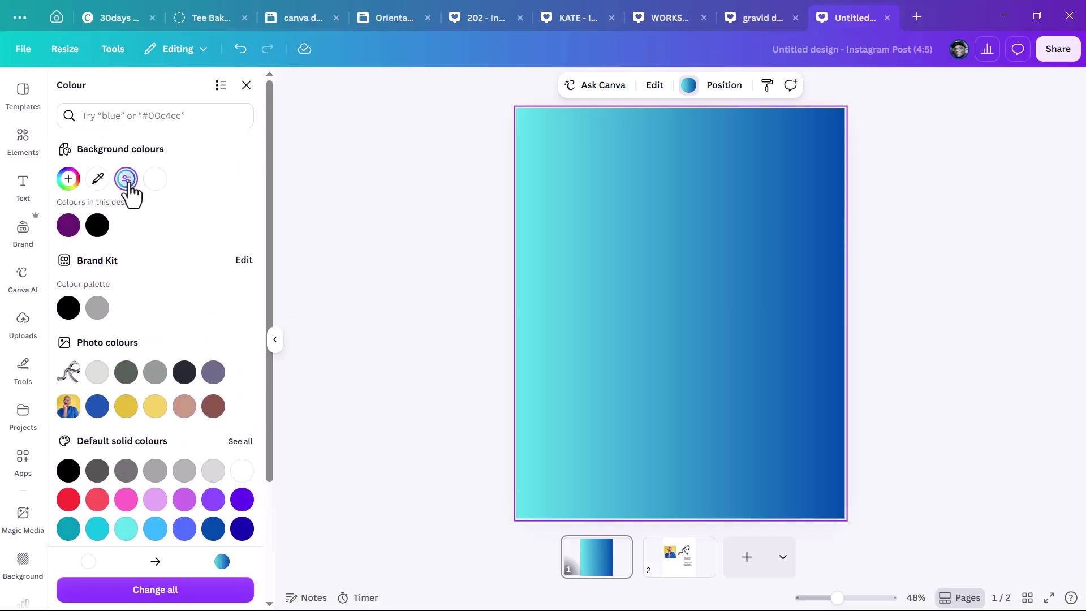
click(127, 180)
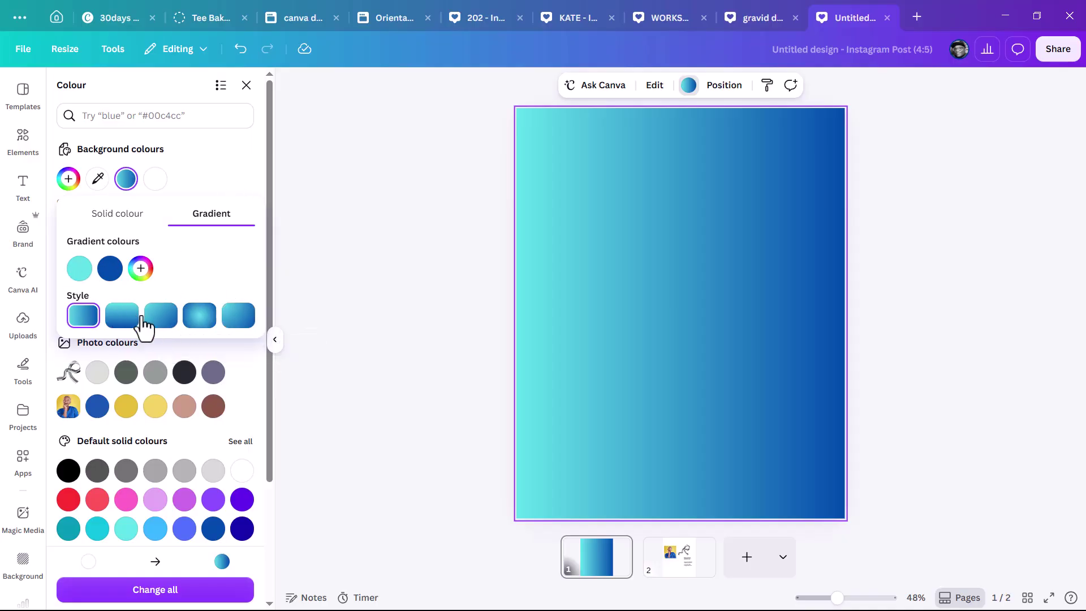
click(200, 317)
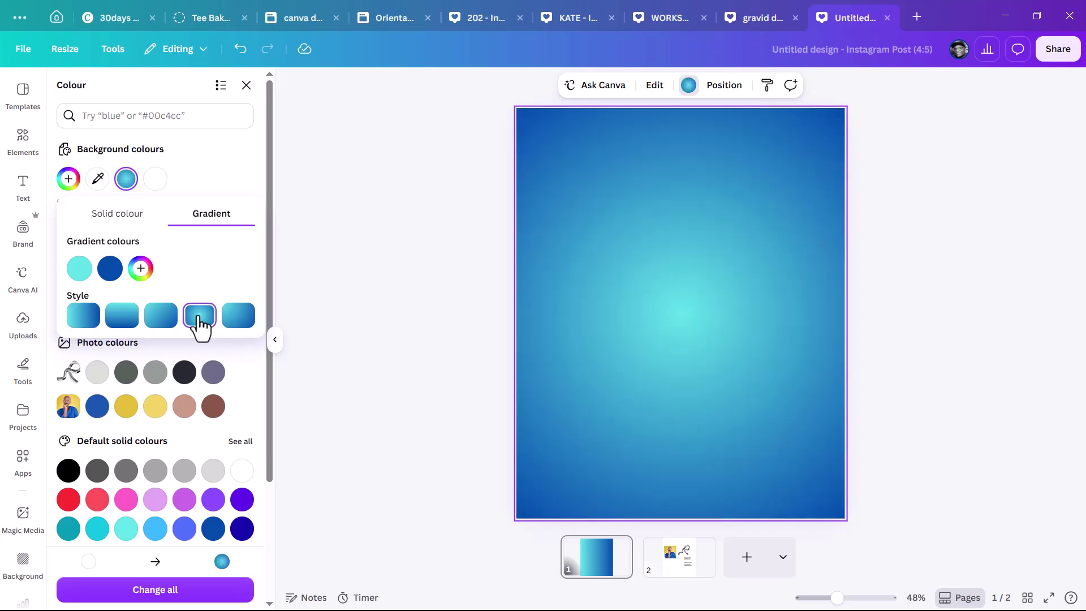
Step: Move the woman's photo from page 2 to page 1 and enlarge it to nearly the page's width
click(667, 560)
drag(627, 281, 605, 562)
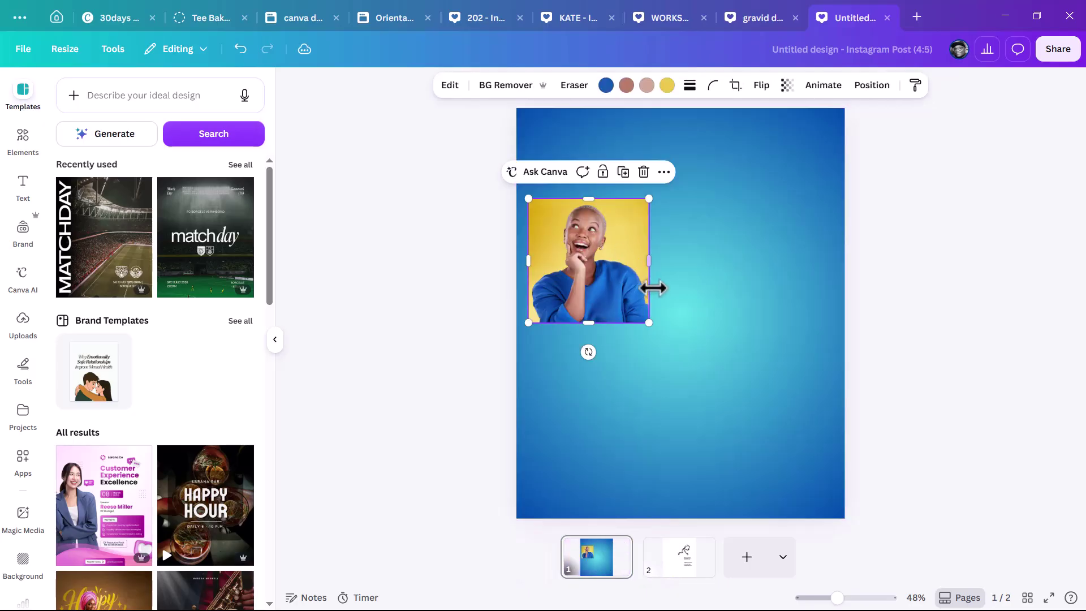
drag(648, 323, 897, 420)
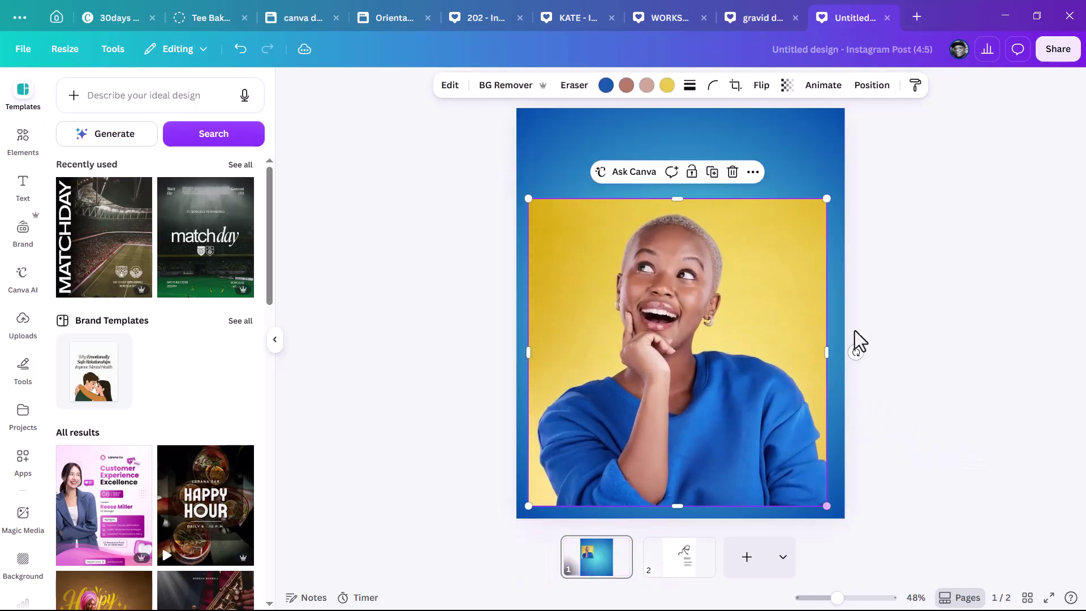
Step: Remove the photo's yellow background, shrink the cutout slightly and place it centred against the page's lower edge
click(506, 84)
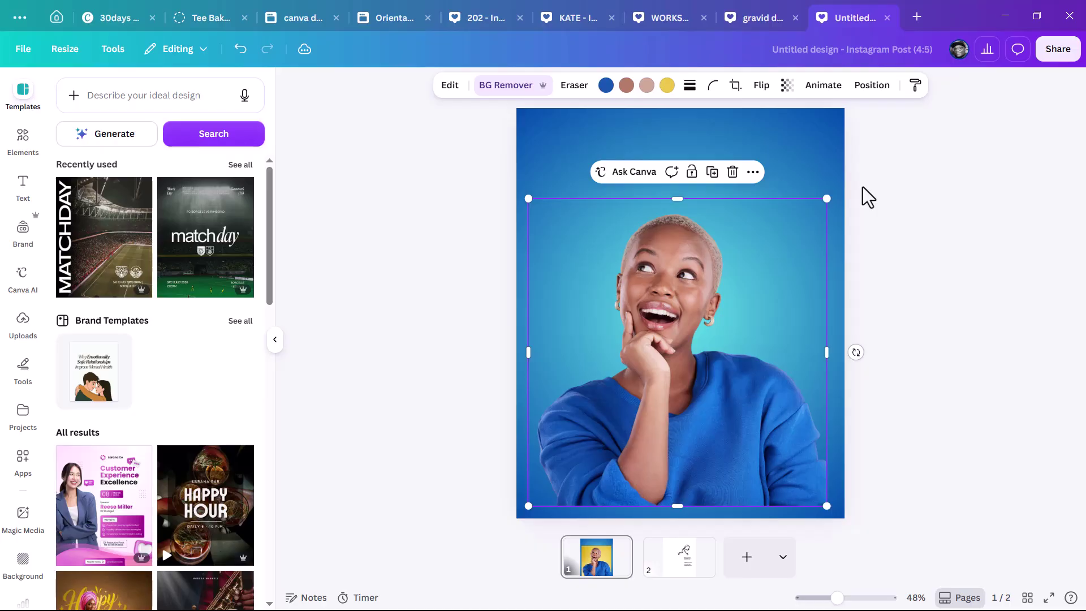
drag(826, 198, 802, 223)
drag(734, 292, 755, 344)
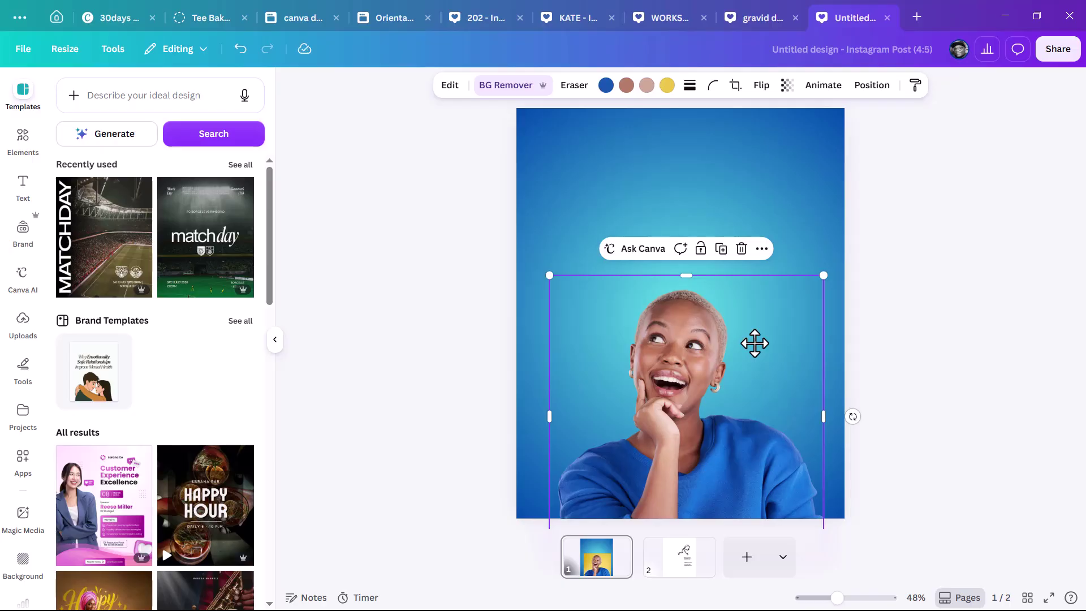
click(783, 181)
Step: Move the white Keithston & Partners logo from page 2 to the upper-left corner of page 1
click(691, 561)
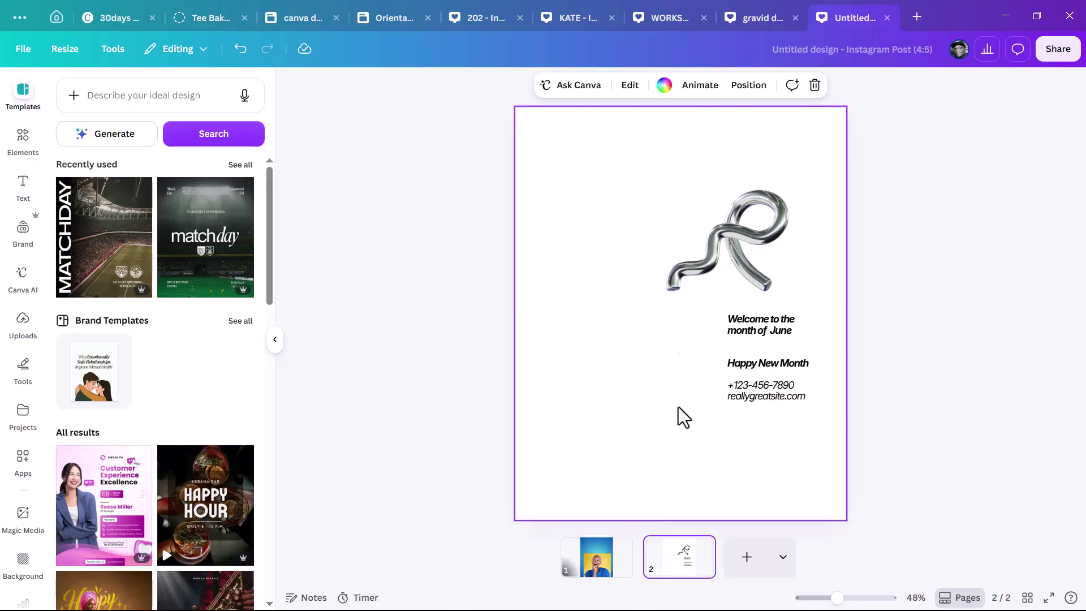
mouse_move(538, 116)
mouse_down()
mouse_move(643, 230)
mouse_move(655, 224)
mouse_up()
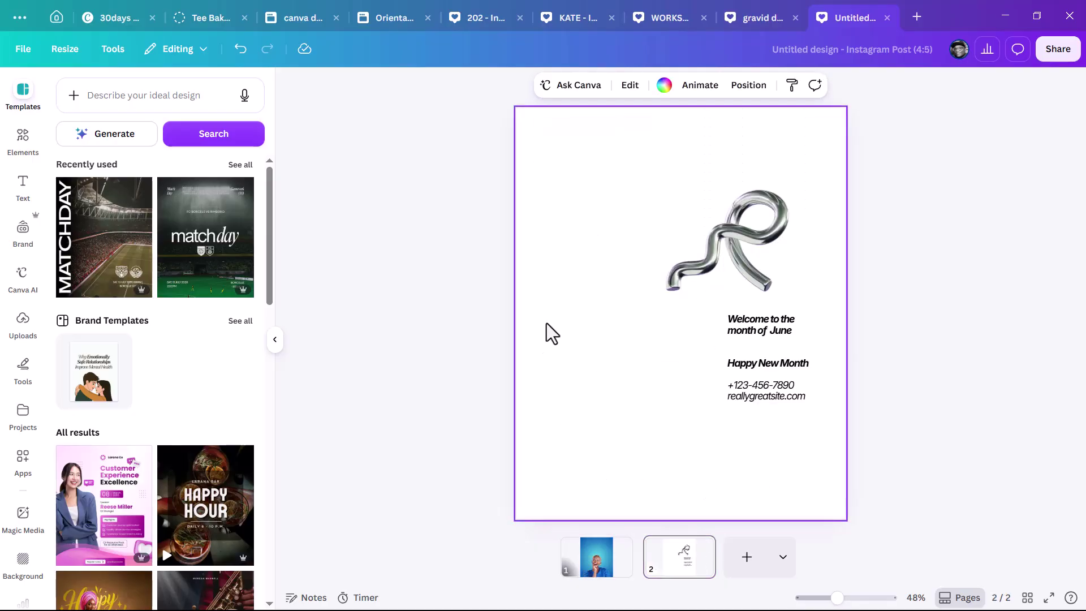
drag(555, 331, 702, 492)
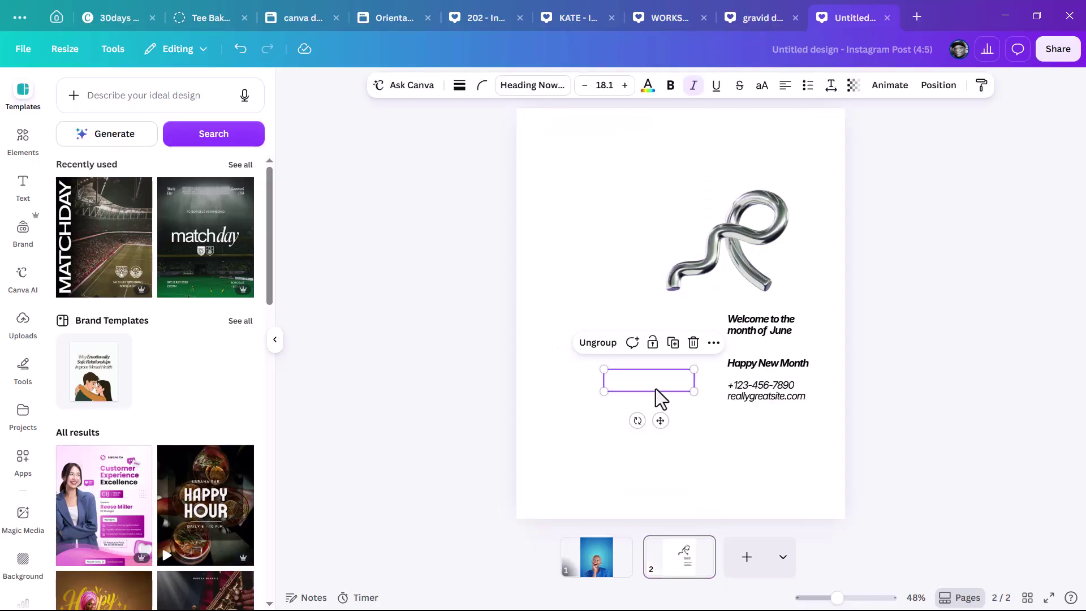
drag(659, 379, 596, 578)
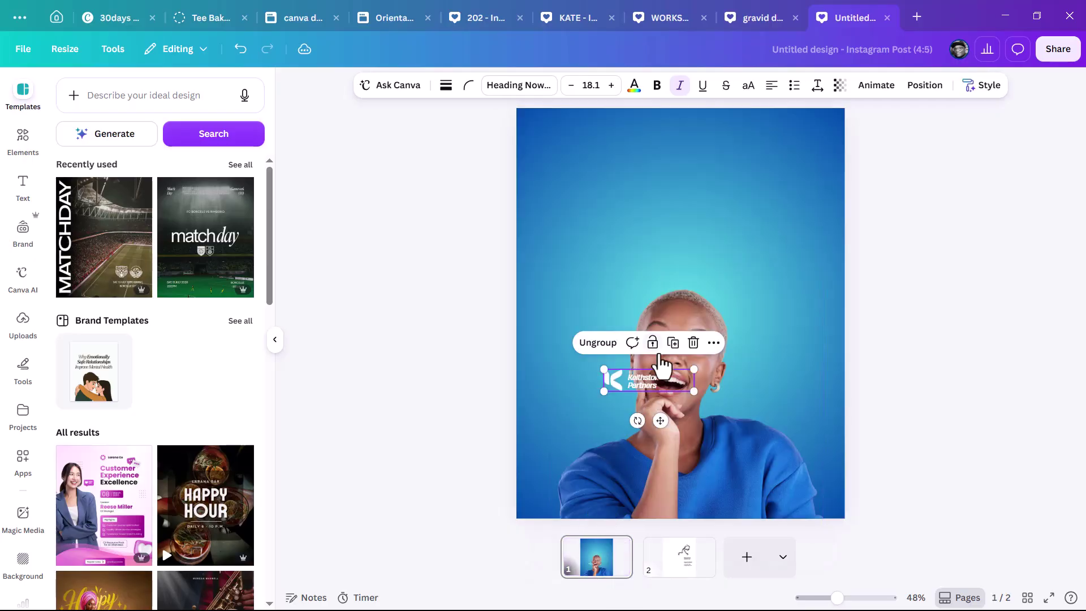
drag(659, 382, 606, 155)
click(856, 281)
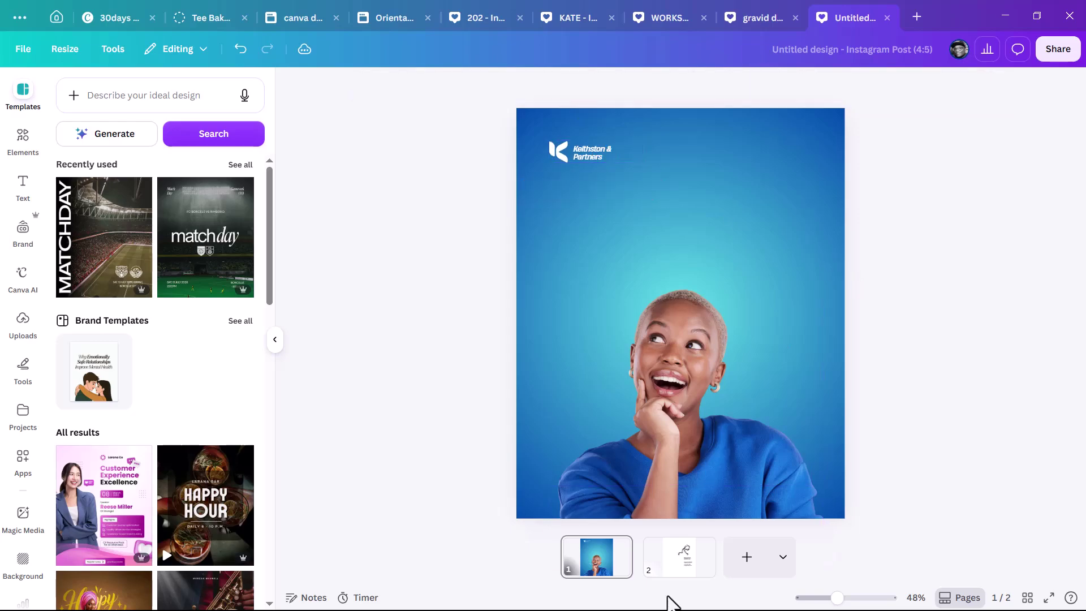
Step: Move the chrome squiggle shape from page 2 onto page 1, above the woman's head
click(682, 575)
click(746, 247)
mouse_move(758, 241)
mouse_down()
mouse_move(674, 341)
mouse_move(611, 577)
mouse_up()
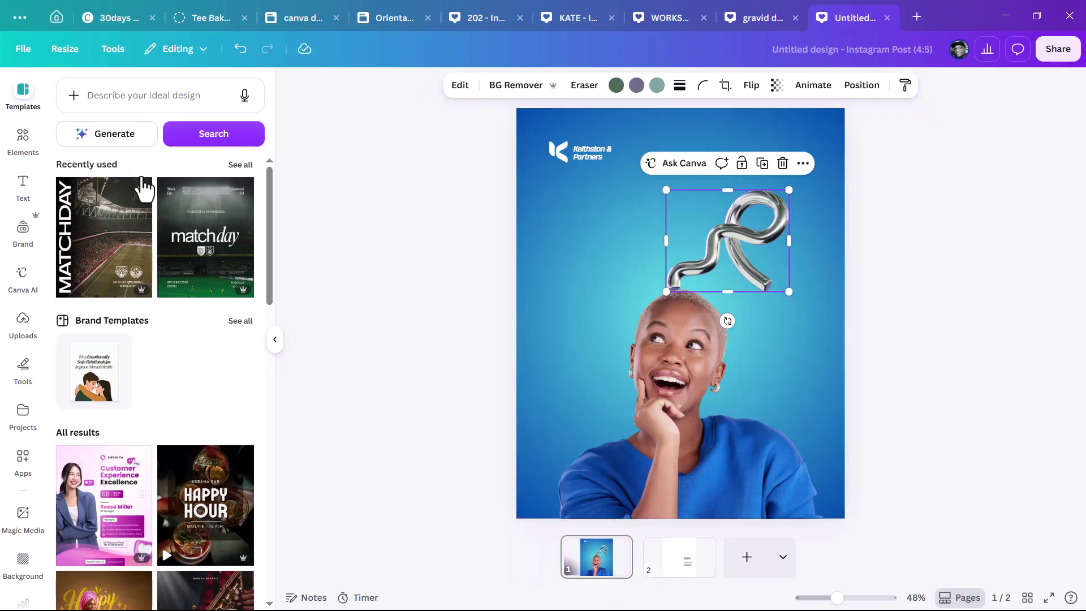
Step: Search the elements library for "3D ABTRACT METALLIC"
click(21, 141)
click(116, 97)
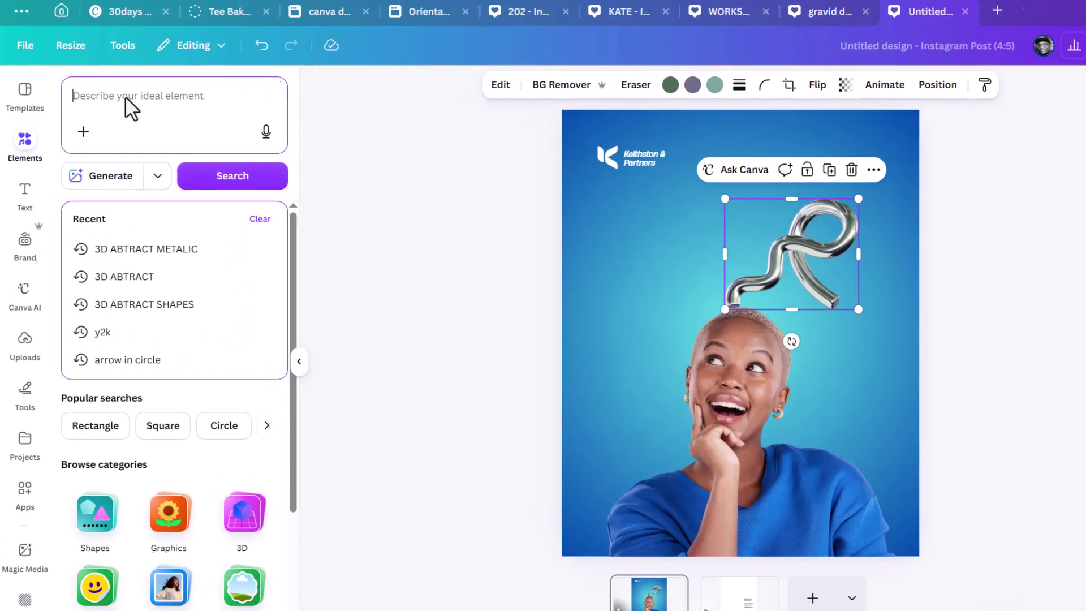
text(3D)
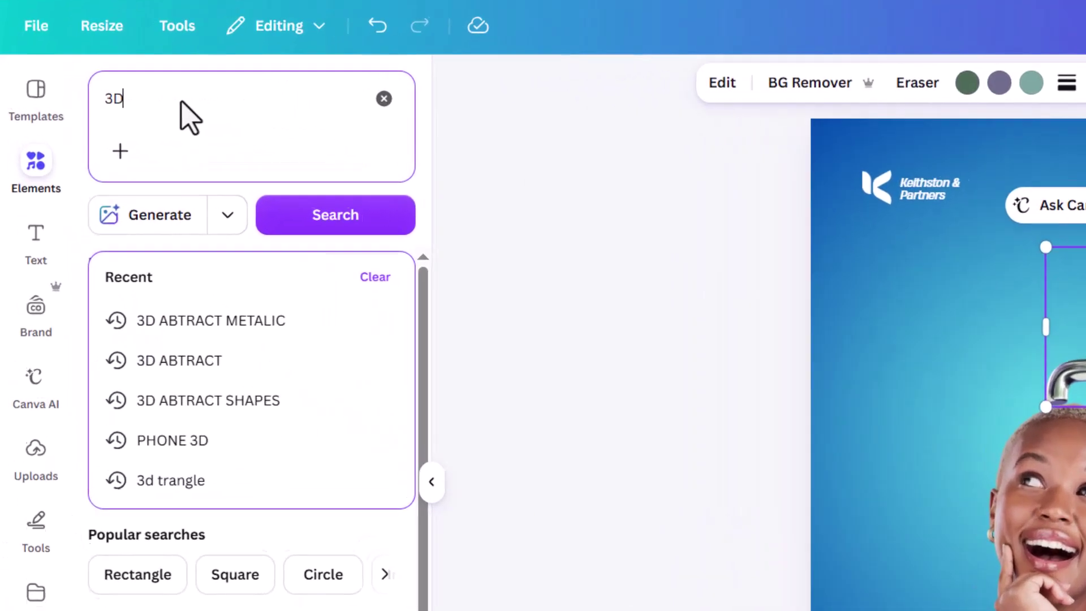
text(ABRA)
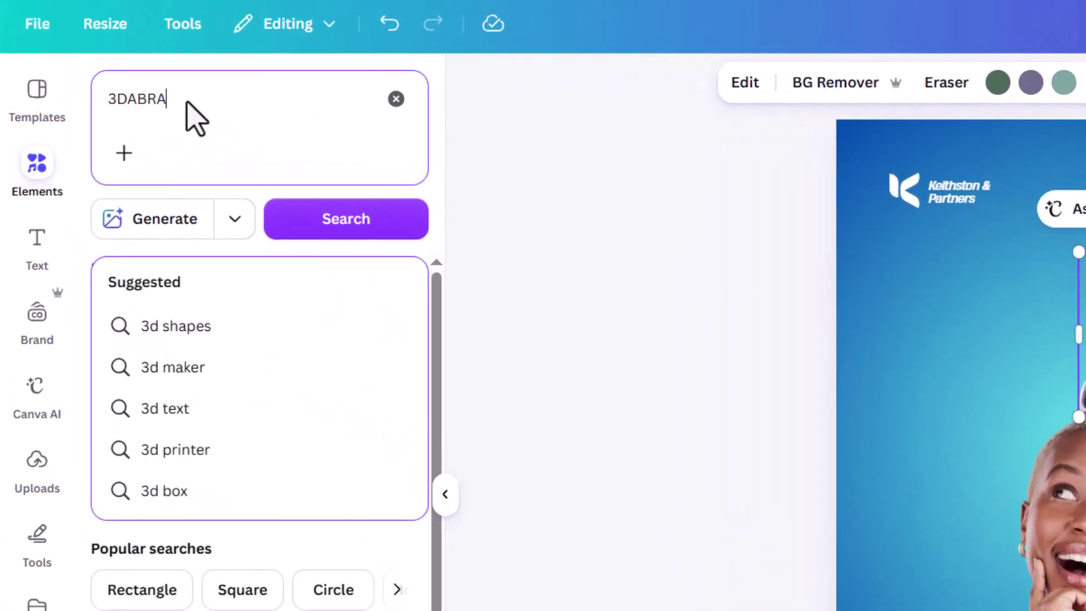
text(T)
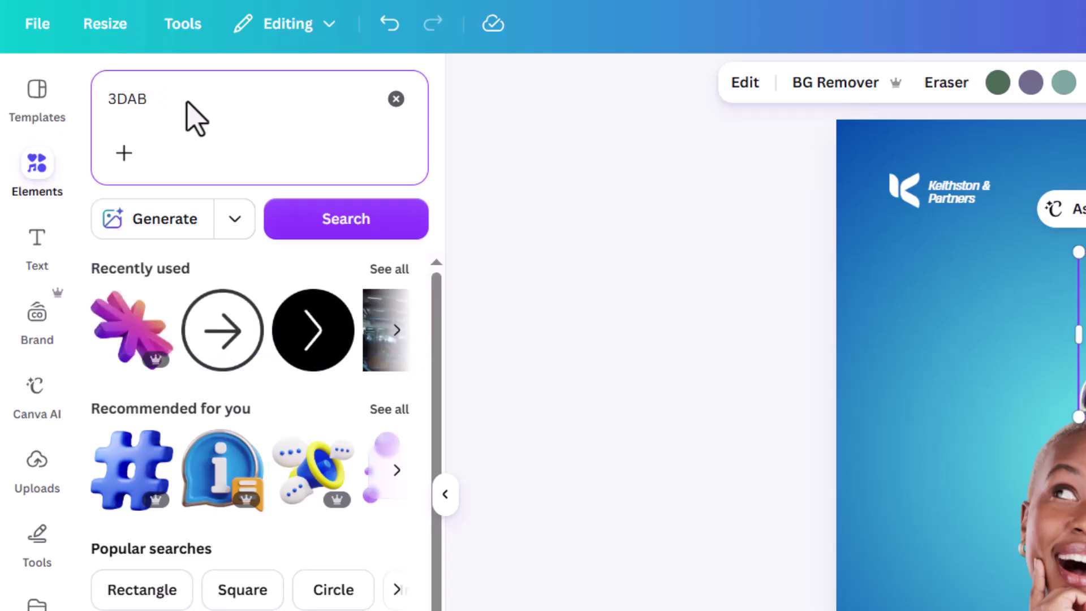
text( ABTRACT )
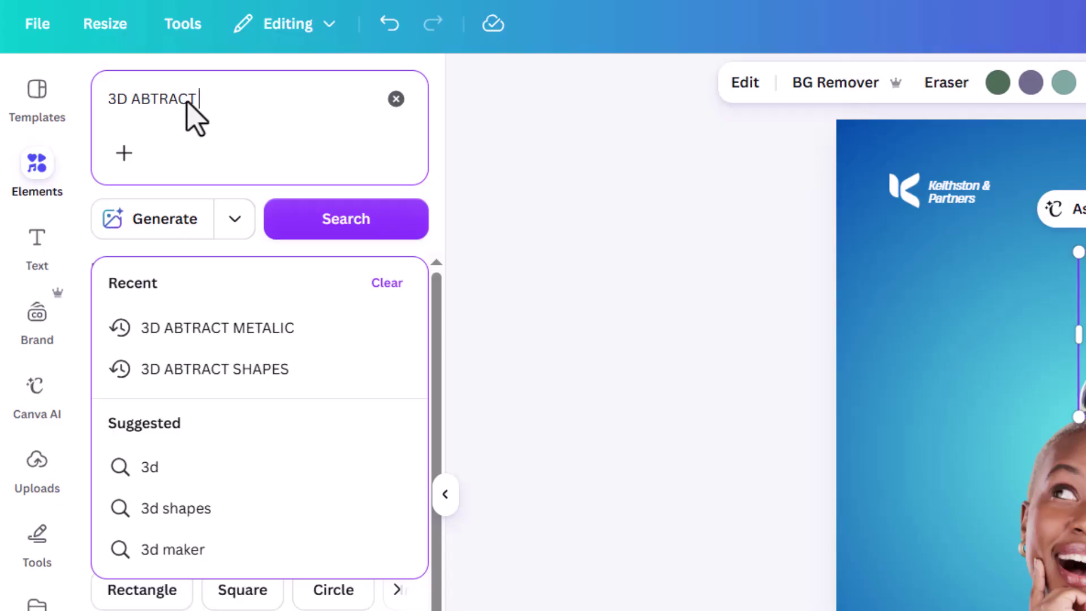
text(METALLIC)
key(Return)
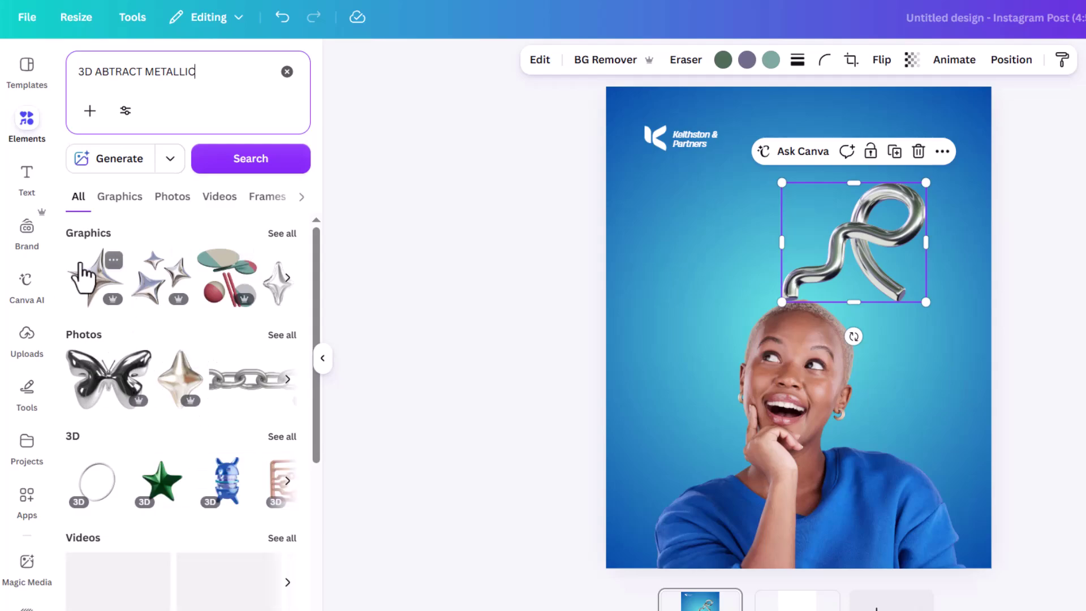
Step: Show all graphics for the metallic search and browse through the chrome shapes
click(275, 235)
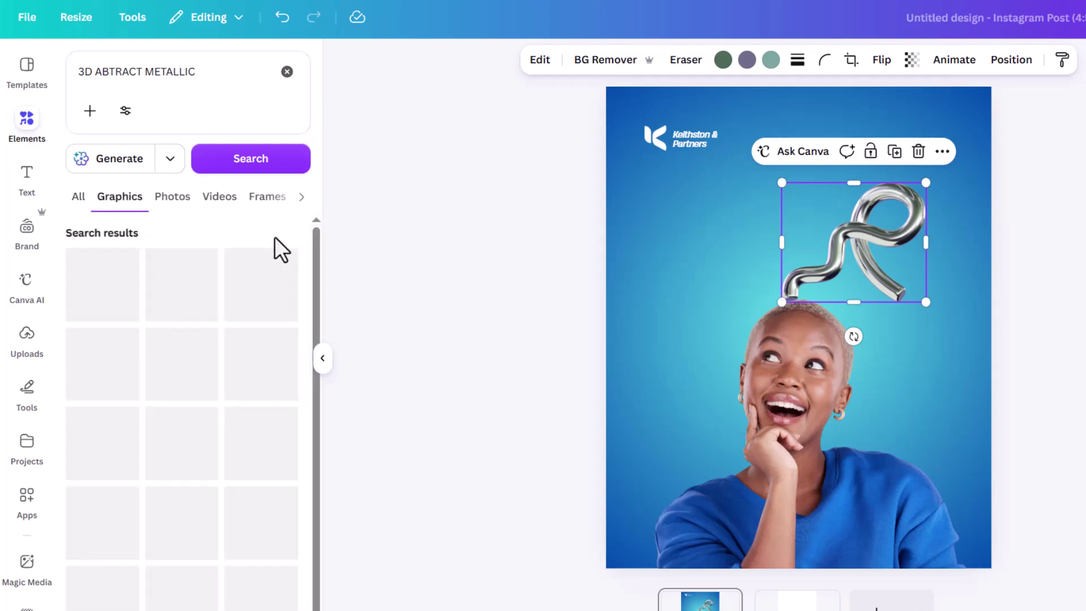
scroll(177, 531, down, 1)
scroll(194, 417, down, 1)
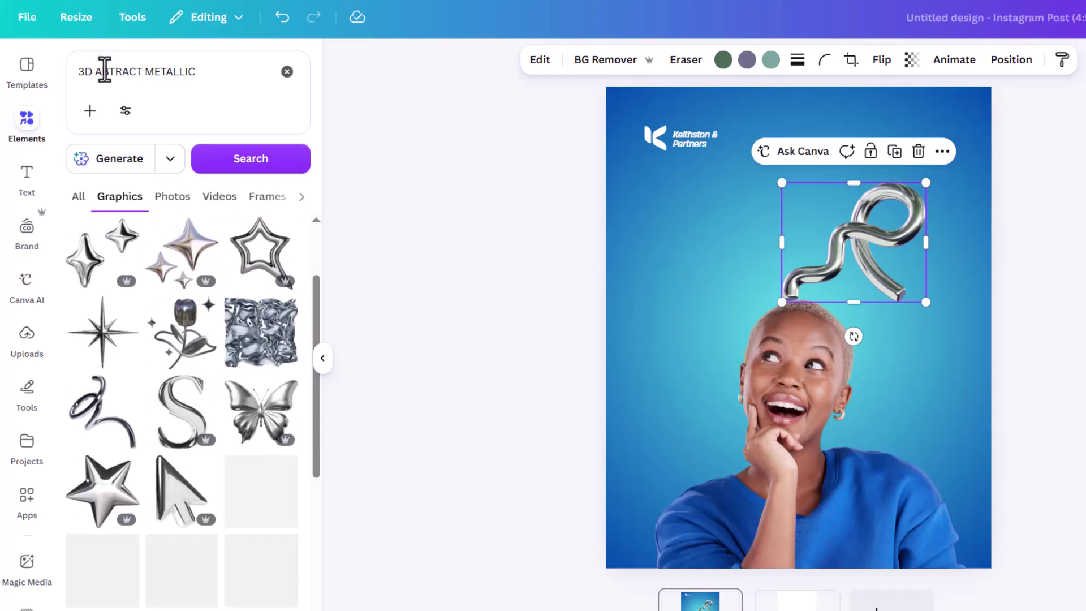
scroll(207, 387, down, 2)
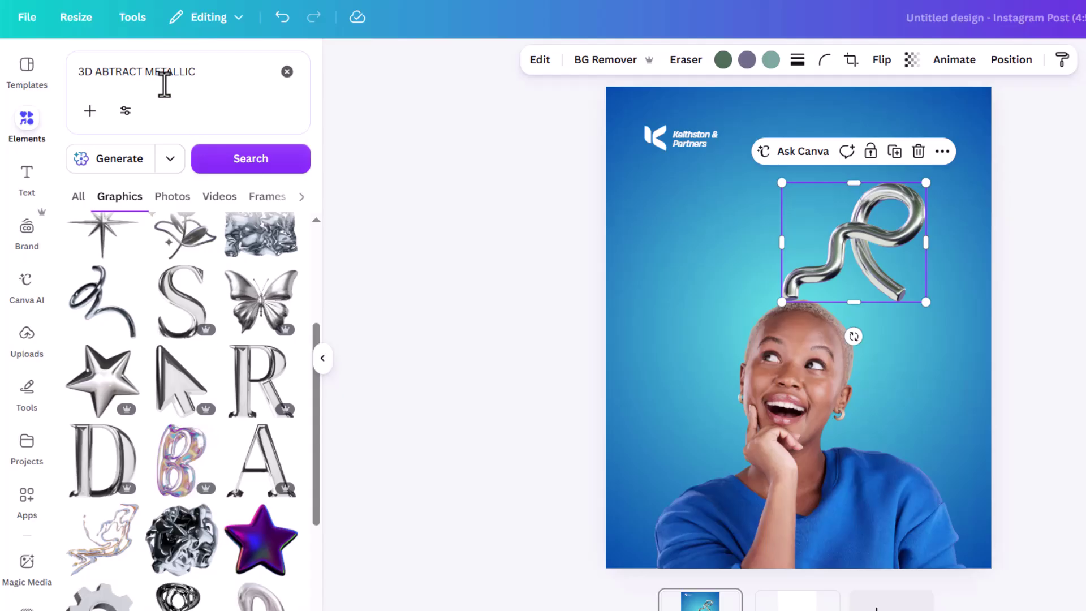
scroll(201, 500, down, 4)
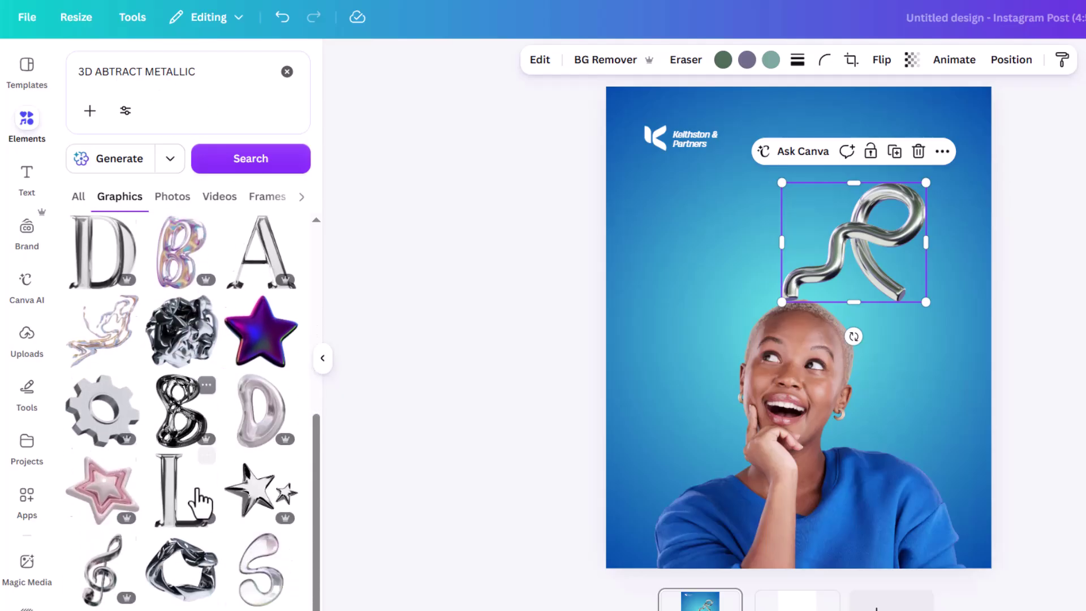
Step: Shorten the graphics search to "3D ABTRACT" and browse the matching shapes
drag(141, 70, 244, 78)
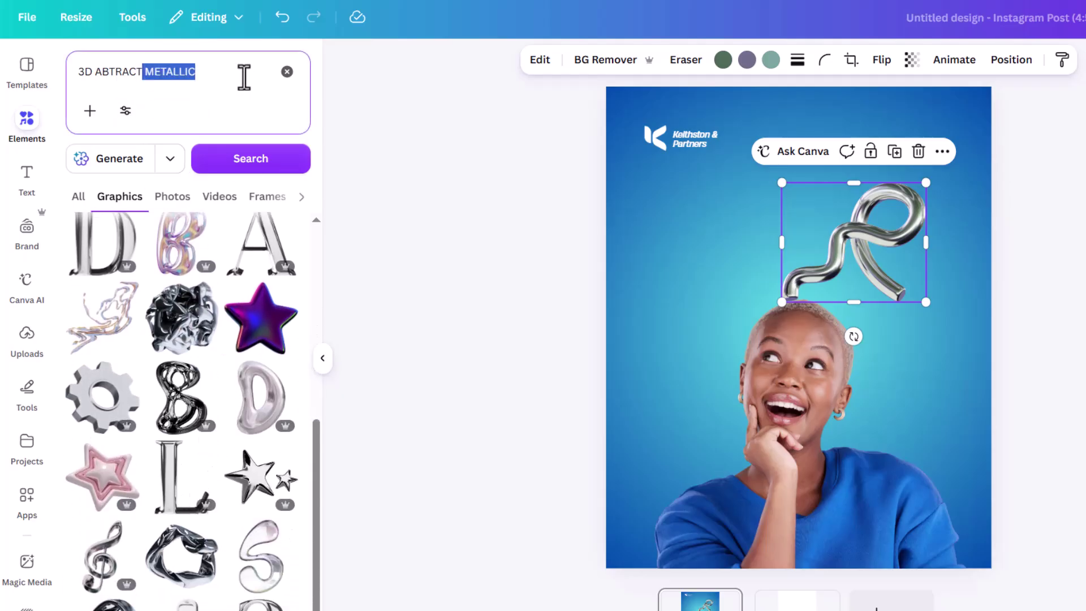
key(BackSpace)
key(Return)
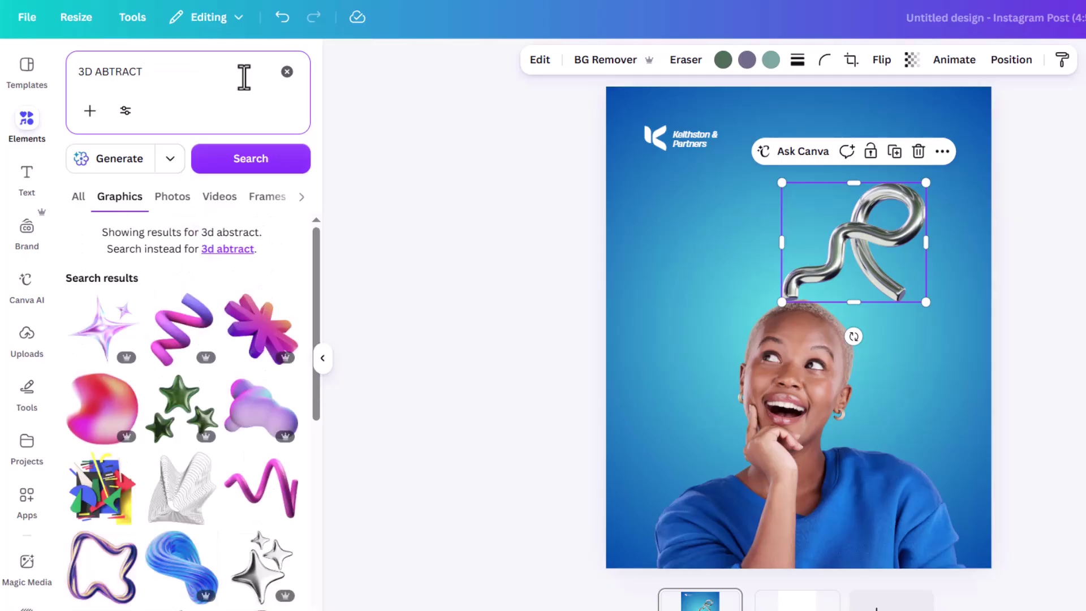
scroll(234, 435, down, 3)
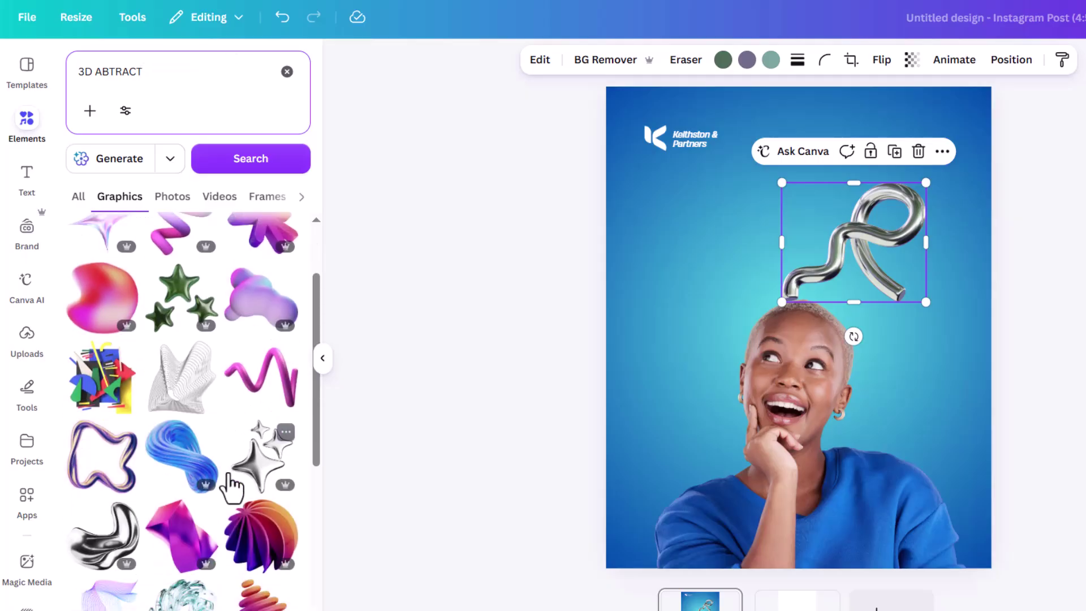
click(181, 399)
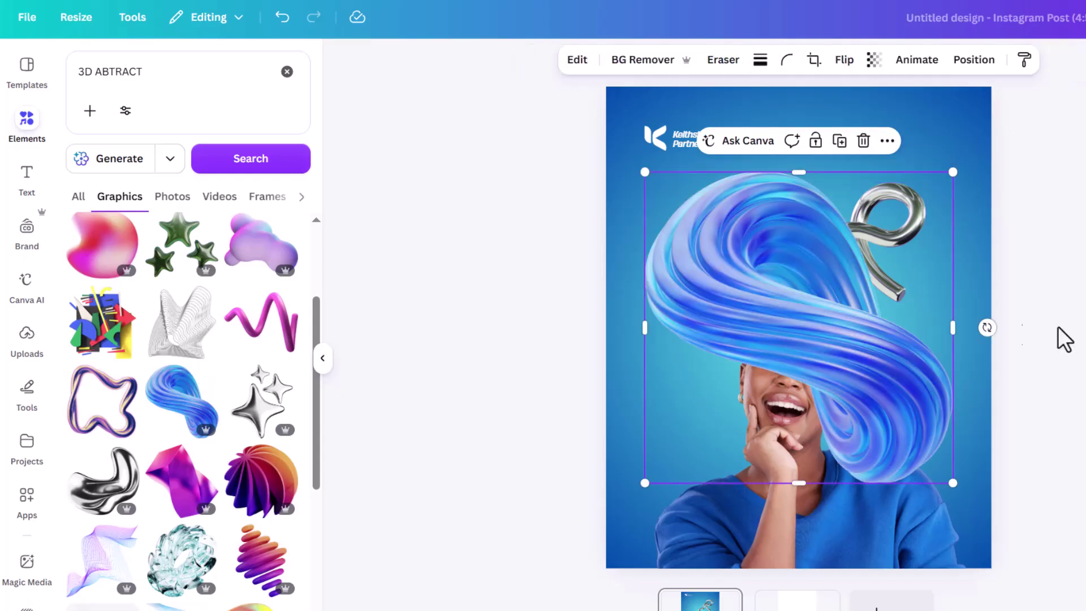
drag(980, 322, 1010, 472)
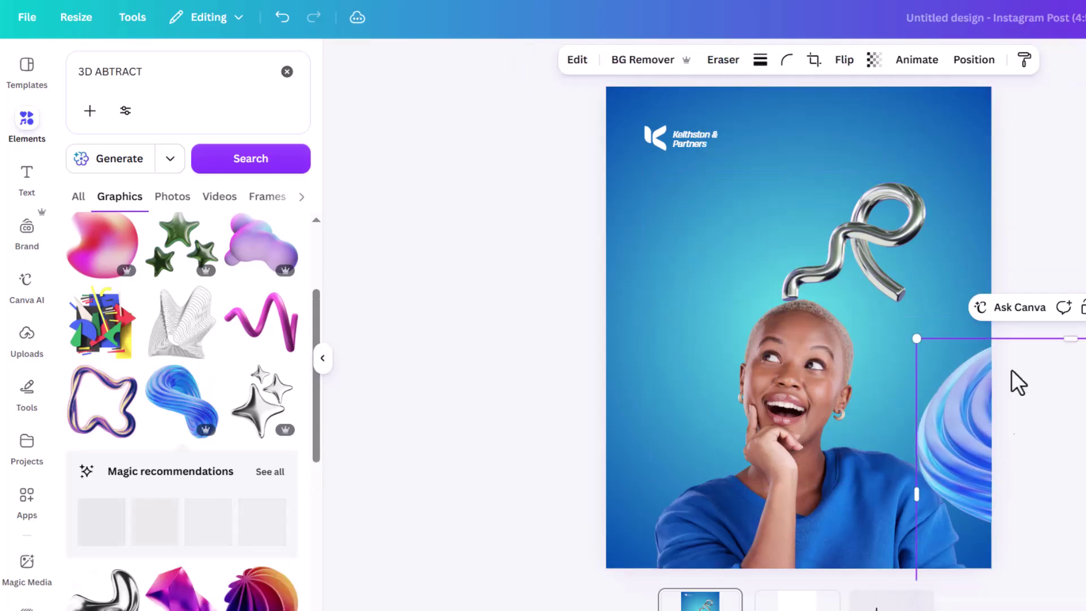
key(Delete)
Step: Enlarge the chrome squiggle and place it at the lower right of page 1, running past the page edge
click(909, 250)
drag(924, 298, 1039, 391)
drag(940, 296, 970, 523)
drag(813, 408, 744, 352)
drag(958, 439, 950, 442)
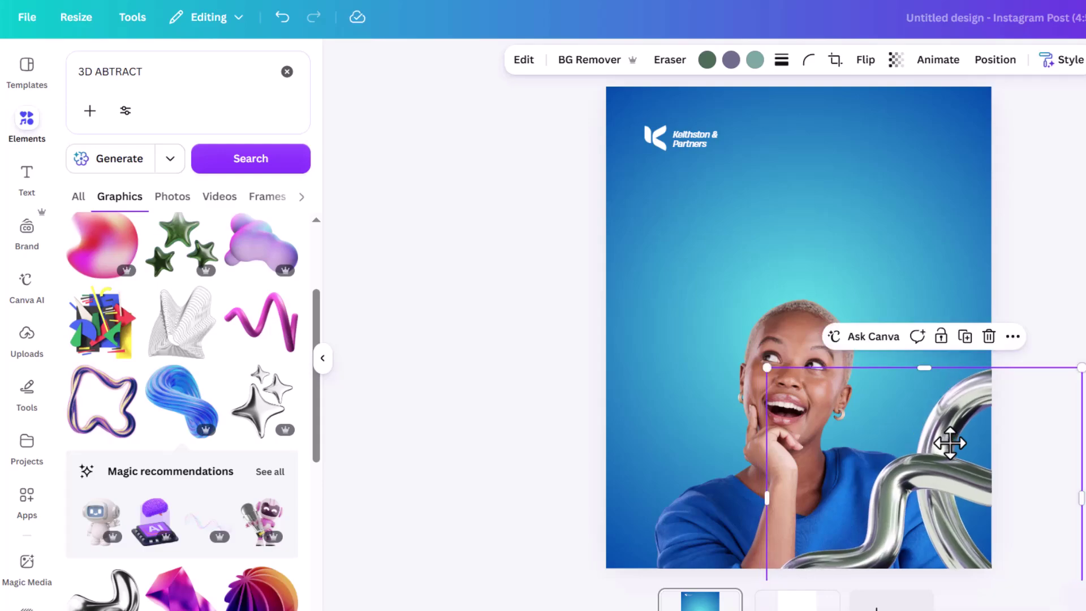
Step: Move the chrome squiggle's layer below the woman cutout, just above the gradient background
click(1002, 60)
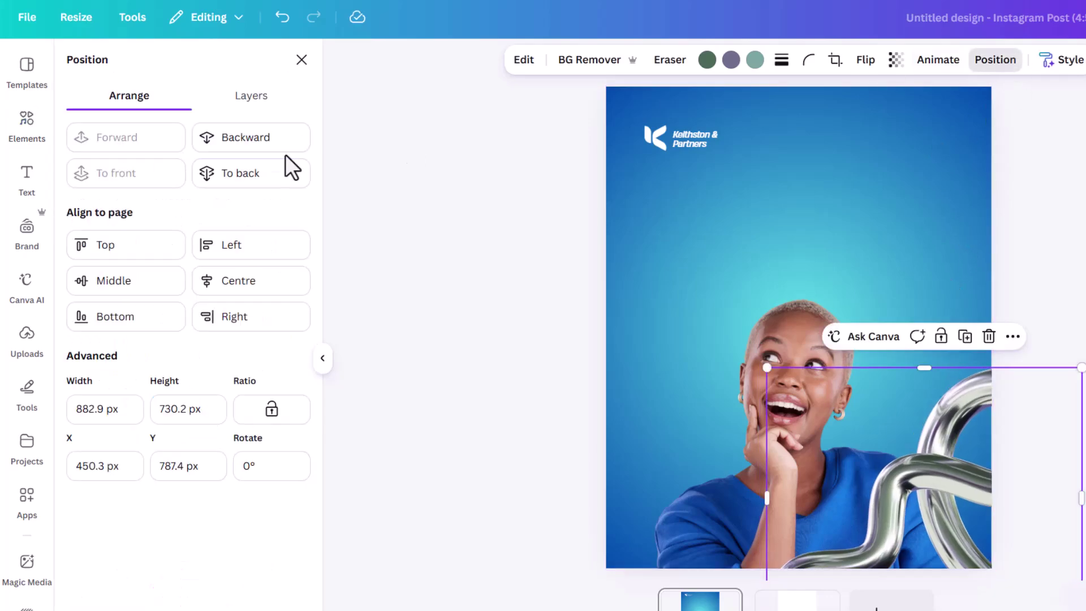
click(252, 102)
drag(230, 206, 213, 294)
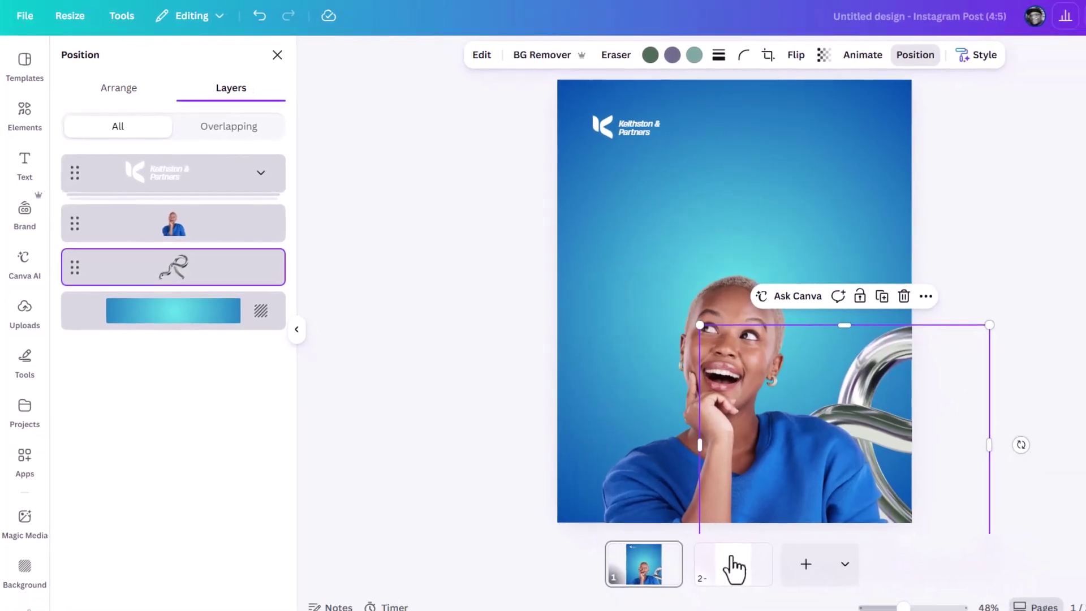
Step: Move the greeting and contact text block from page 2 to page 1, below the logo
click(798, 603)
drag(831, 328, 647, 566)
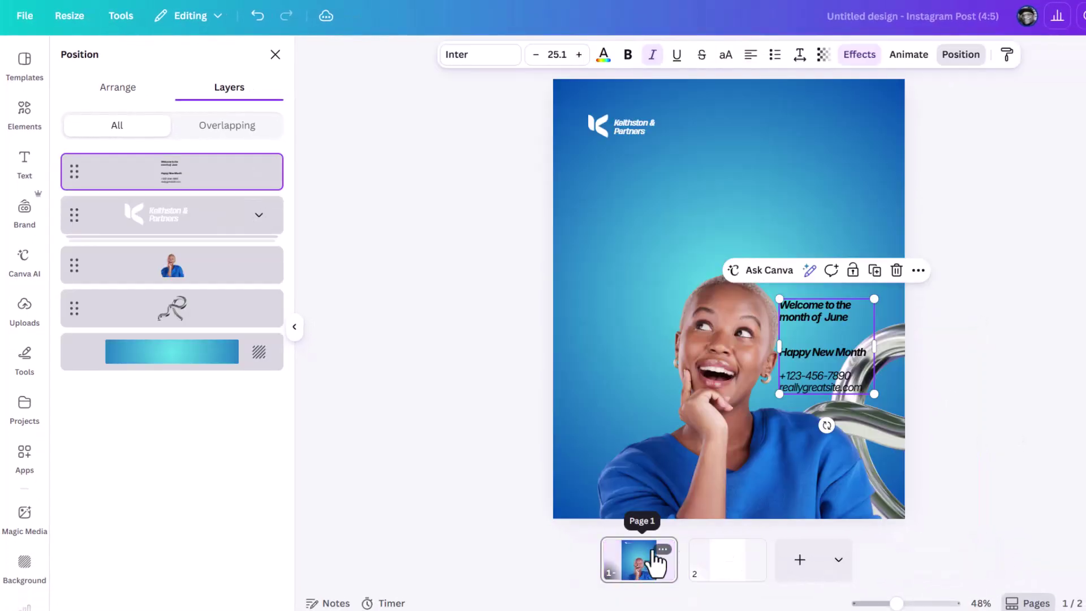
drag(827, 366, 648, 277)
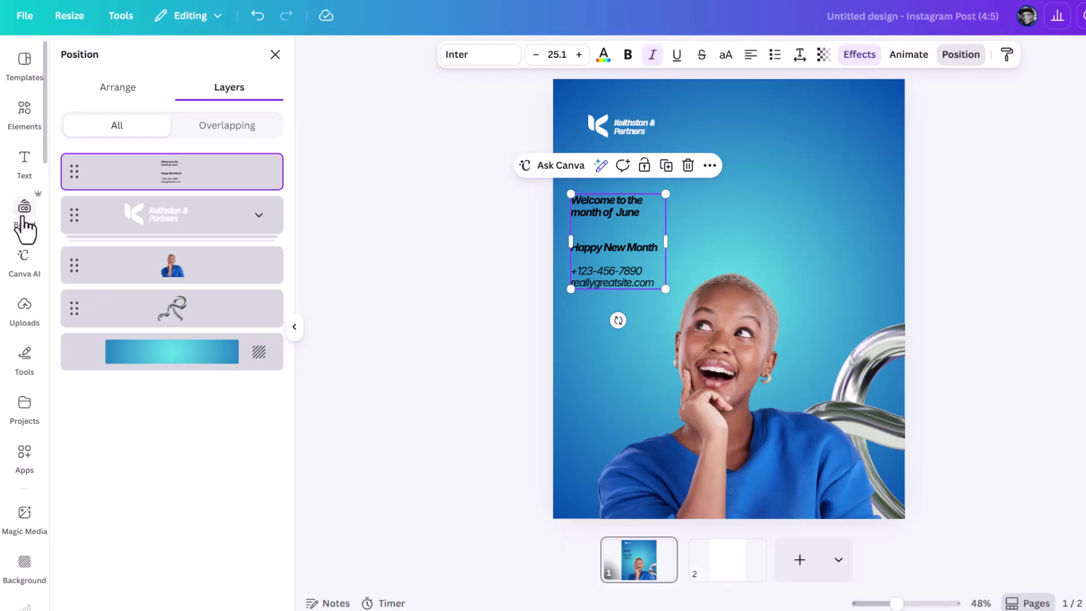
Step: Add a square from the shapes library and stretch it into a full-width band along the bottom of the page
click(25, 113)
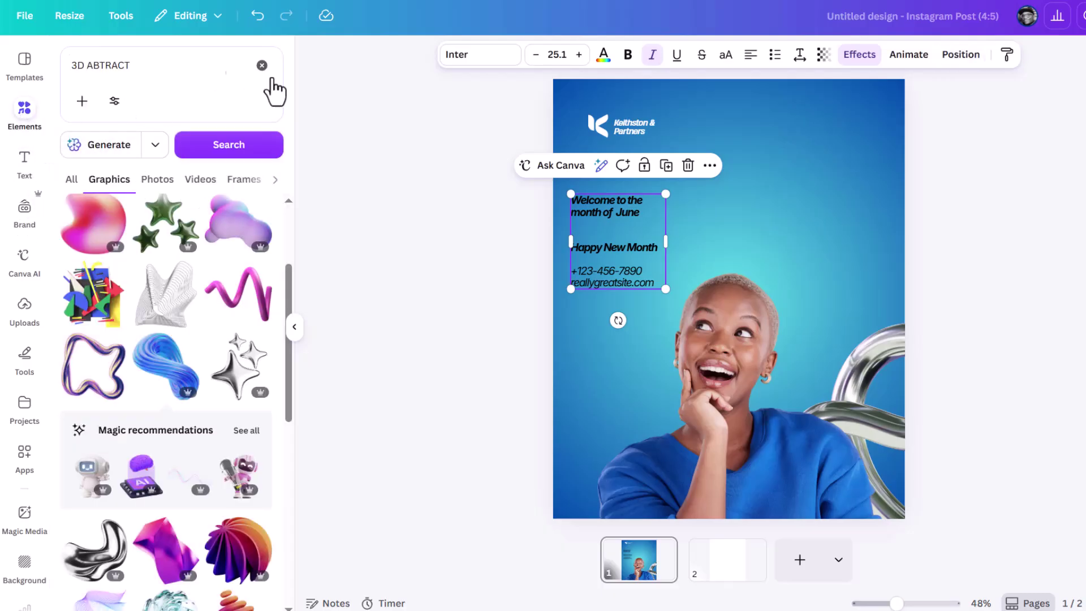
click(262, 66)
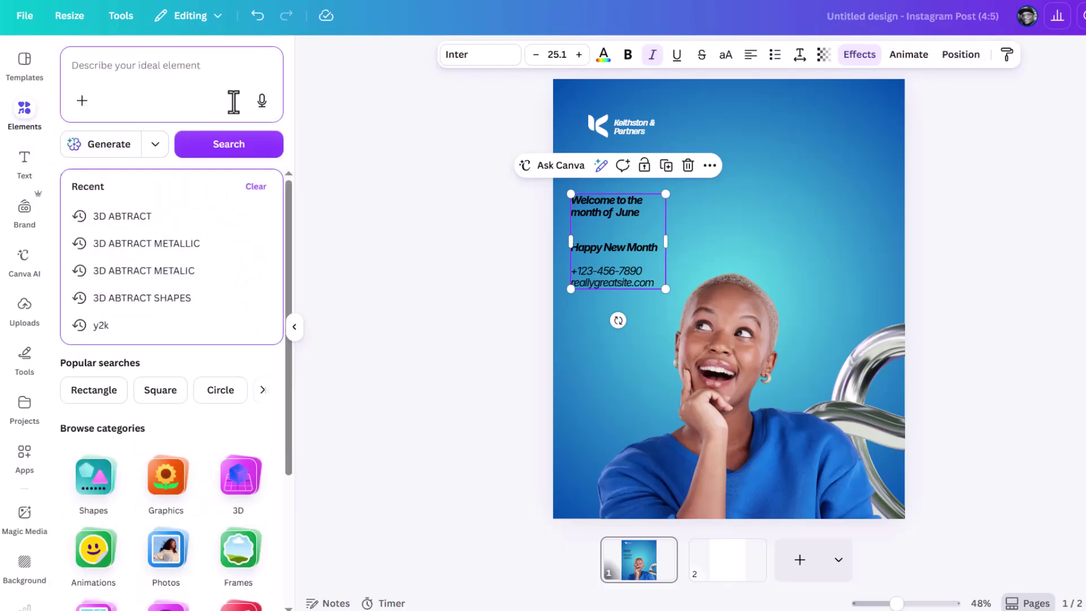
click(97, 501)
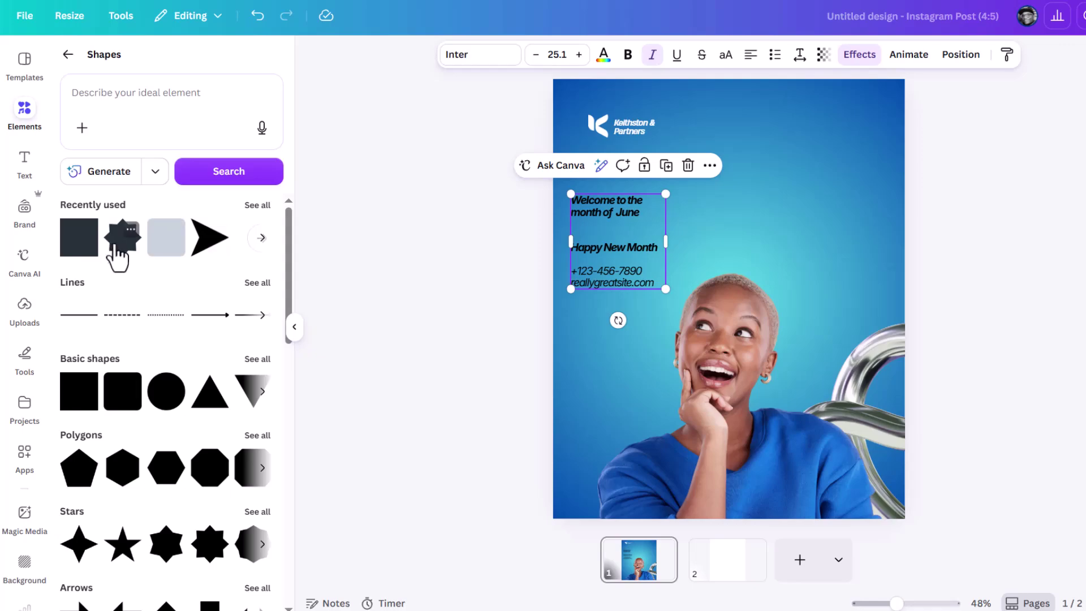
click(71, 248)
drag(782, 297, 926, 299)
drag(837, 286, 712, 481)
drag(798, 488, 924, 494)
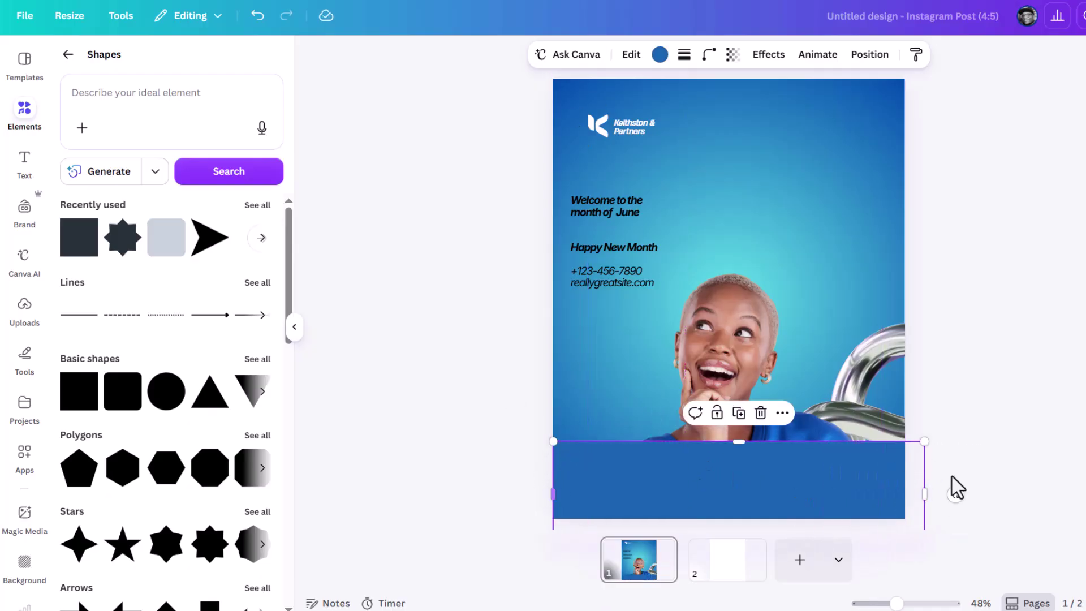
drag(924, 495, 900, 500)
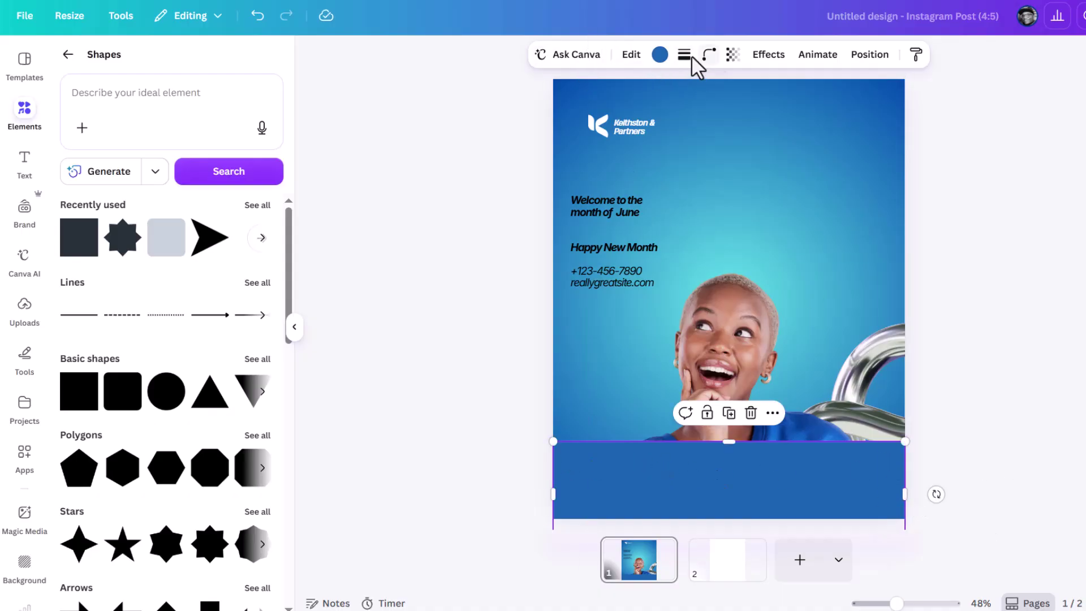
Step: Fill the bottom band with white and set its corner rounding to 73
click(661, 55)
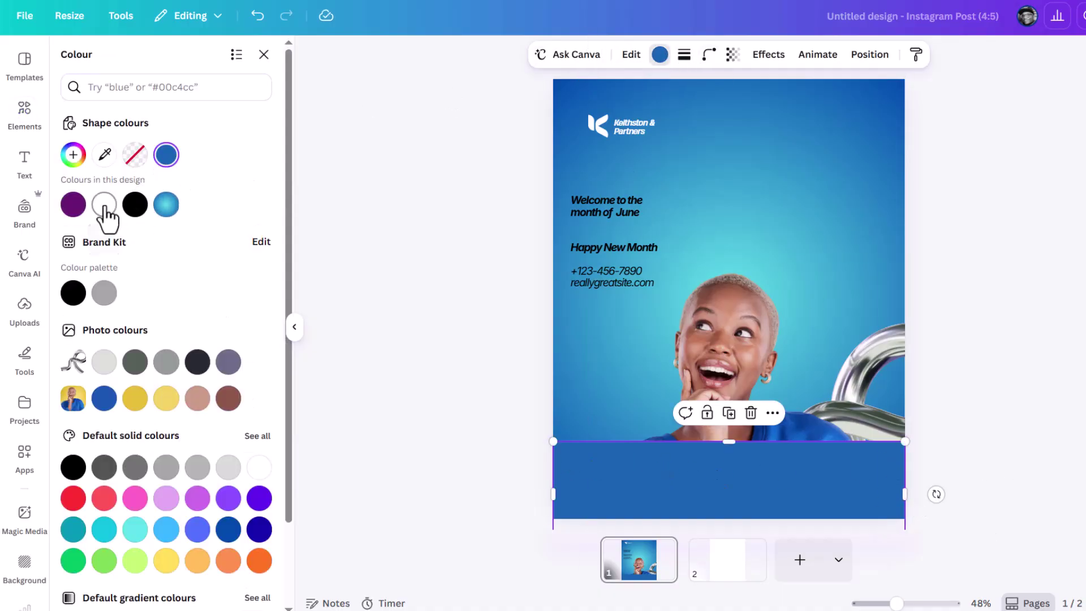
click(104, 205)
click(709, 55)
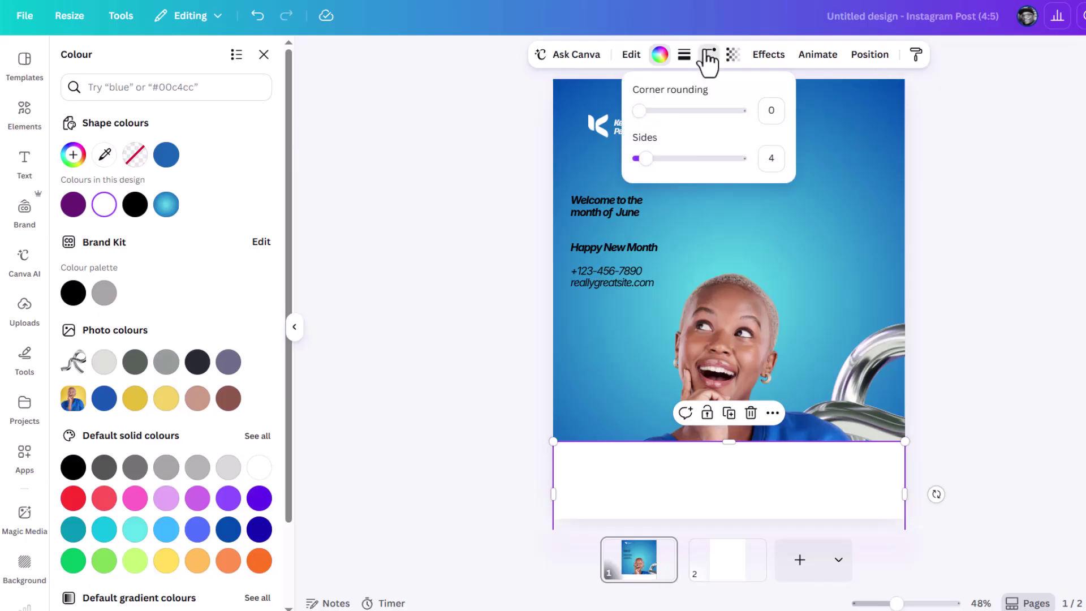
drag(636, 115, 703, 119)
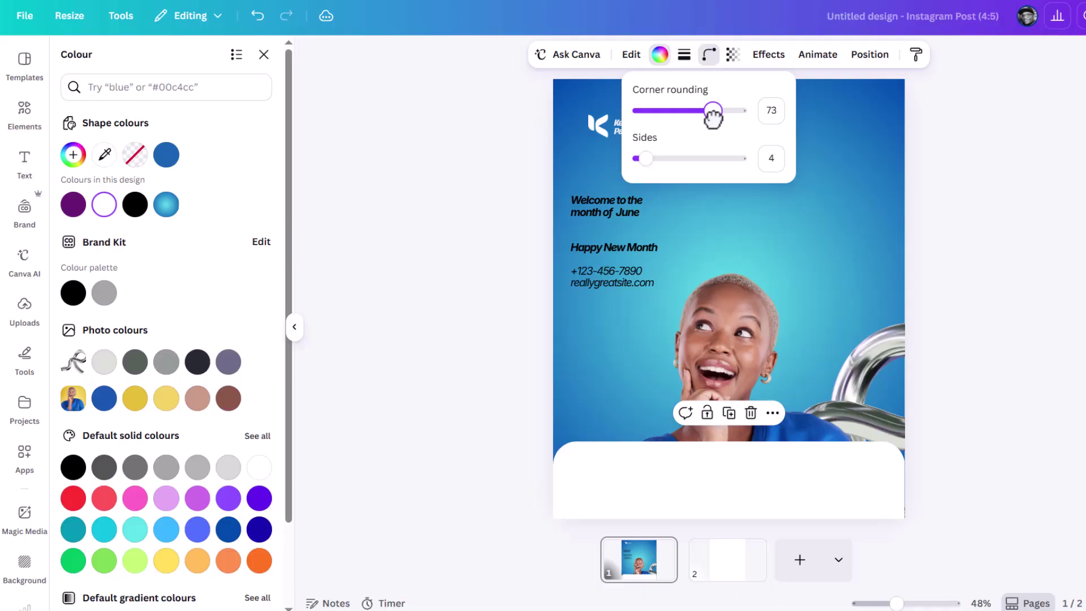
Step: Scale down the woman cutout and centre it so its lower edge sits behind the white band
click(860, 283)
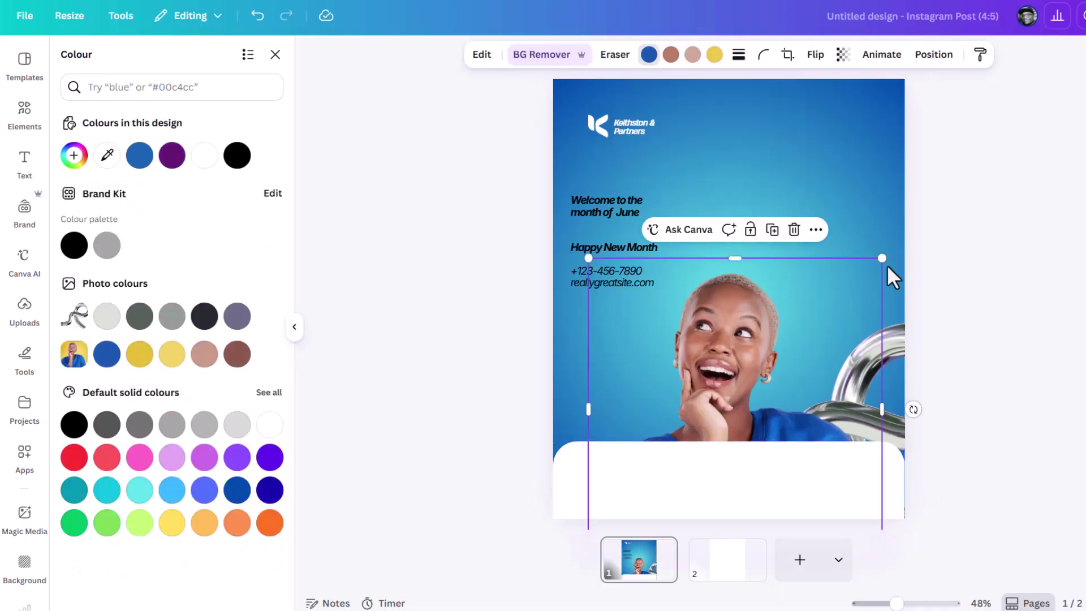
drag(865, 259, 760, 326)
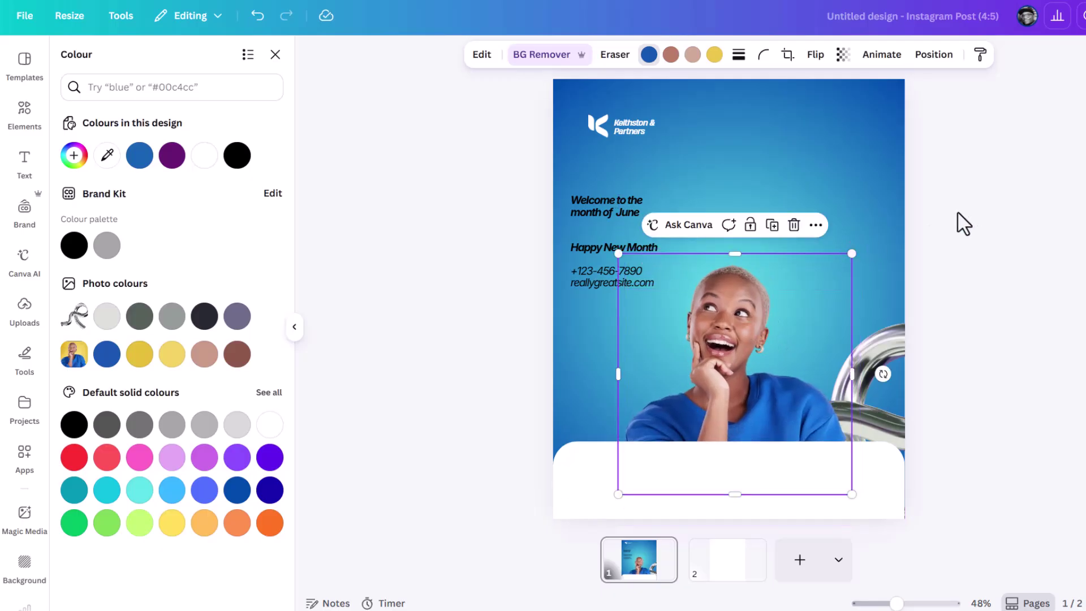
Step: Duplicate the greeting text block above the woman and delete everything in the copy except "June"
click(631, 230)
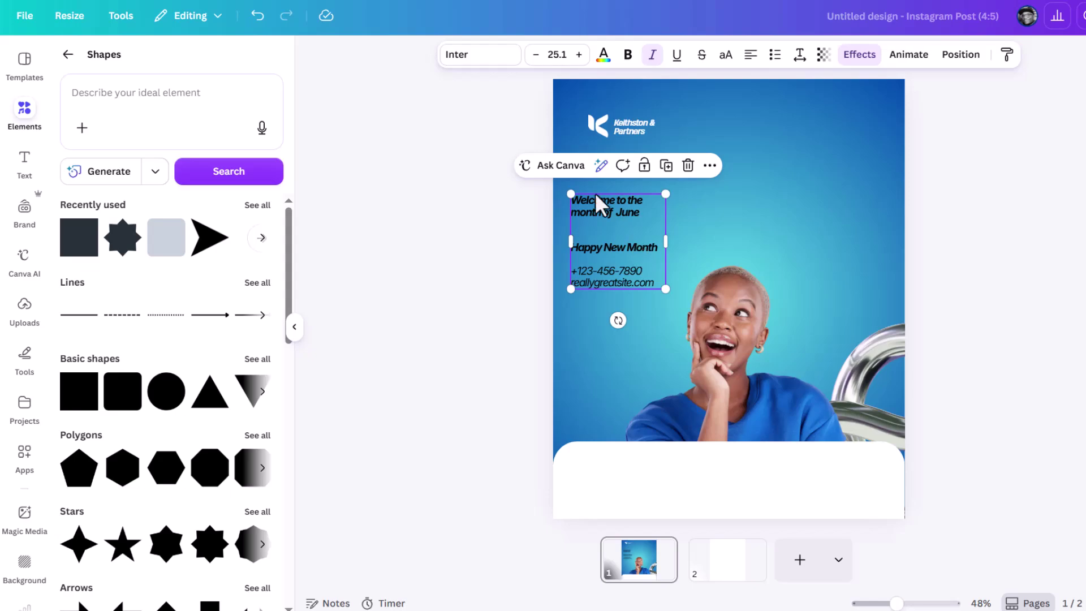
click(616, 218)
drag(622, 221, 723, 165)
click(666, 165)
click(747, 196)
click(741, 185)
key(BackSpace)
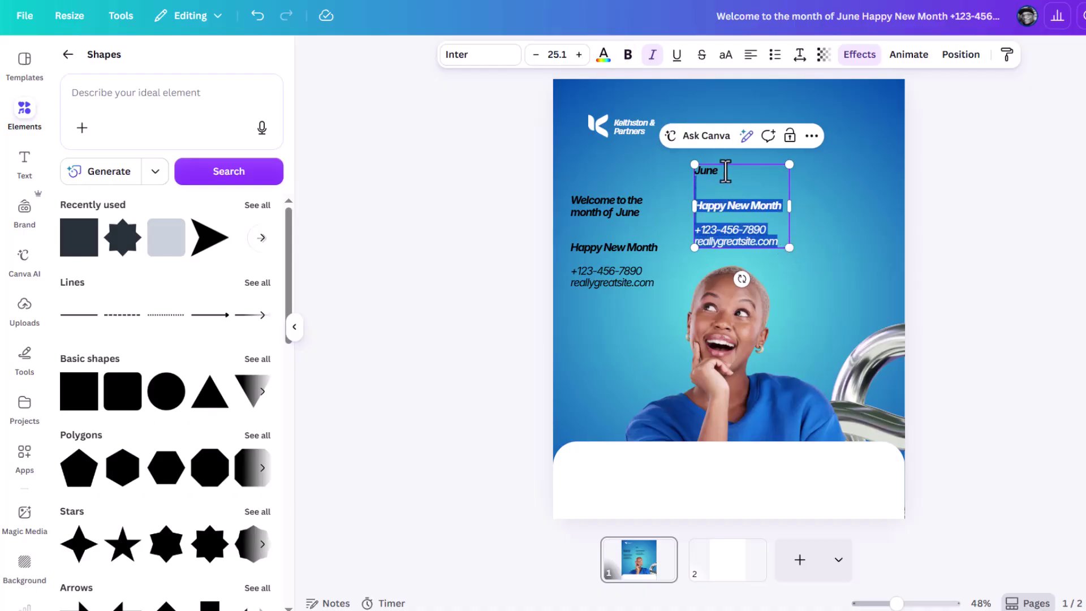
key(BackSpace)
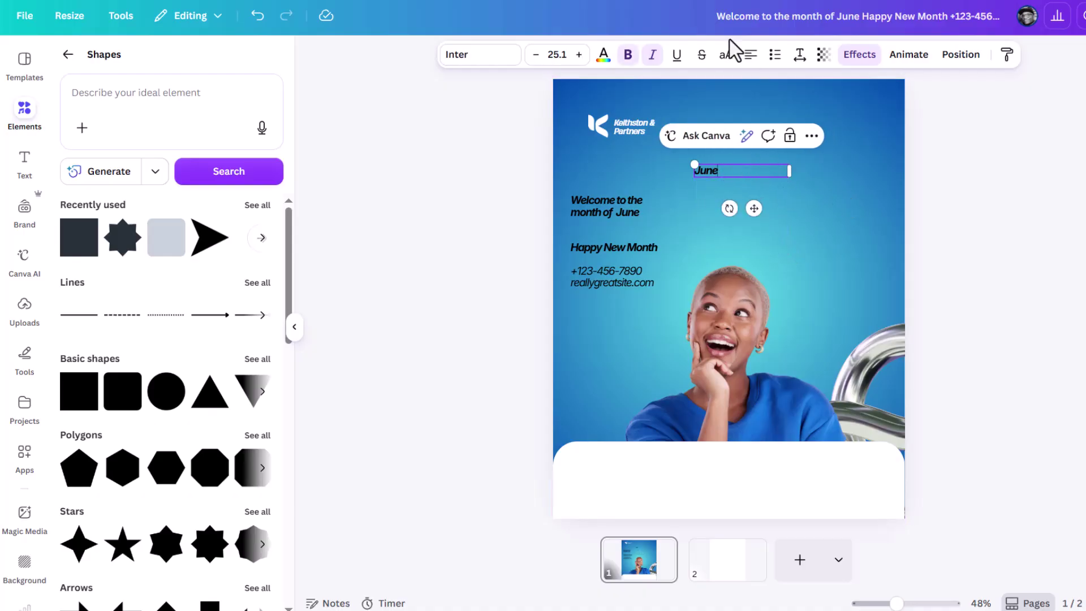
Step: Centre-align the separate "June" text and remove its italic style
click(755, 59)
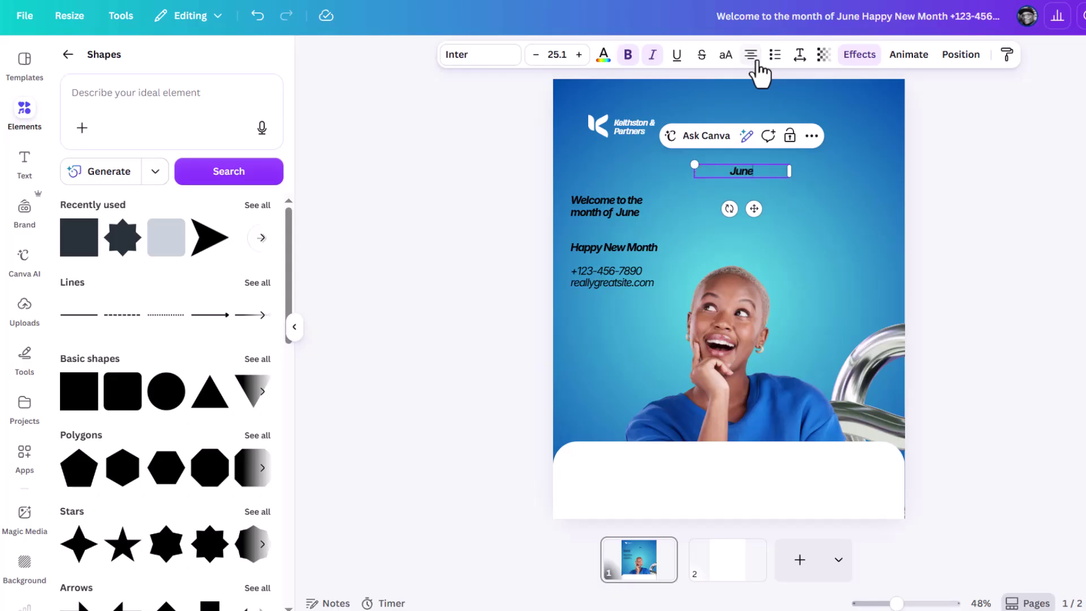
click(652, 67)
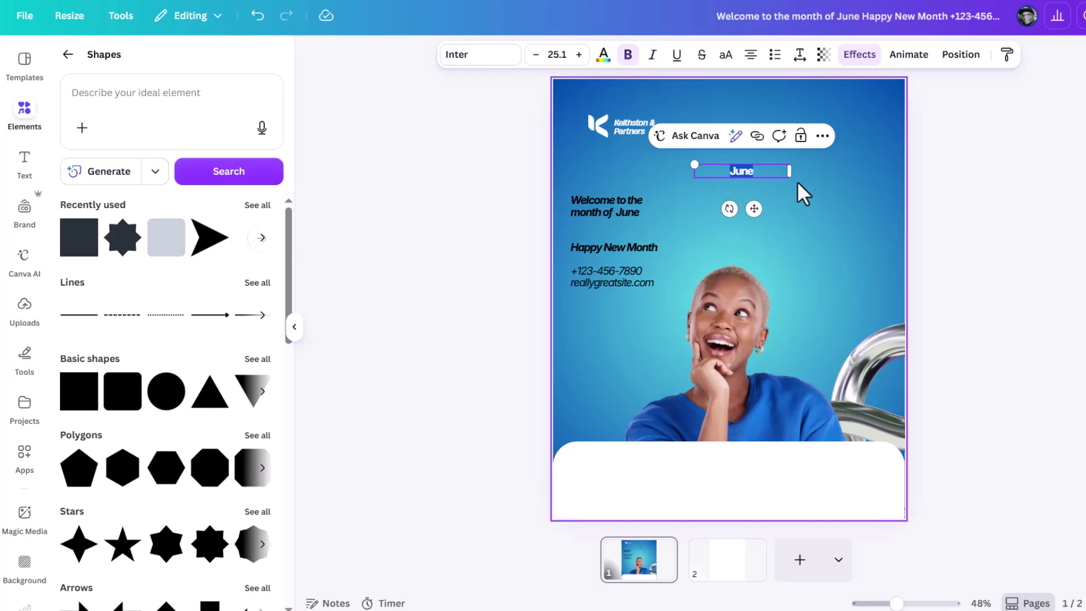
click(731, 186)
click(737, 172)
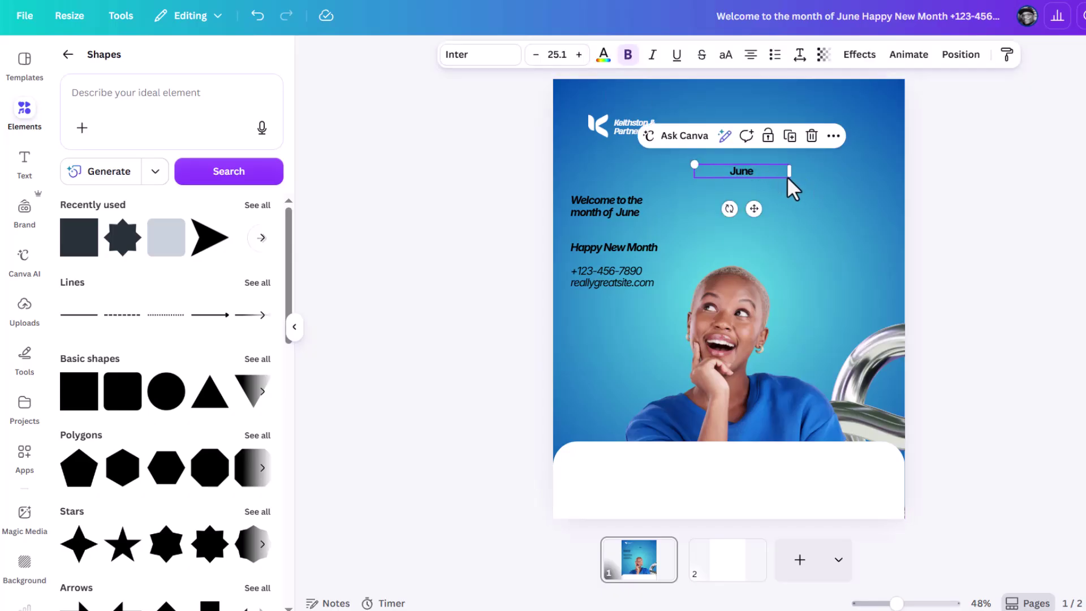
Step: Enlarge the "June" text to about size 207 above the woman's head and colour it white
drag(790, 177, 866, 210)
drag(761, 196, 747, 235)
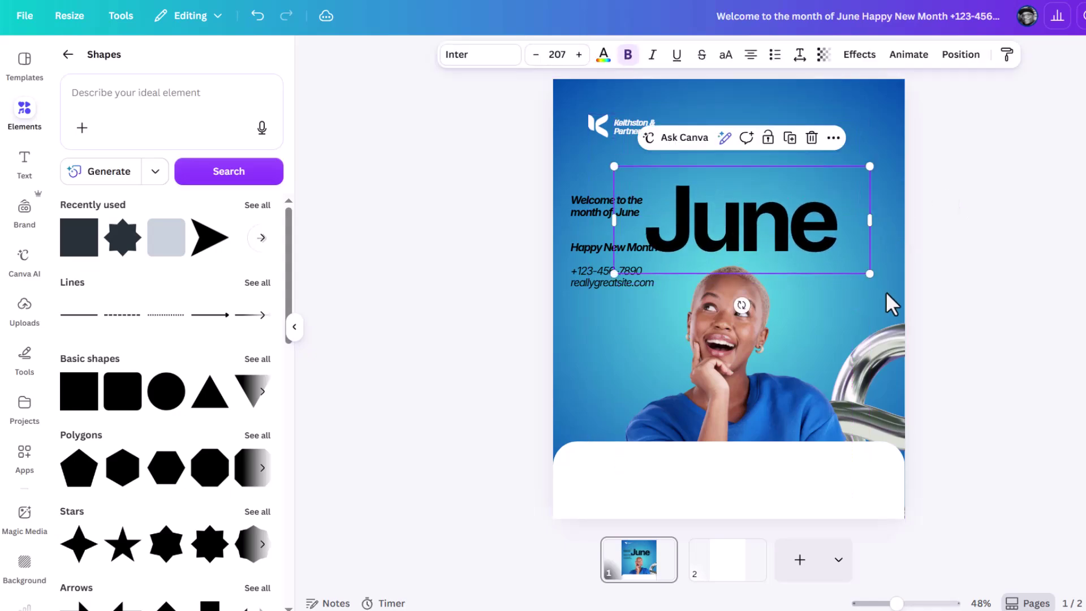
click(603, 55)
click(136, 164)
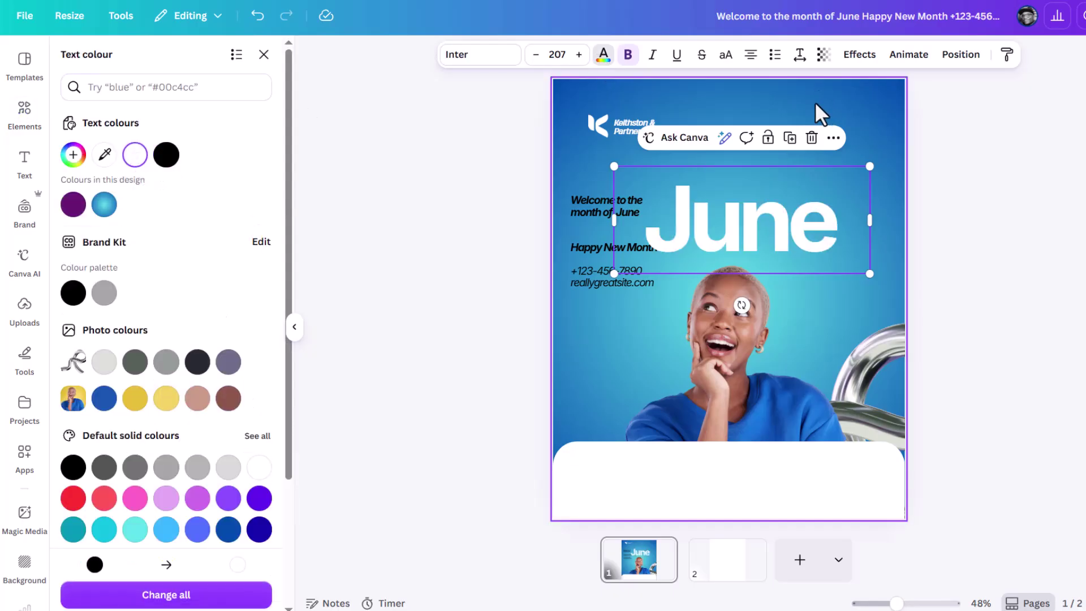
Step: Apply a Drop shadow effect to "June" with direction 30, offset 100, blur 100 and transparency 10
click(860, 56)
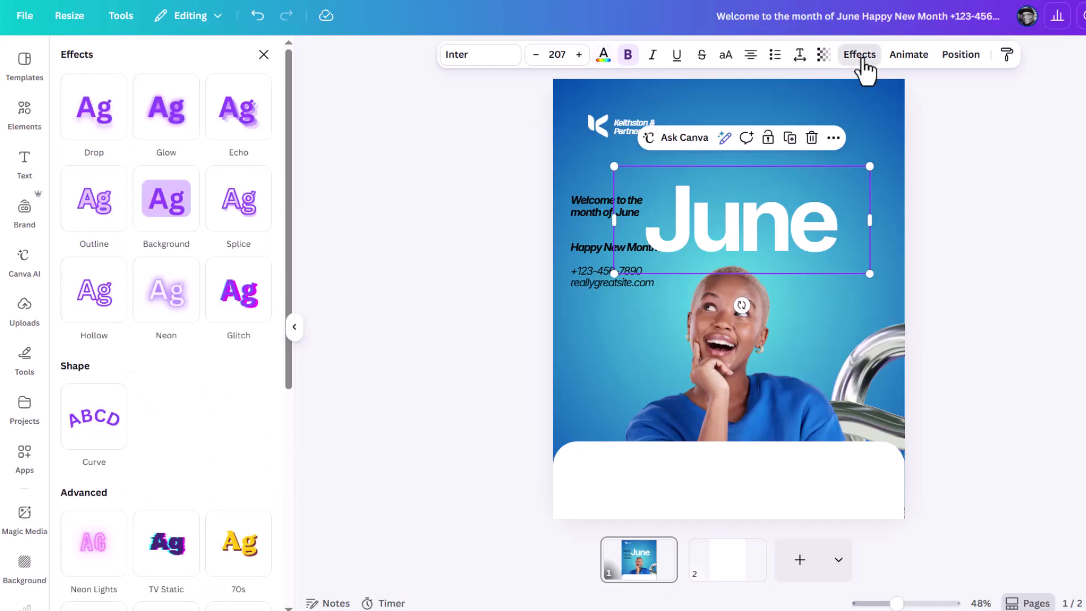
click(104, 130)
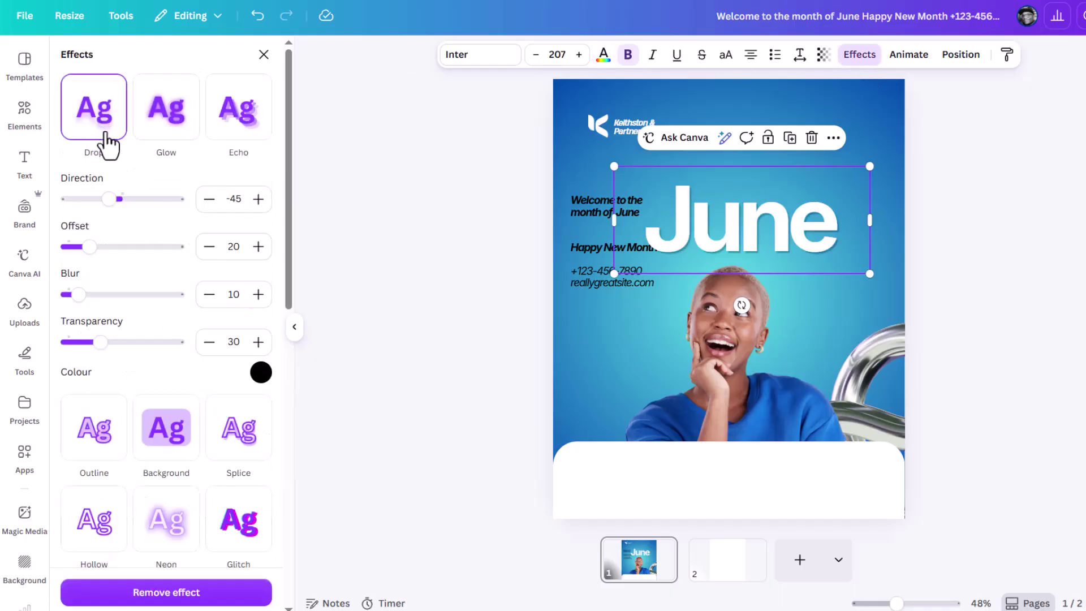
drag(116, 202, 133, 204)
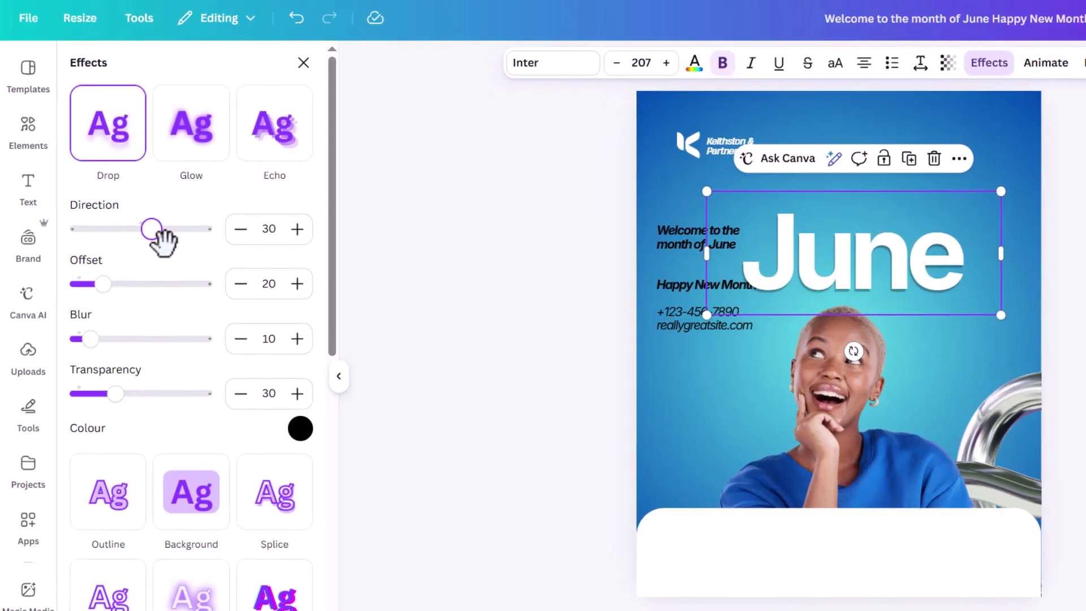
drag(104, 284, 322, 283)
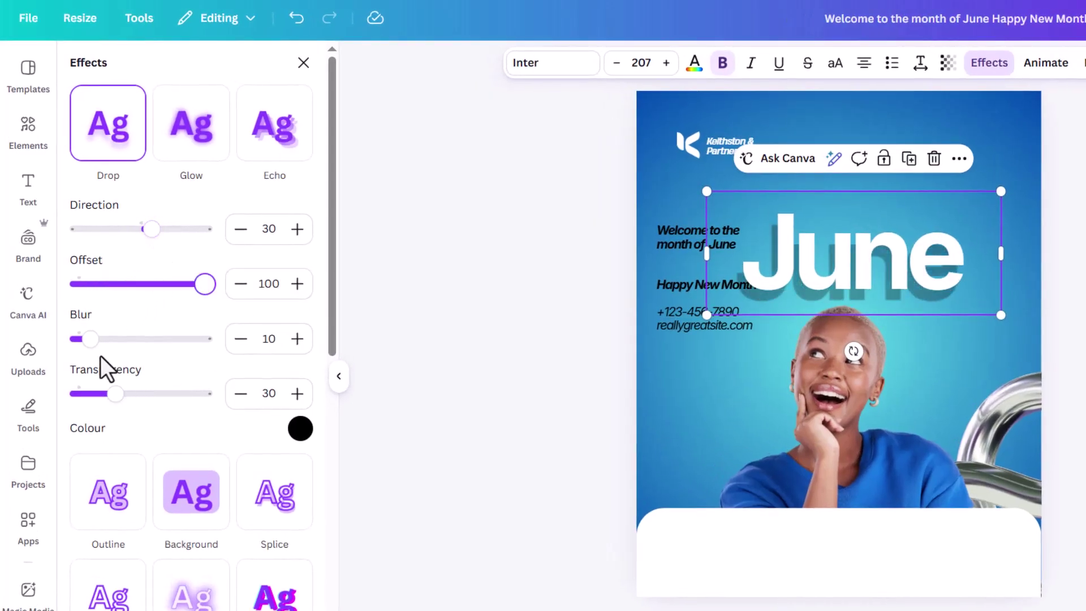
drag(94, 341, 376, 343)
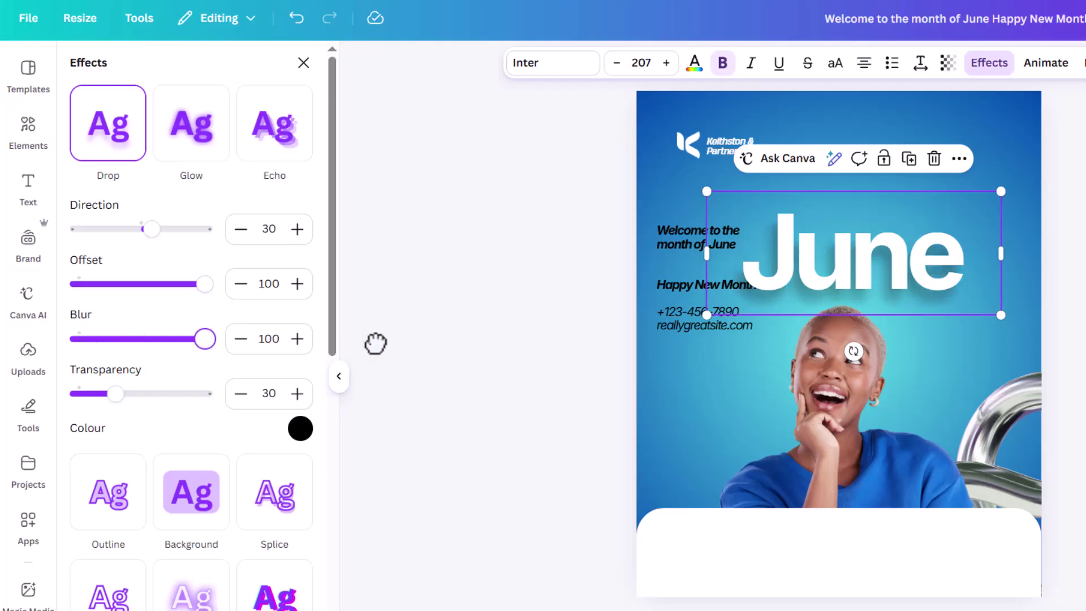
drag(116, 394, 100, 394)
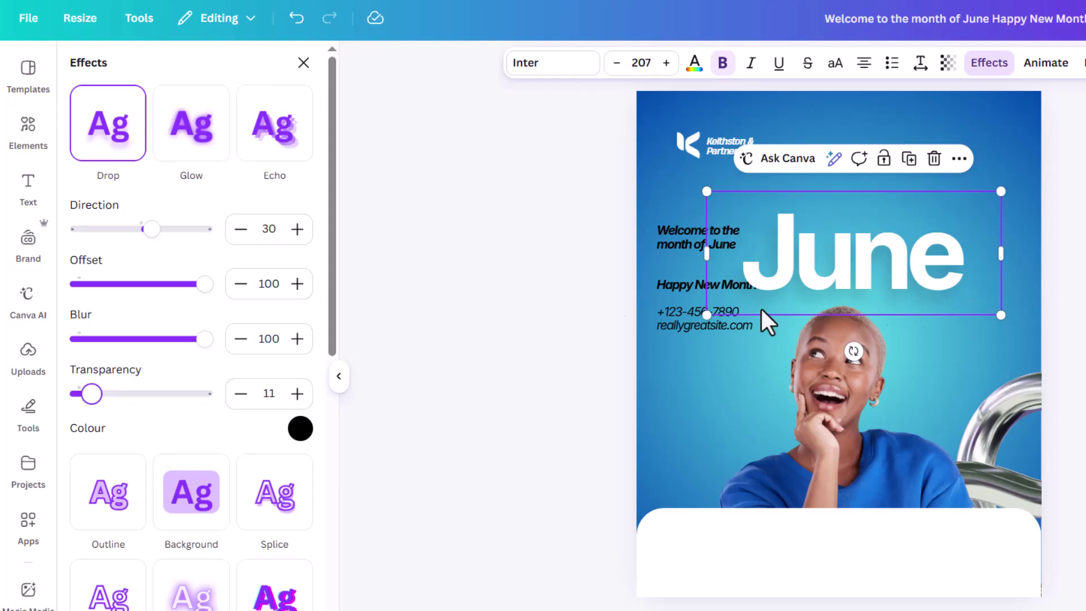
click(241, 394)
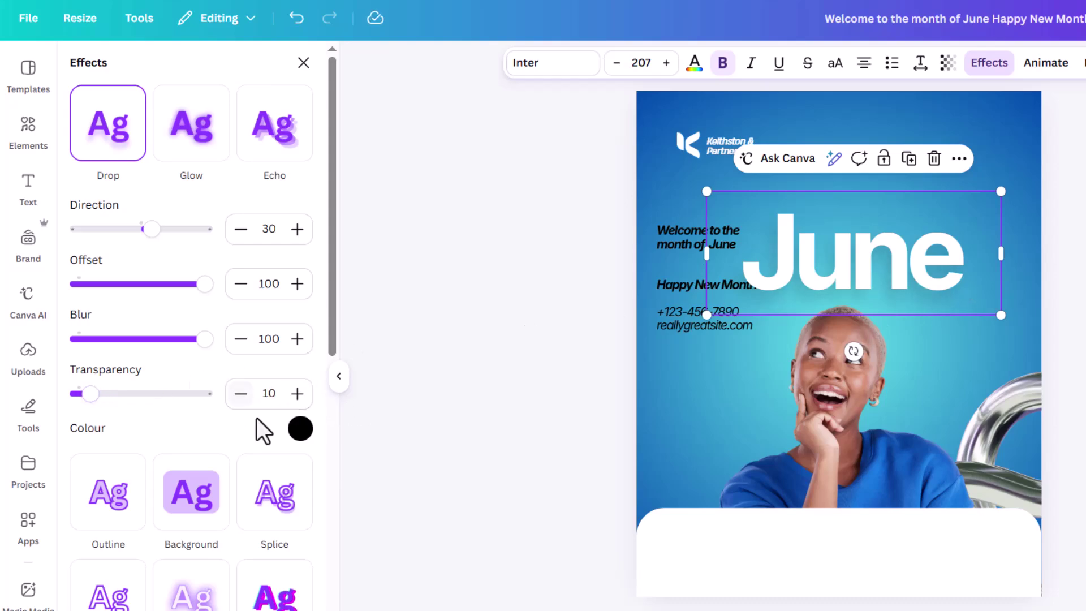
Step: Duplicate the "June" heading, place the copy above the original and shrink it to about size 103
drag(914, 293, 914, 286)
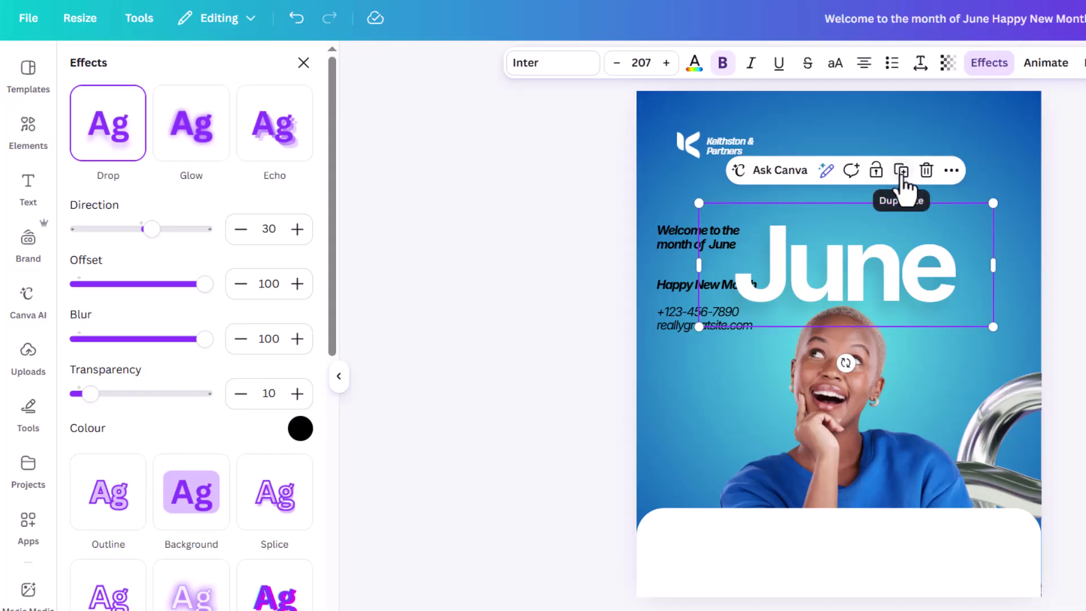
click(901, 171)
drag(901, 283, 907, 217)
drag(1007, 271, 854, 199)
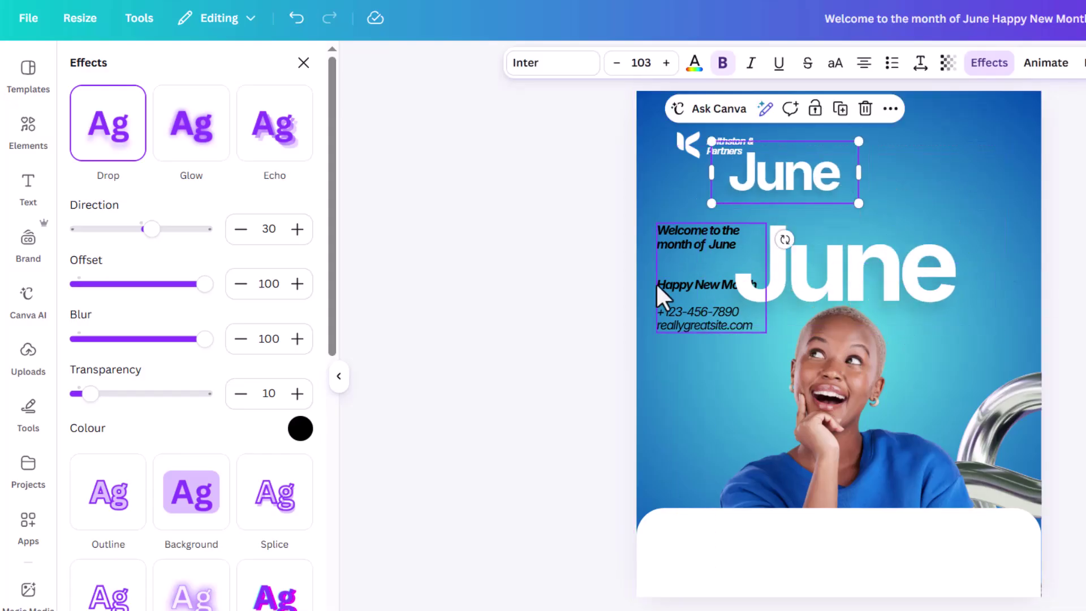
Step: Replace the text of the smaller "June" copy with "Happy New Month" taken from the black information text block
click(659, 284)
click(659, 283)
click(659, 284)
mouse_move(659, 288)
mouse_down()
mouse_move(765, 284)
mouse_move(677, 289)
mouse_up()
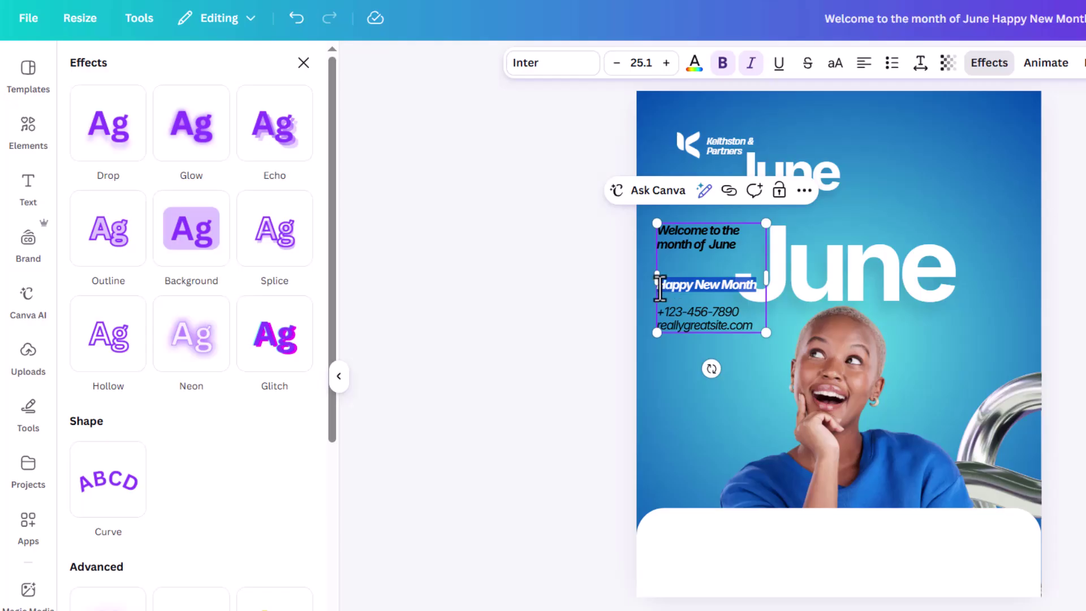
double_click(838, 176)
text(Happy New Month)
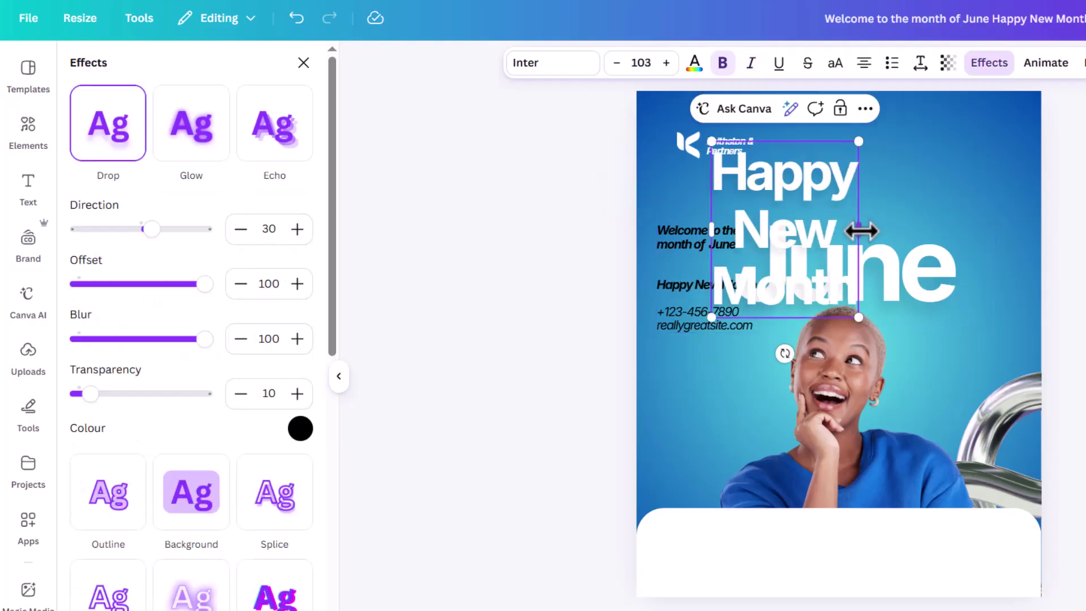
Step: Widen and left-align the white "Happy New Month" text, then shrink it and place it beside the woman's face on the logo's side
drag(860, 230, 967, 237)
click(864, 63)
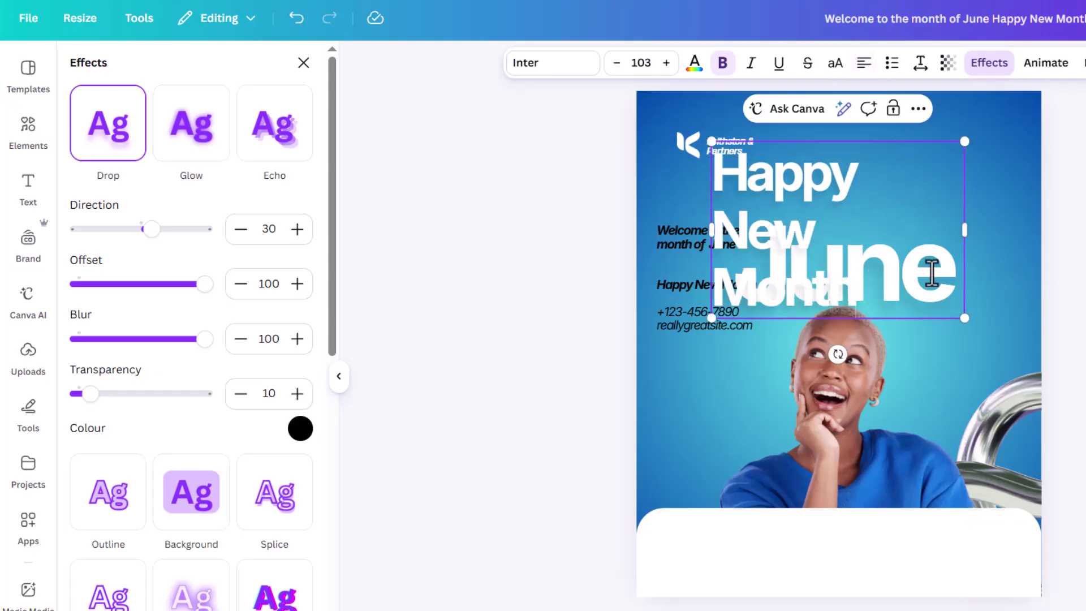
drag(956, 318, 851, 238)
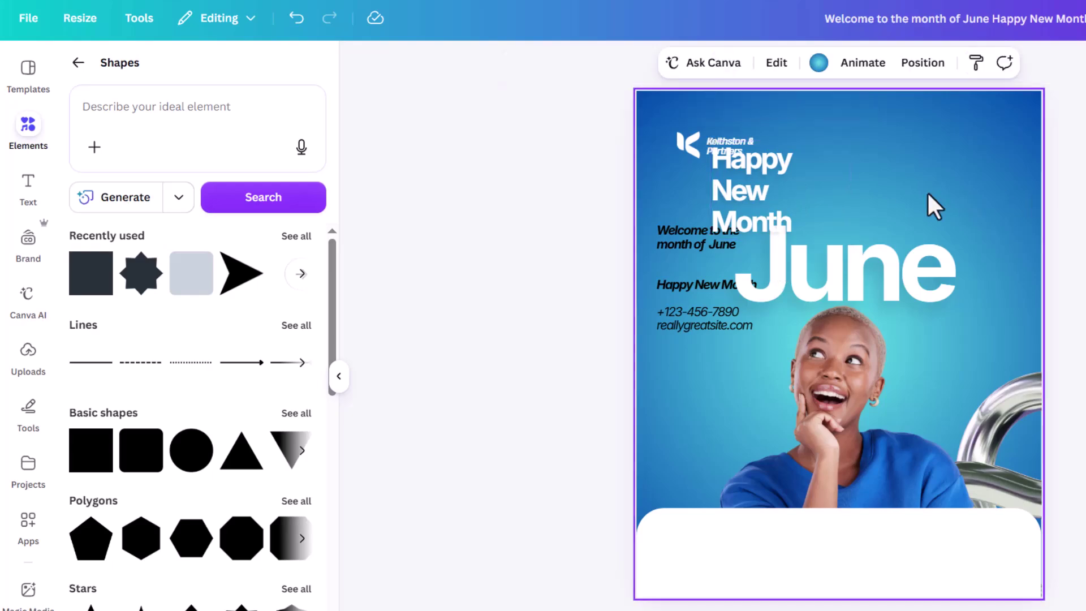
drag(747, 201, 717, 417)
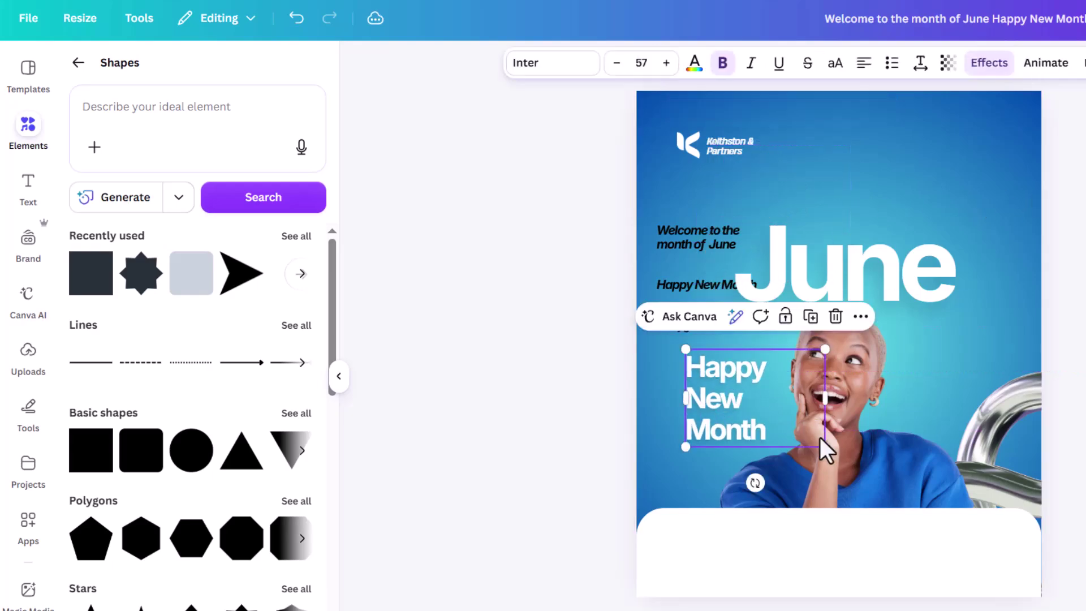
drag(825, 450, 731, 410)
click(847, 262)
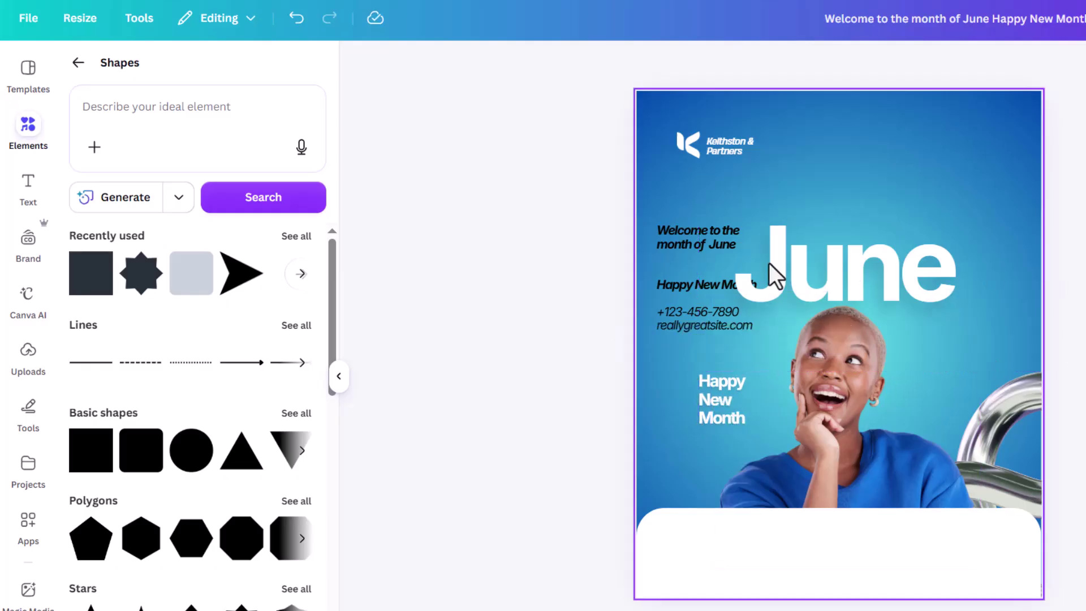
click(700, 273)
click(700, 270)
click(708, 249)
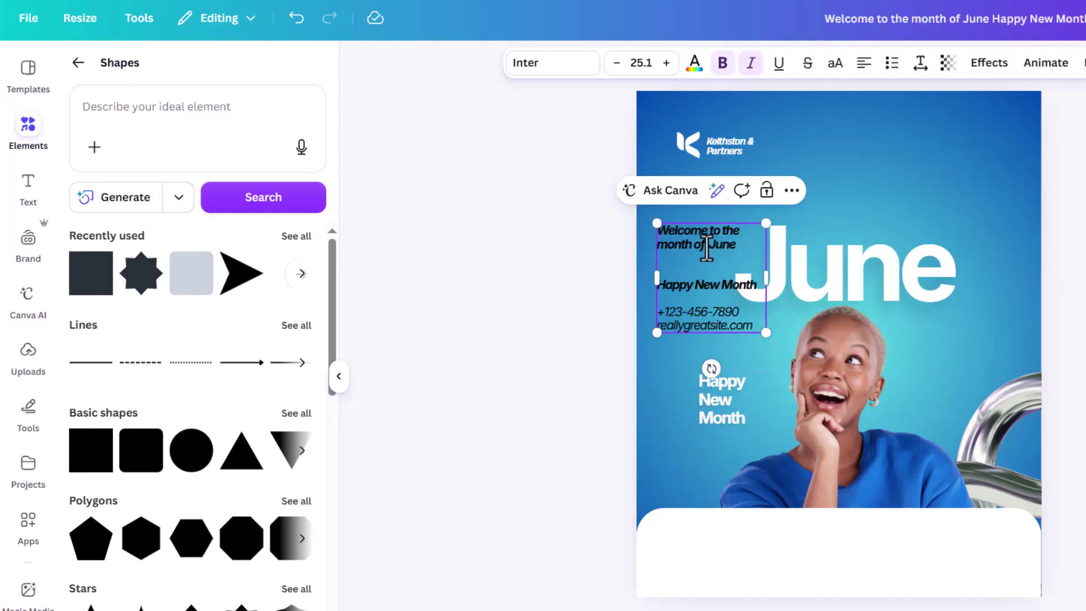
drag(705, 248, 760, 327)
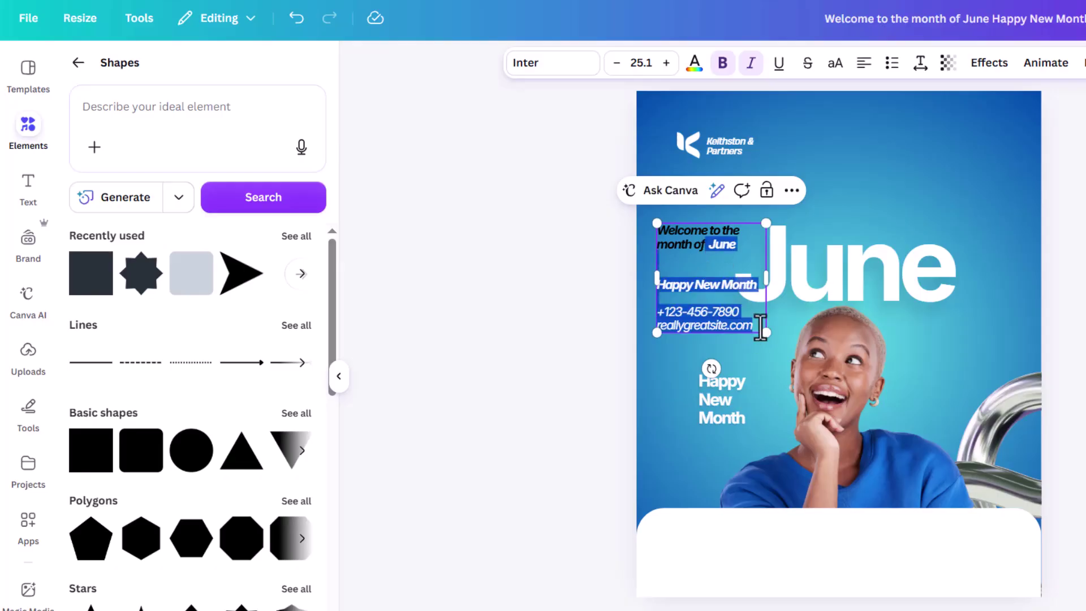
click(1061, 225)
Step: Duplicate the black information text block, place the copy across from the logo and trim it to "Welcome to the month of"
click(693, 246)
mouse_move(693, 246)
mouse_down()
mouse_move(885, 152)
mouse_move(732, 273)
mouse_move(694, 248)
mouse_up()
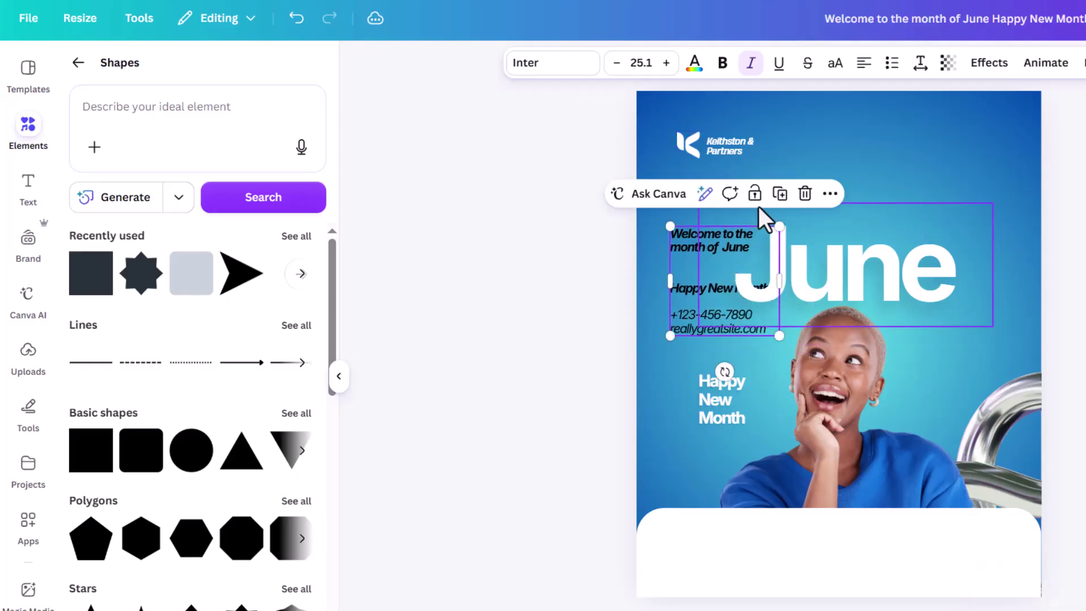
click(779, 191)
drag(730, 283, 914, 232)
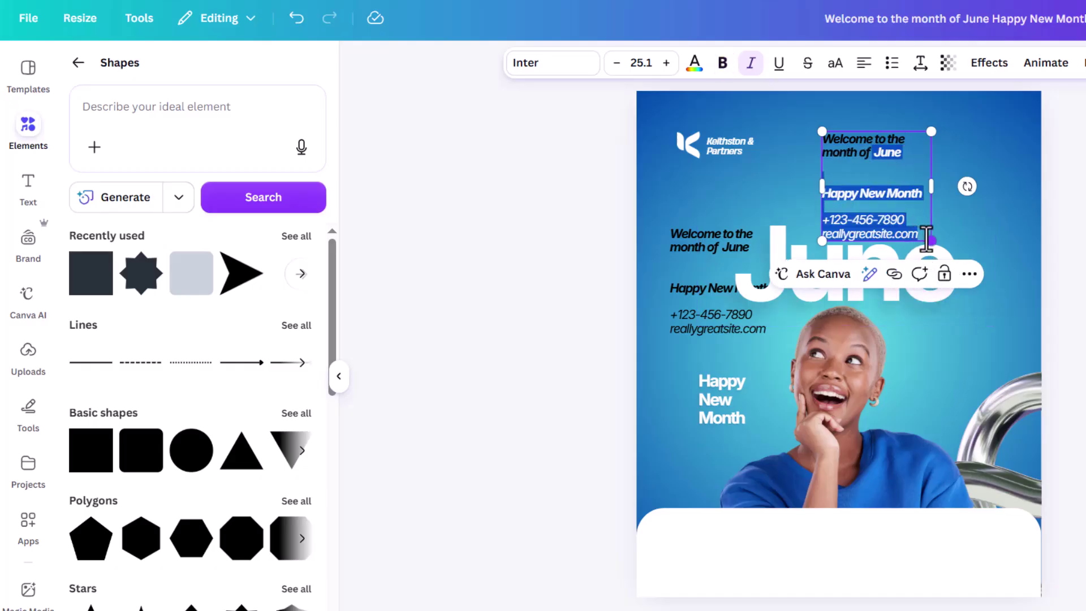
key(BackSpace)
click(967, 150)
click(881, 150)
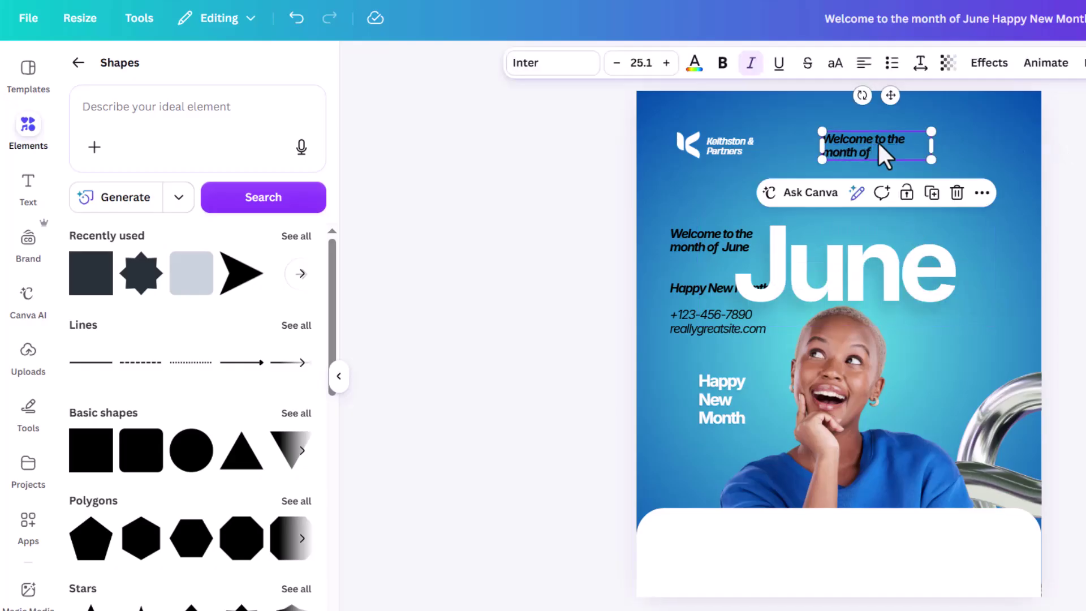
Step: Search the fonts for "ADVENTURE" and apply Adventures Unlimited to the "Welcome to the month of" text
click(560, 67)
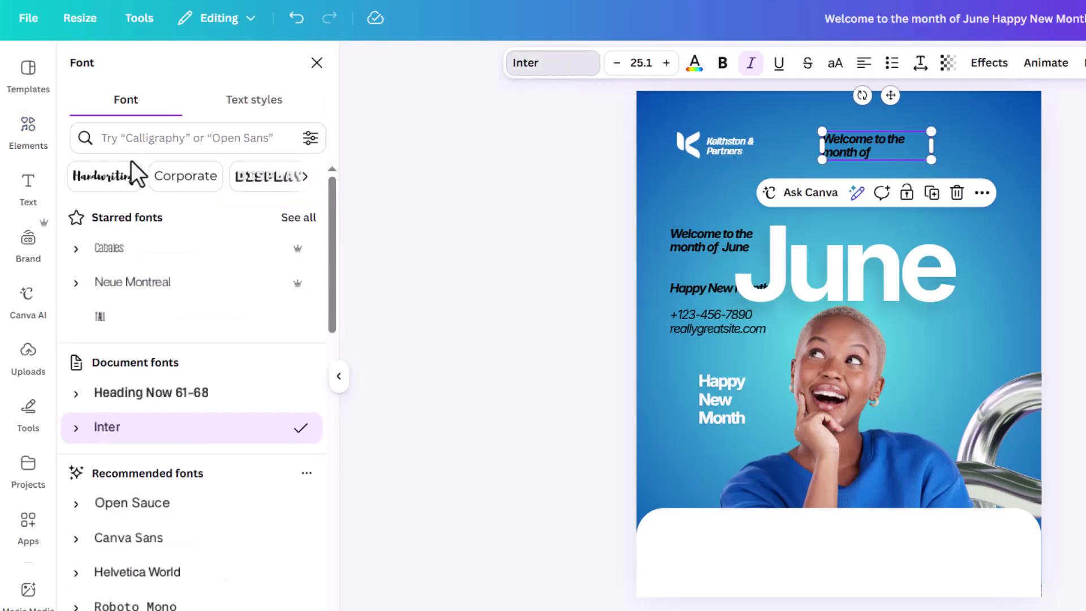
click(148, 136)
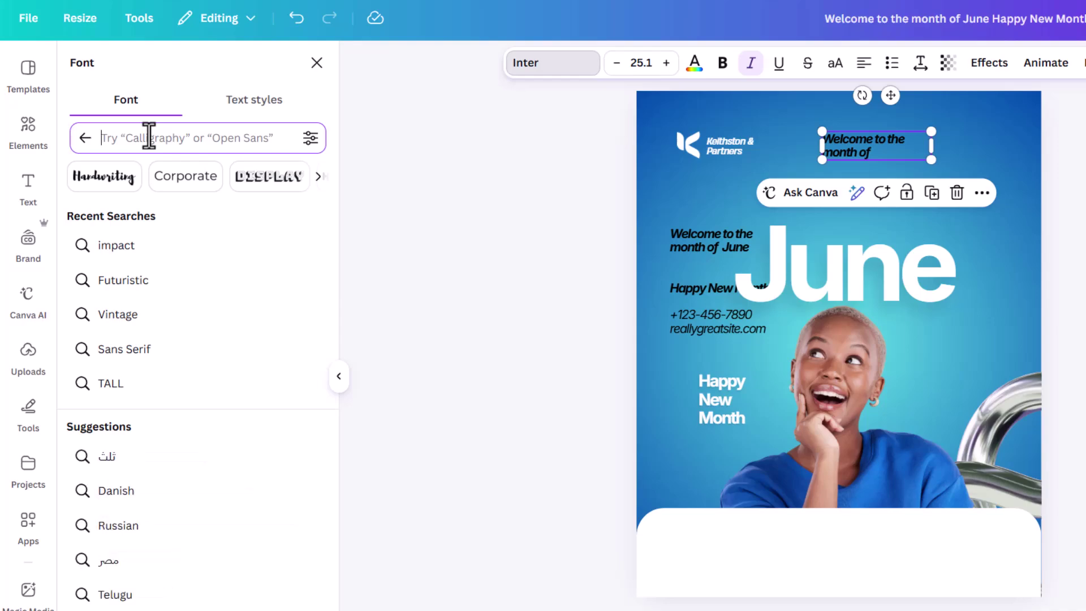
text(ADV)
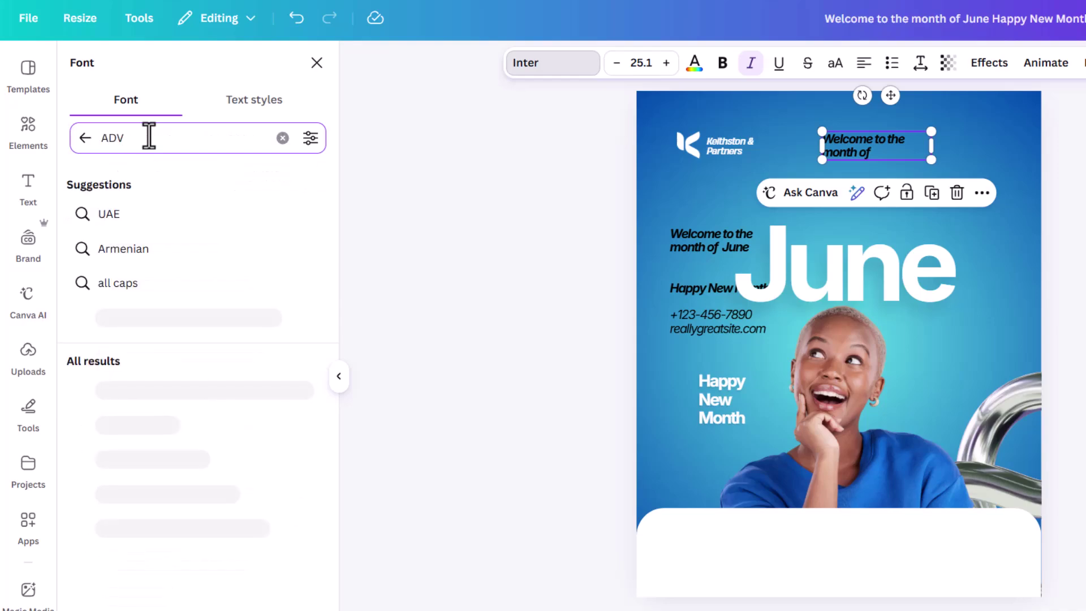
text(ENTURE)
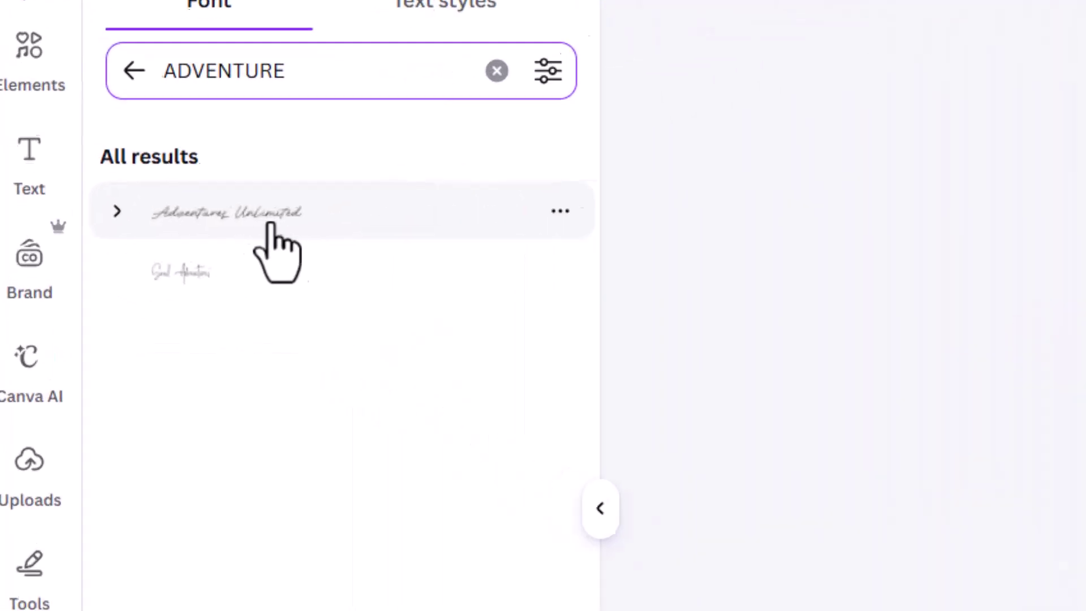
click(272, 224)
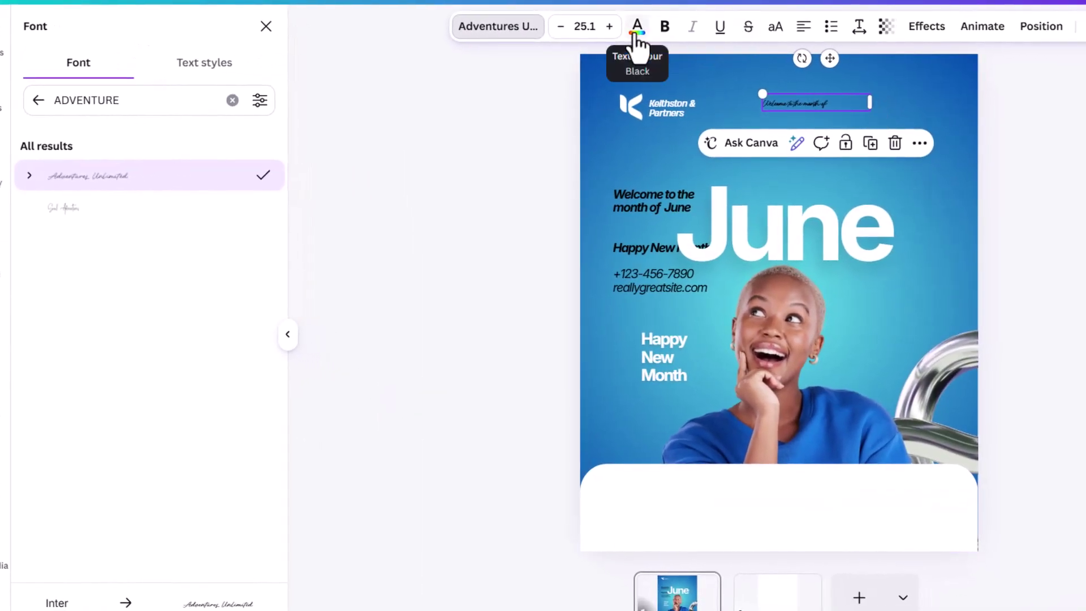
Step: Colour the script "Welcome to the month of" text white
key(ctrl+a)
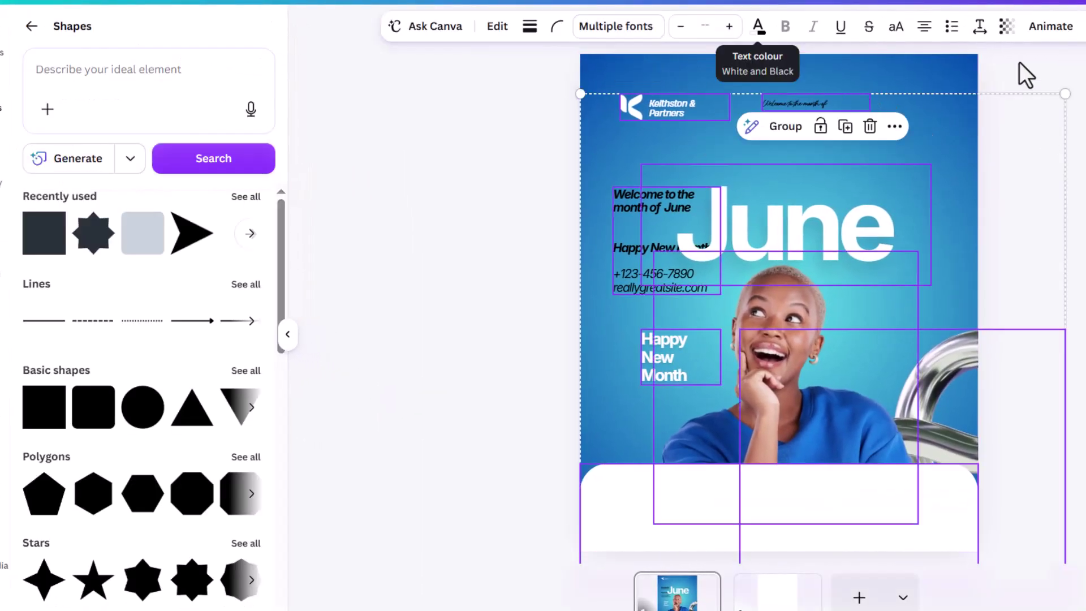
click(1020, 62)
click(810, 107)
double_click(812, 106)
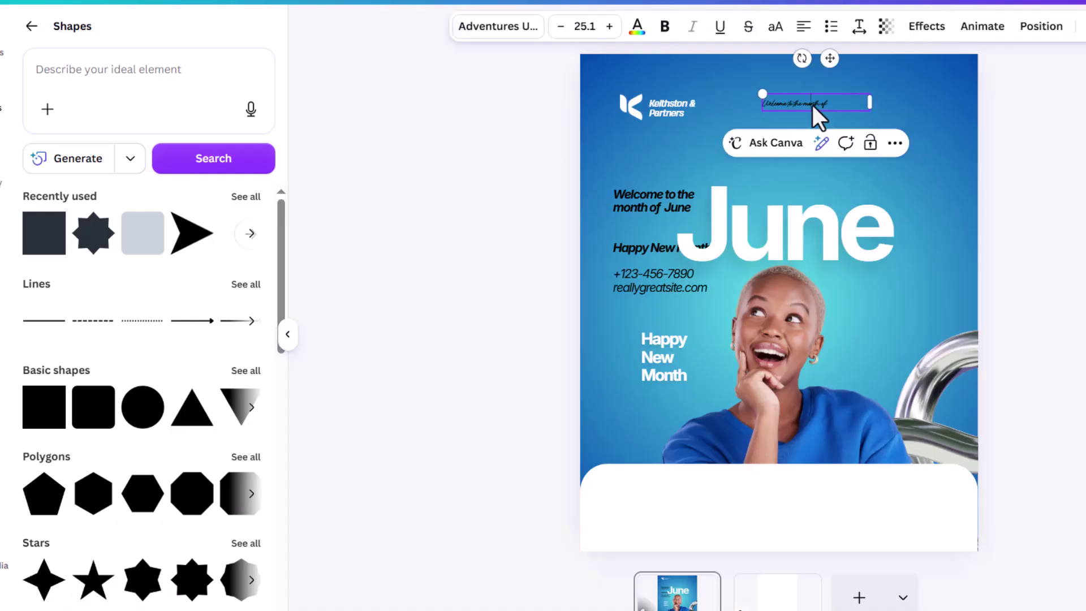
click(638, 27)
click(120, 144)
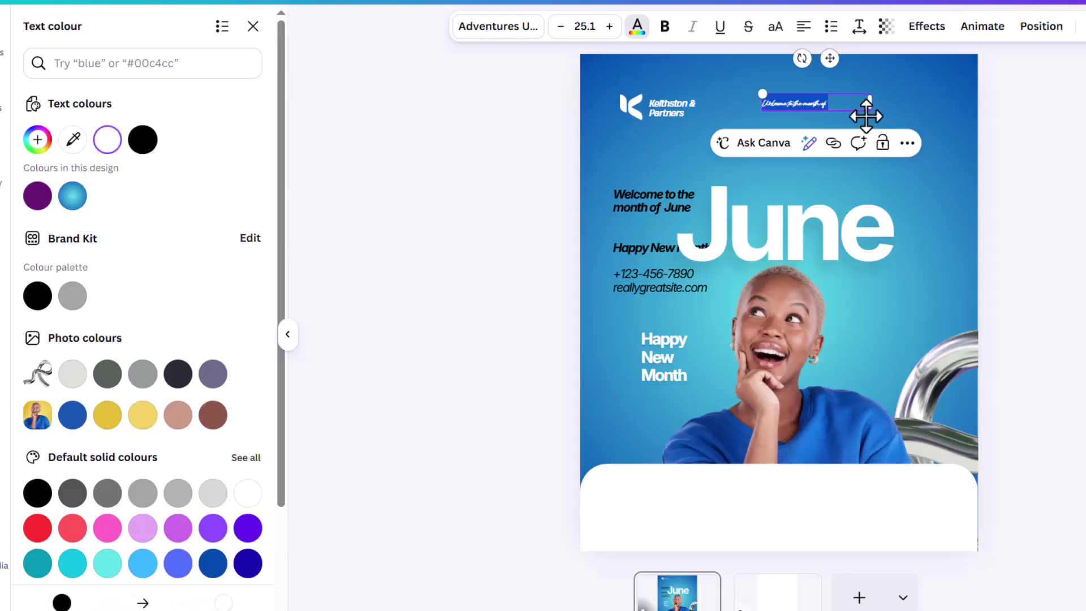
Step: Enlarge the script "Welcome to the month of" line to size 53.6 and place it just above the "June" heading
drag(872, 115, 997, 141)
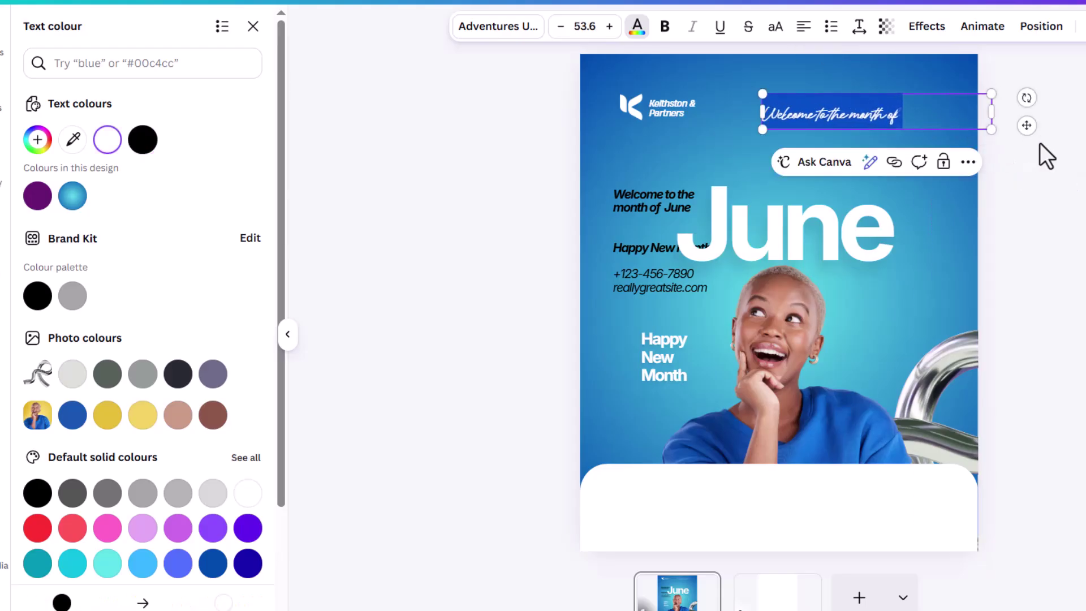
click(1018, 151)
drag(889, 116, 853, 155)
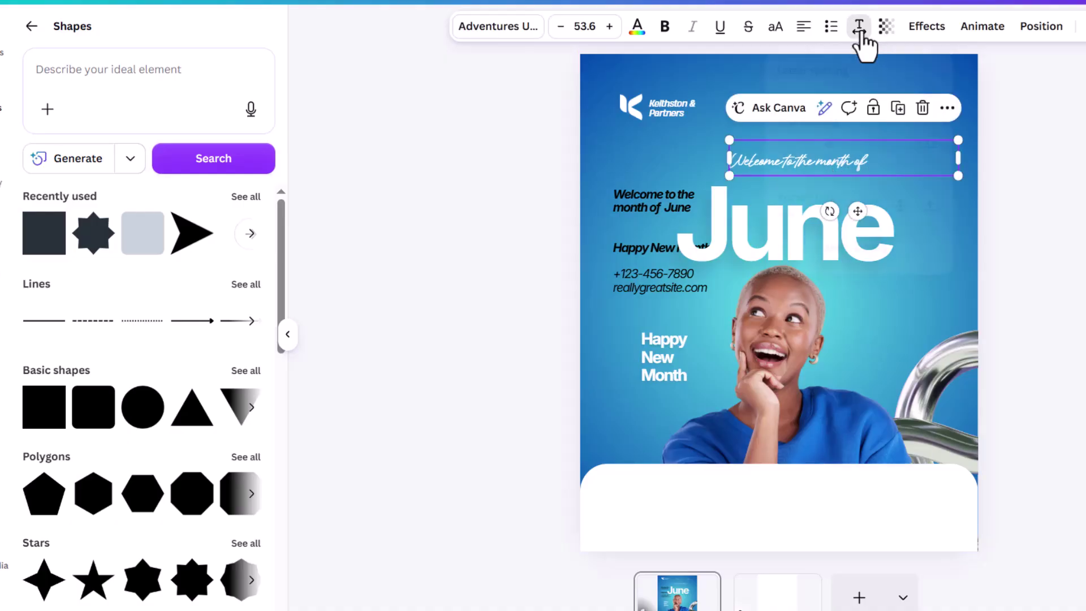
Step: Examine the letter spacing and line spacing settings of the script line and the "June" heading
click(859, 27)
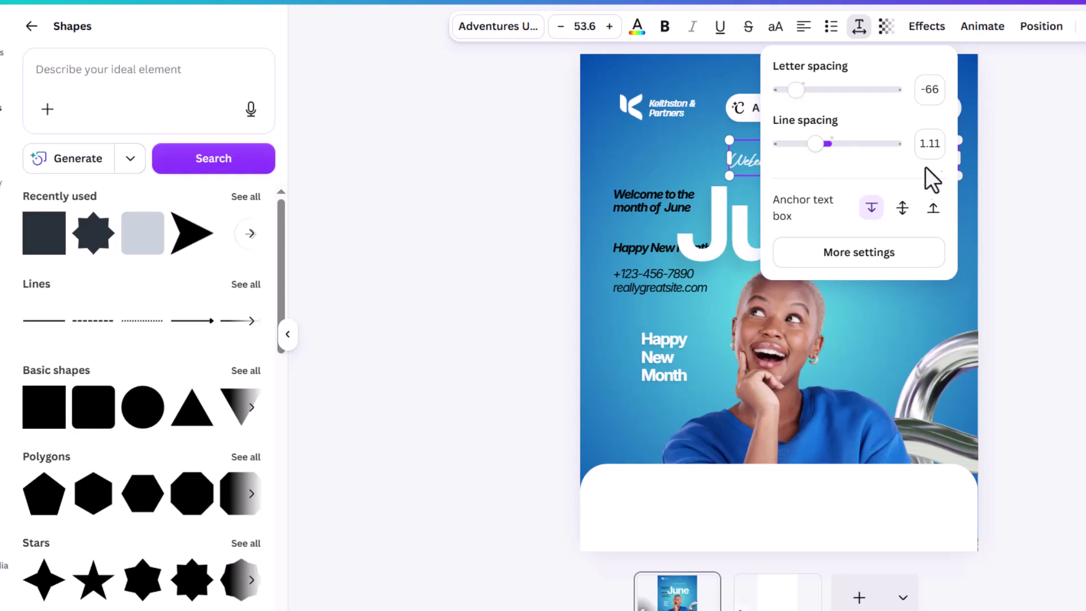
click(719, 249)
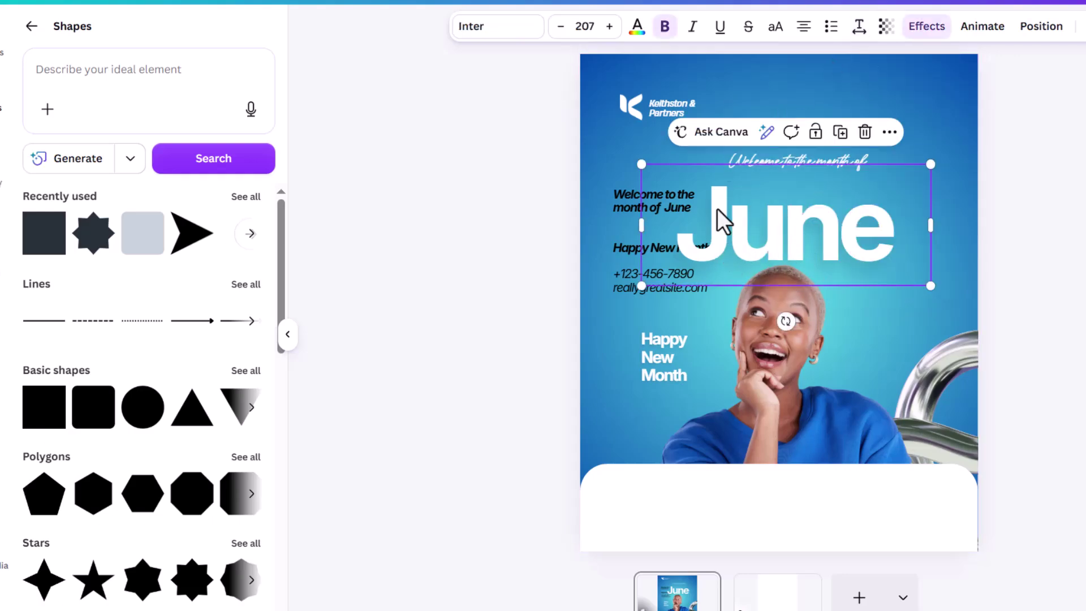
click(858, 27)
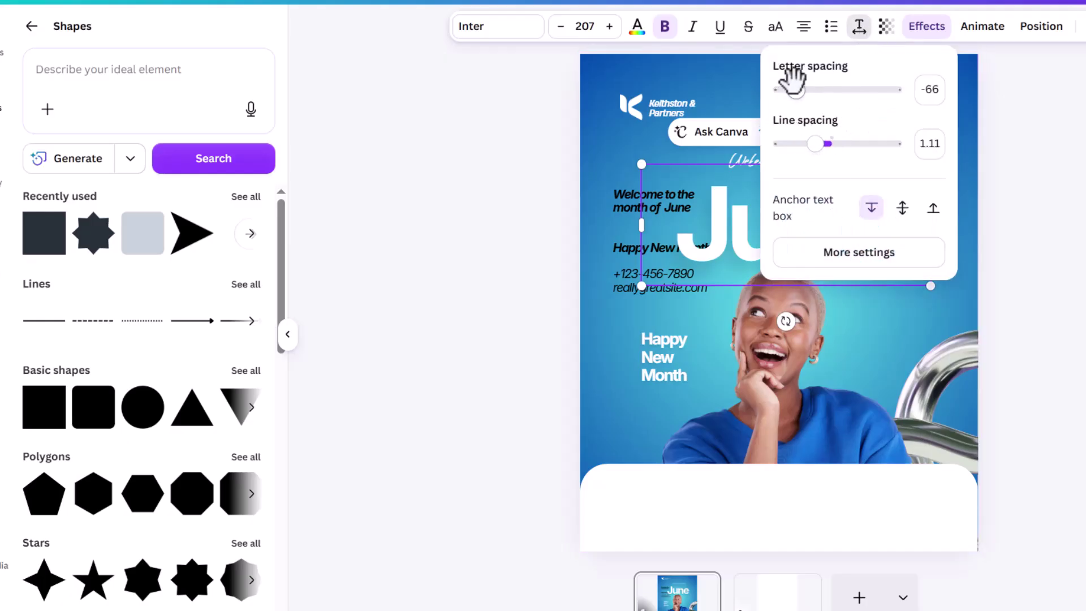
click(919, 90)
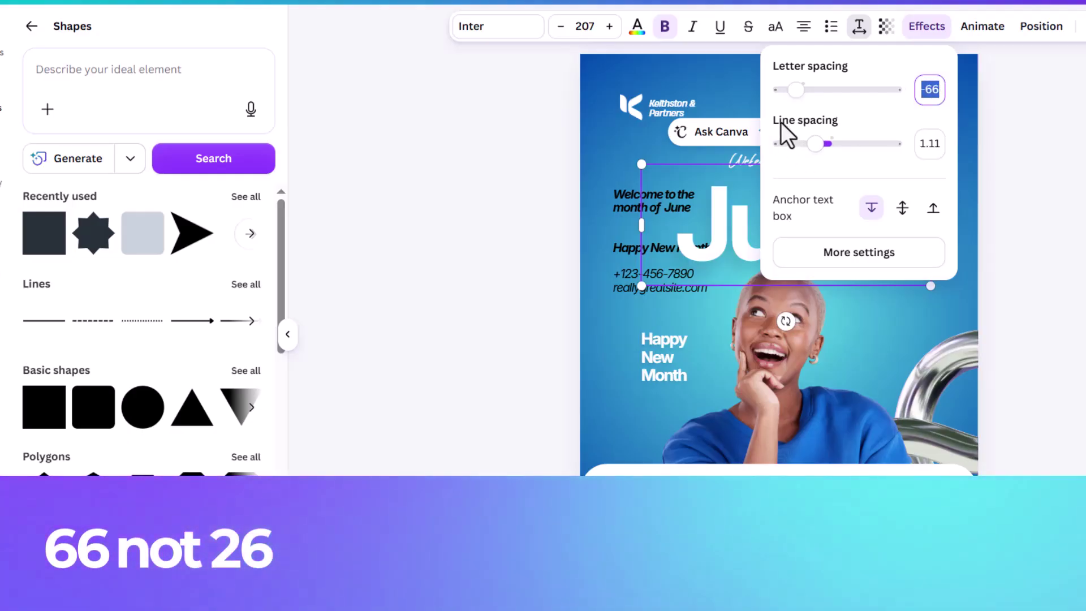
click(950, 144)
click(932, 144)
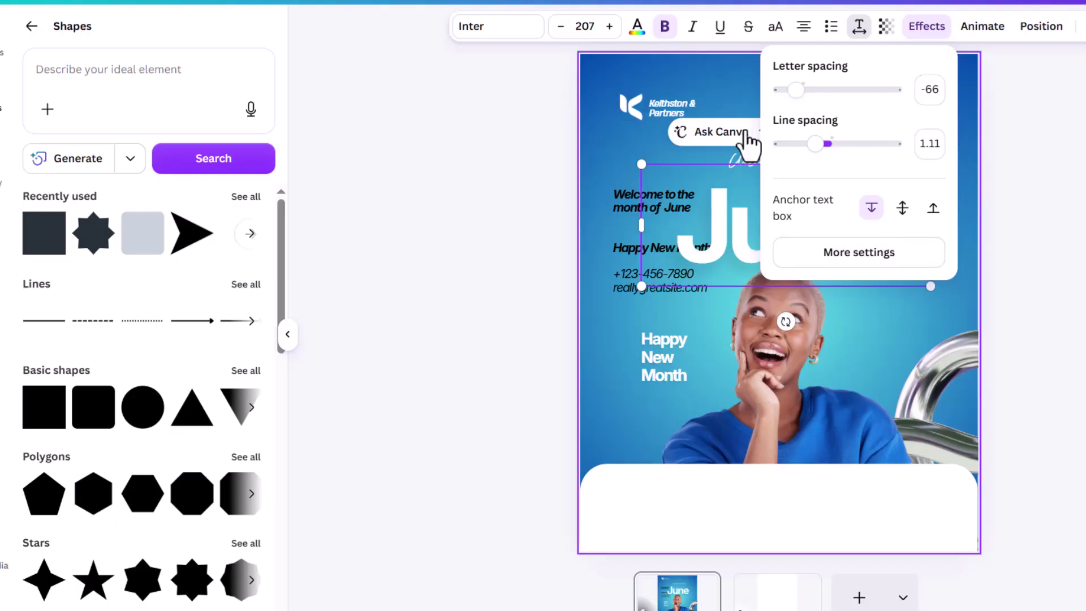
click(667, 227)
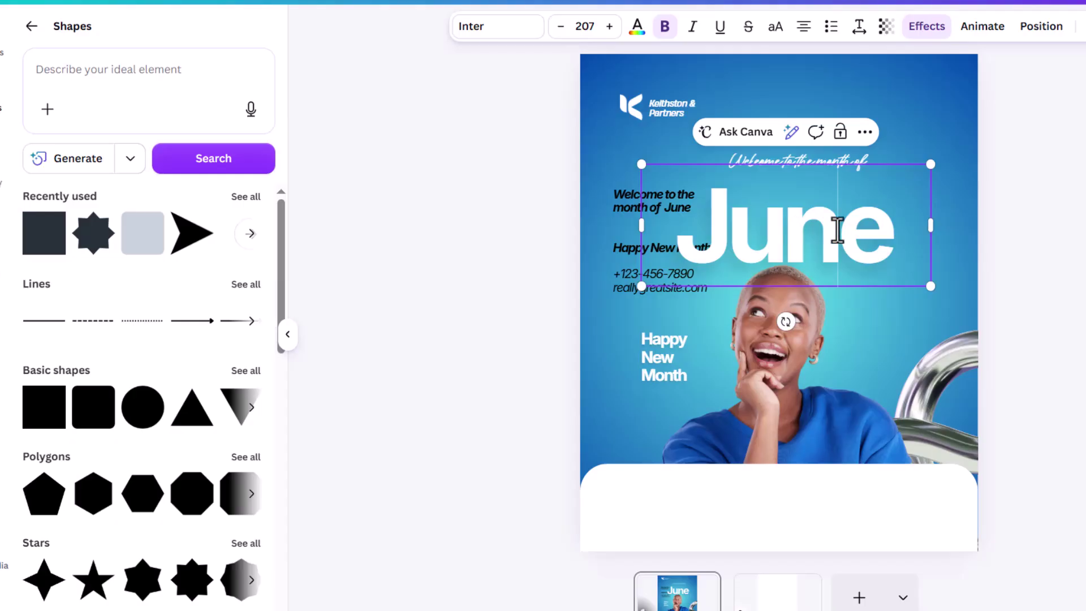
Step: Set the "June" heading's letter spacing to 0 and its line spacing to 0.5
double_click(837, 229)
click(859, 29)
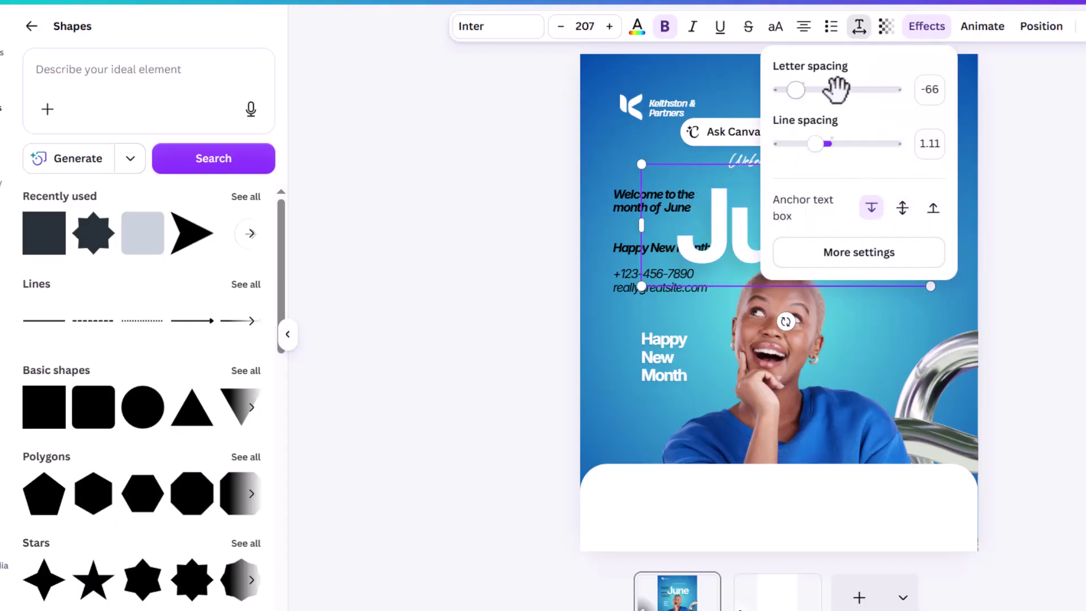
click(931, 90)
text(0)
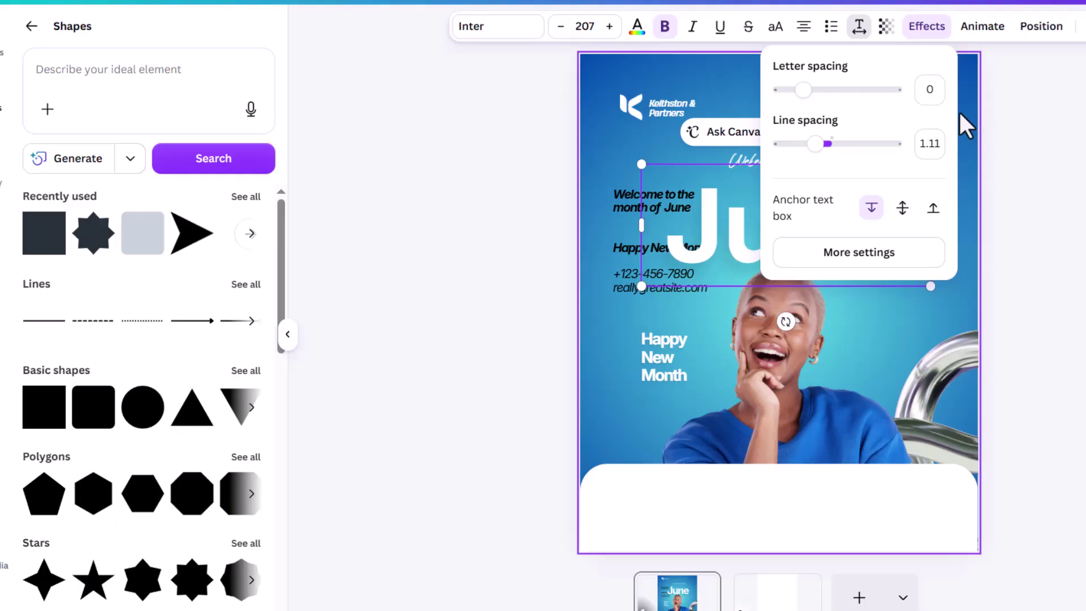
click(930, 143)
text(0.5)
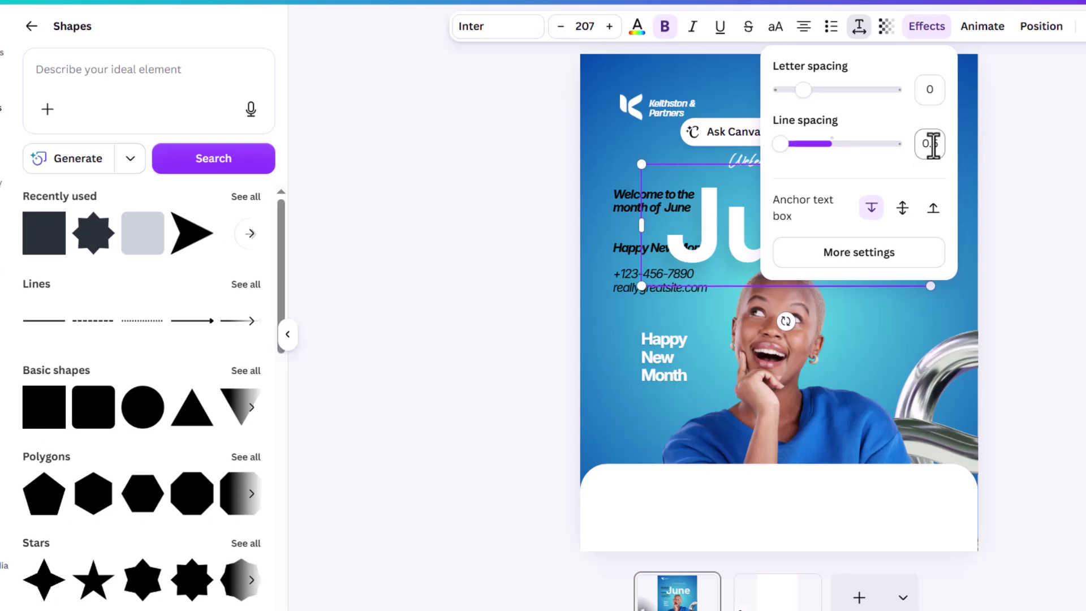
click(609, 124)
click(609, 124)
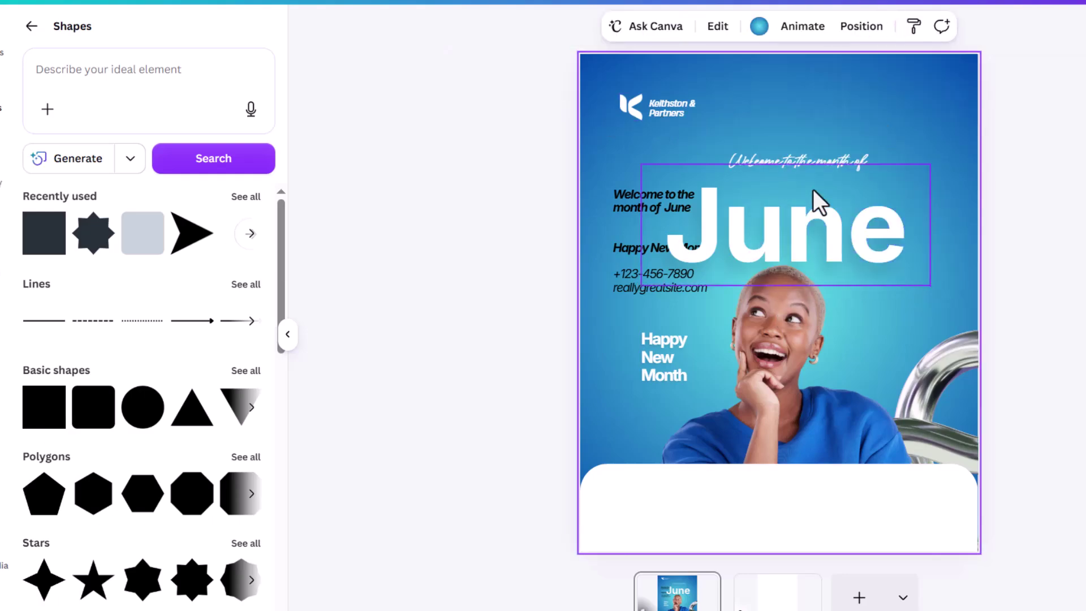
Step: Tighten the "June" heading's letter spacing to -60 and set its line spacing to 1.4
click(895, 231)
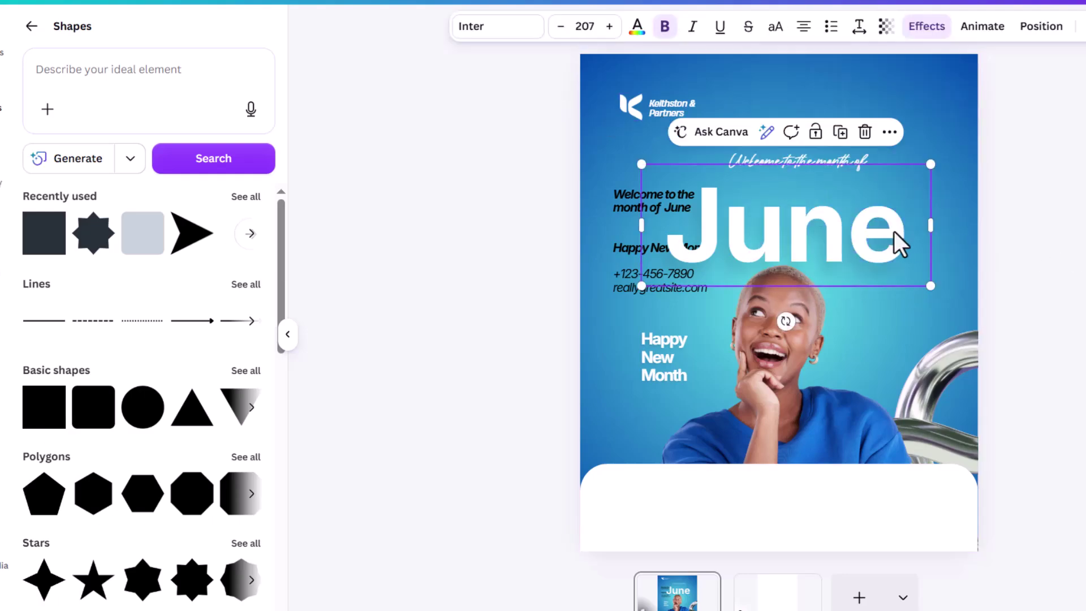
click(859, 28)
mouse_move(801, 91)
mouse_down()
mouse_move(784, 92)
mouse_move(795, 100)
mouse_up()
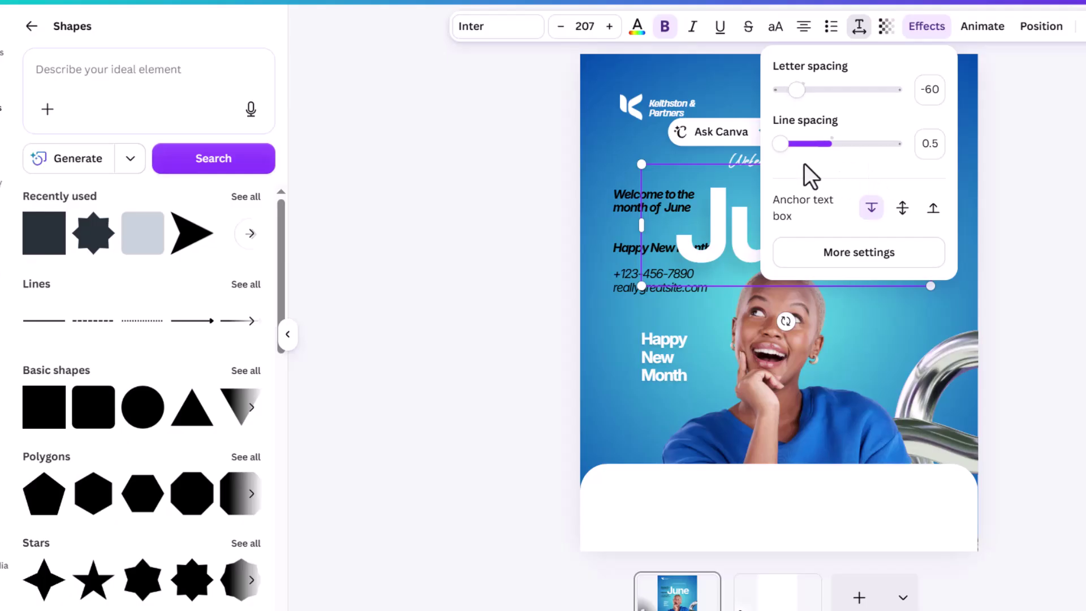
drag(781, 144, 836, 145)
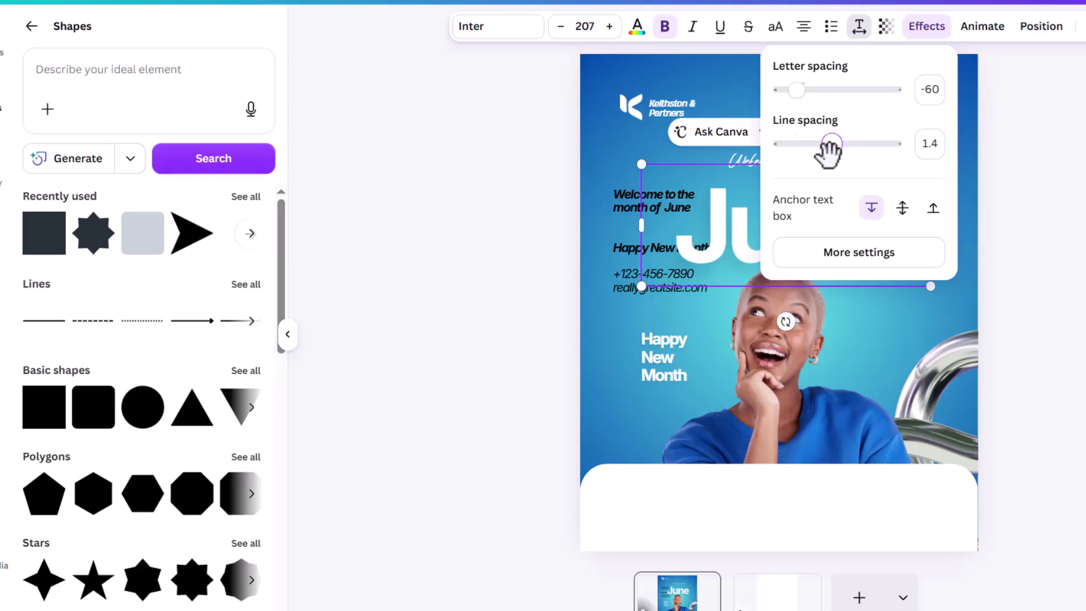
click(610, 140)
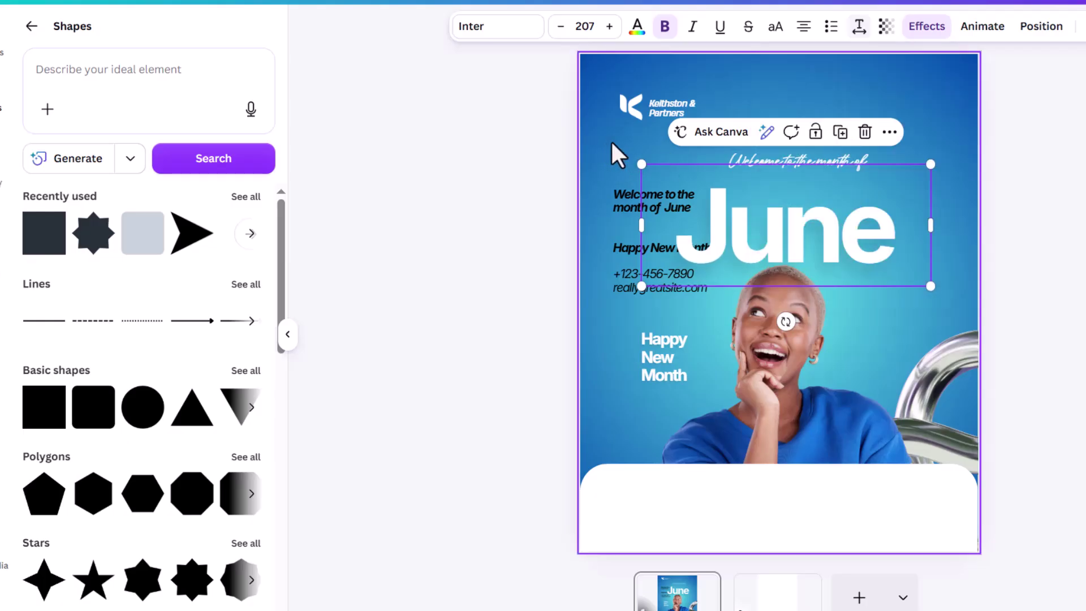
Step: Set the line spacing of the "Happy New Month" text beside the woman to 1.14
click(652, 358)
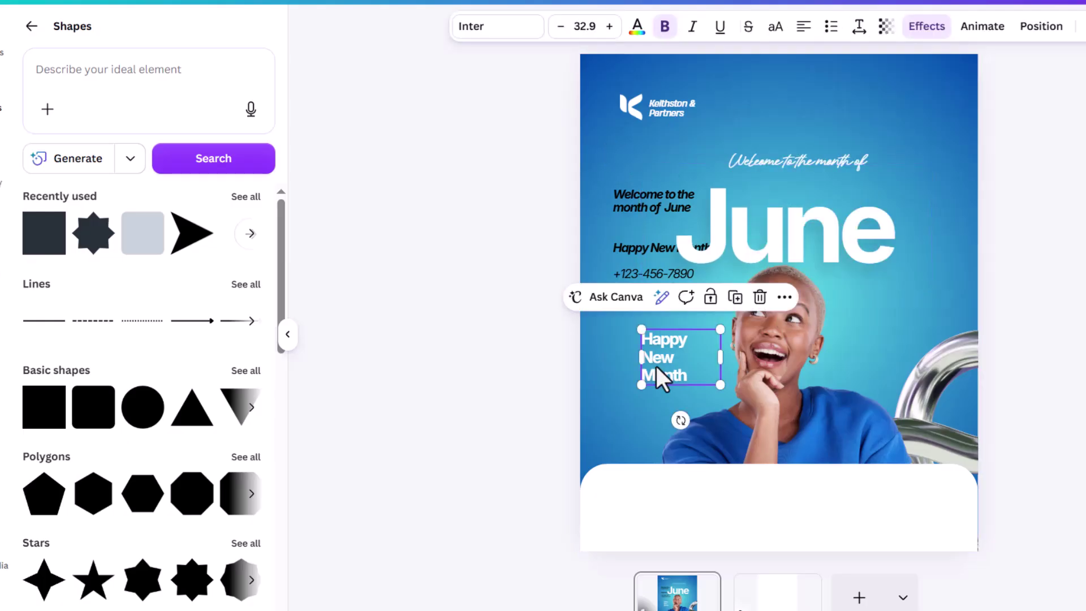
click(859, 27)
mouse_move(820, 146)
mouse_down()
mouse_move(870, 144)
mouse_move(818, 152)
mouse_up()
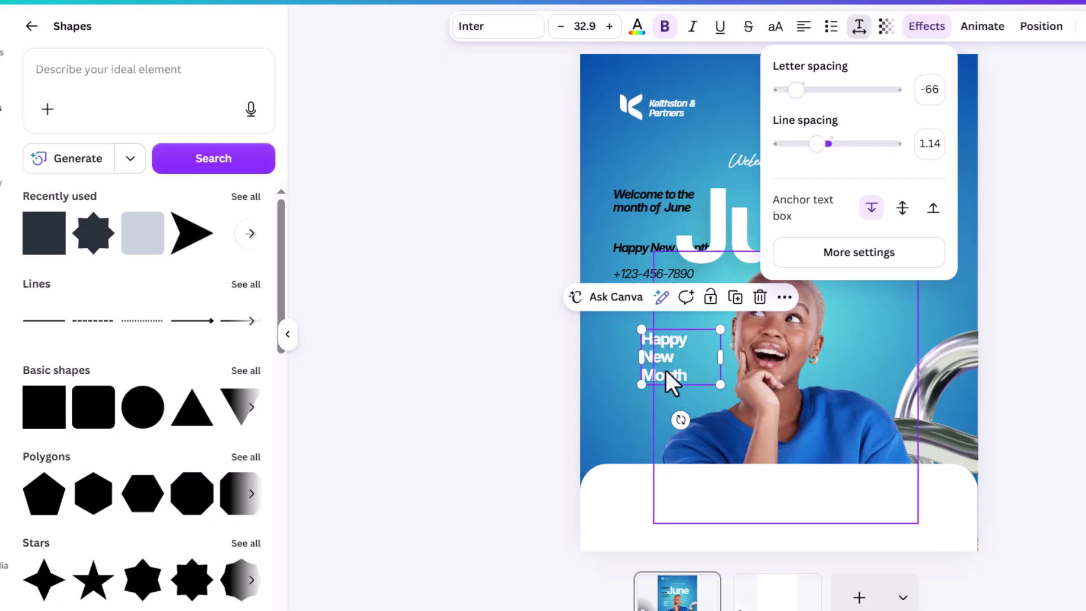
click(618, 123)
Step: Set the letter spacing of the script "Welcome to the month of" line to 0
click(781, 257)
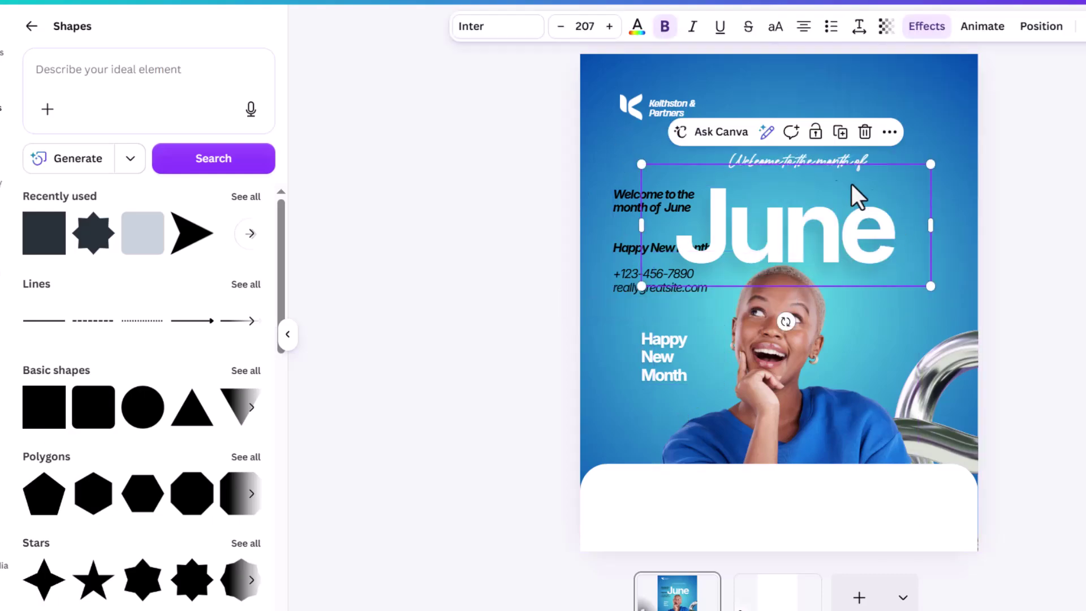
click(816, 155)
click(860, 35)
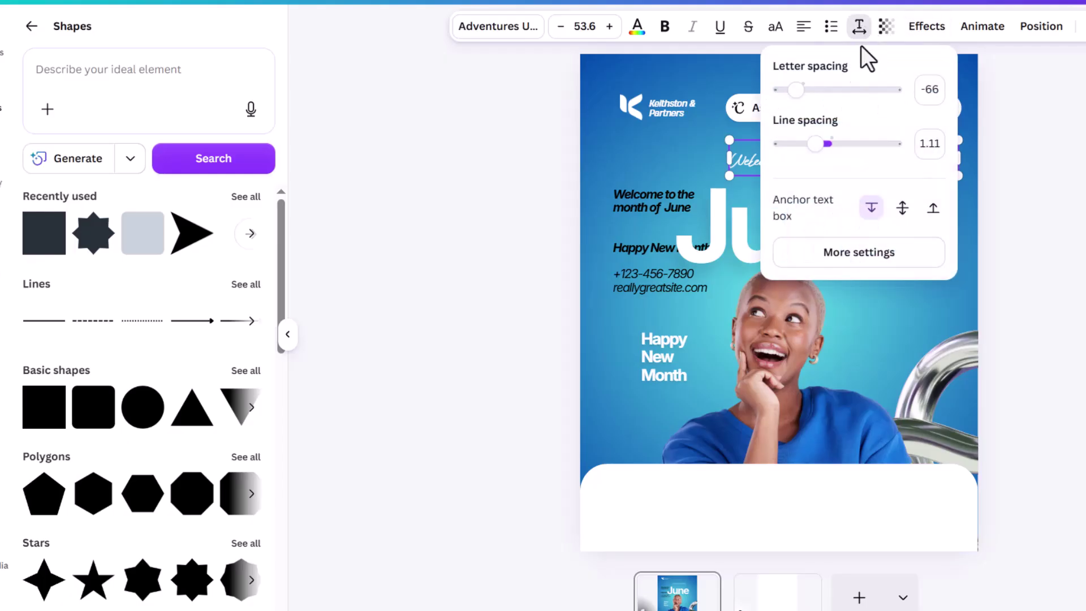
drag(794, 91, 800, 92)
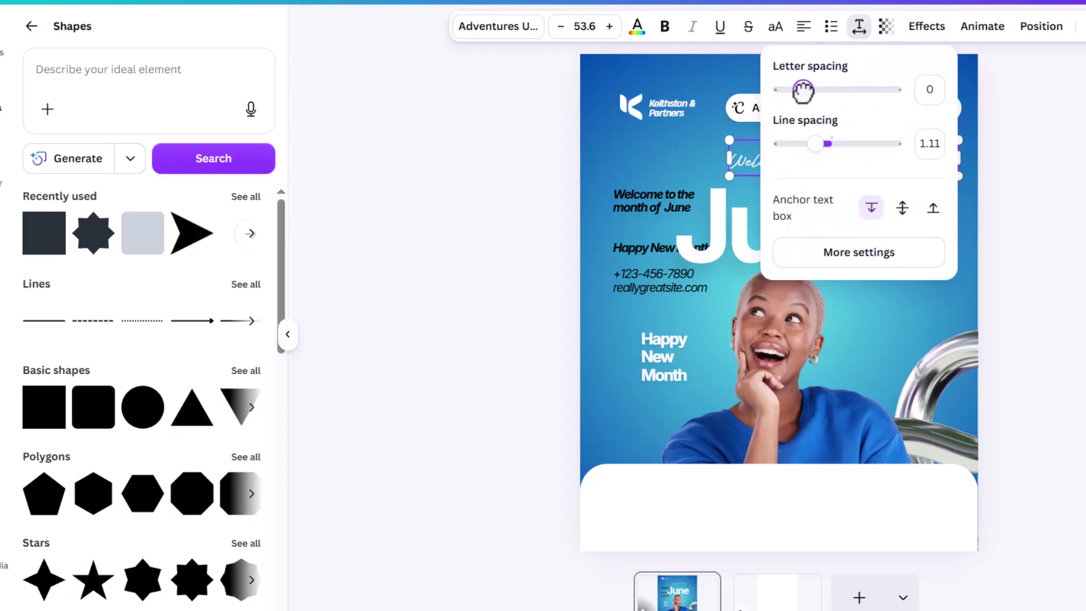
click(644, 130)
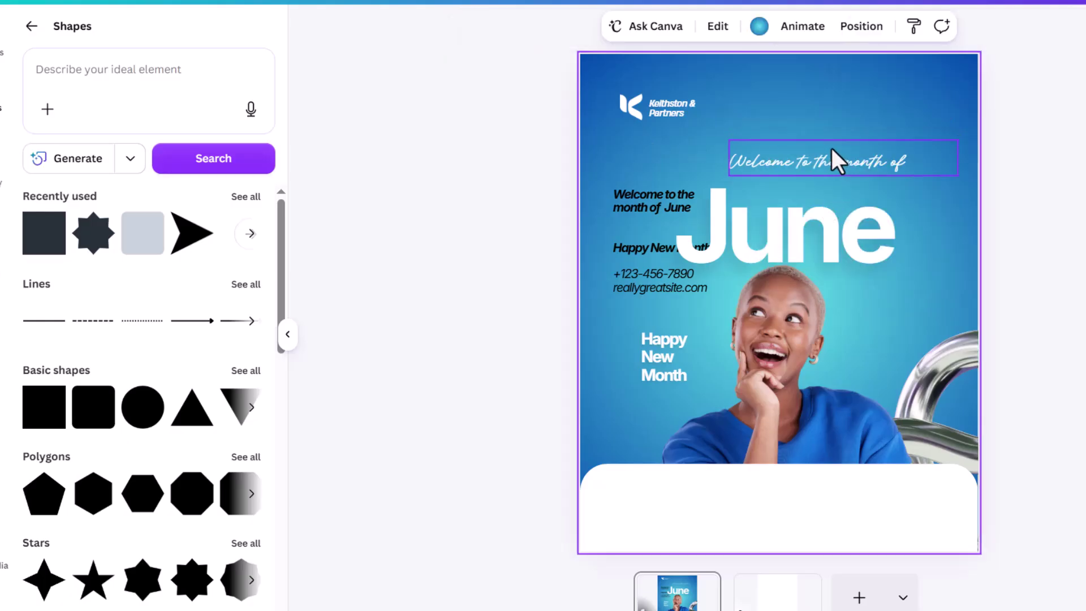
Step: Try the script line beneath the logo and test its letter spacing, returning it to 0
click(906, 167)
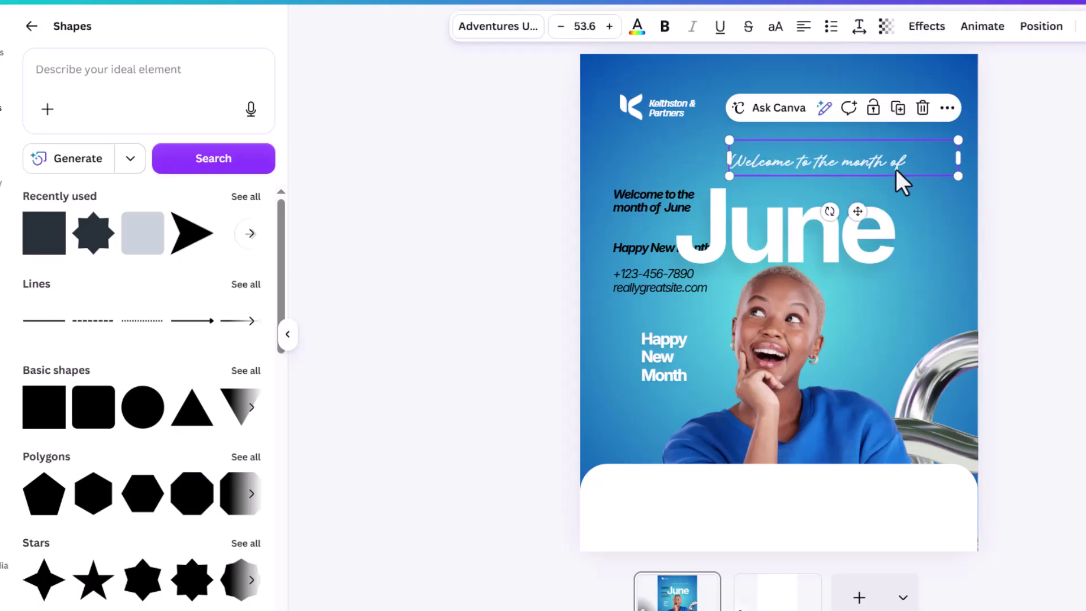
click(895, 167)
click(885, 173)
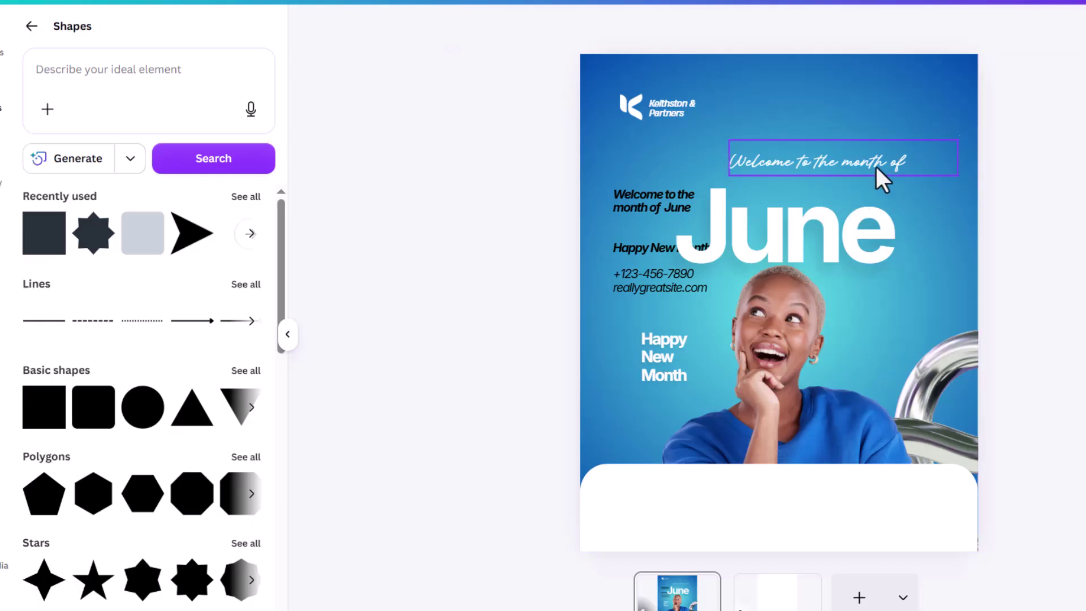
click(861, 31)
drag(739, 166, 630, 163)
click(859, 27)
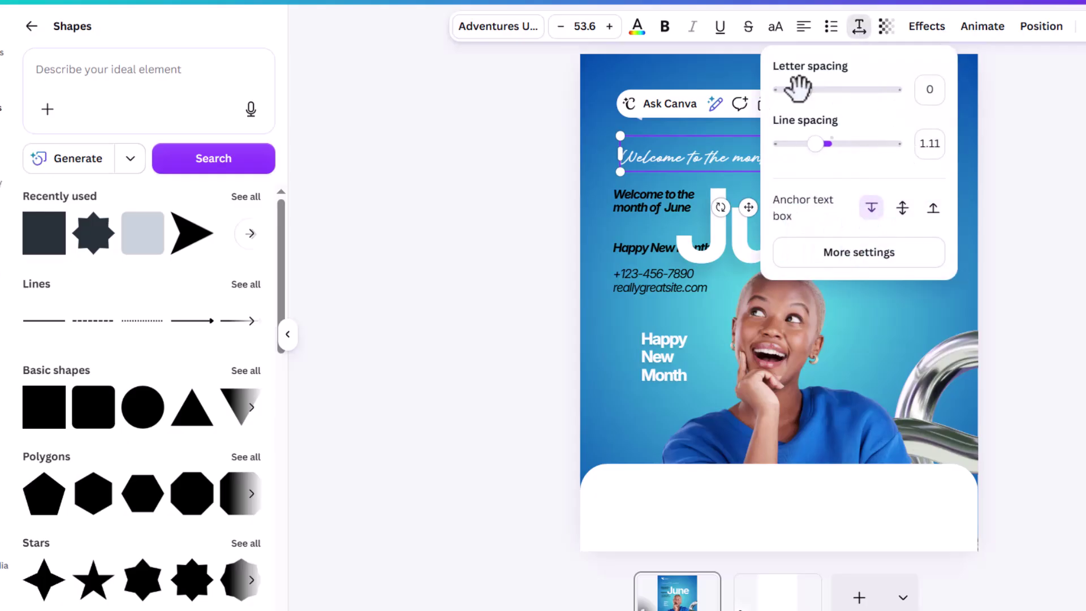
mouse_move(797, 90)
mouse_down()
mouse_move(785, 90)
mouse_move(803, 90)
mouse_up()
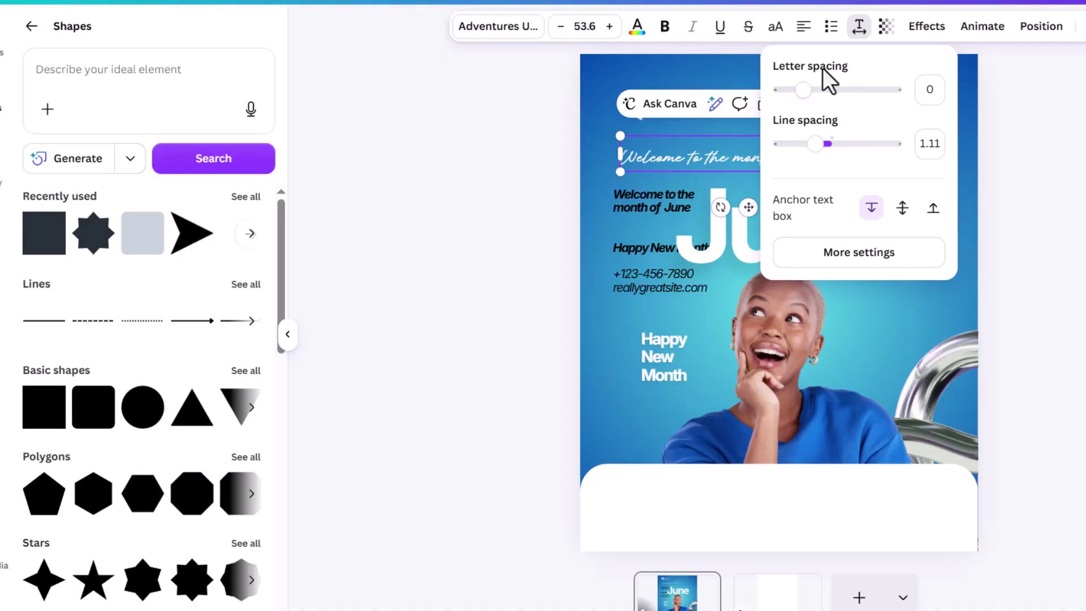
click(596, 116)
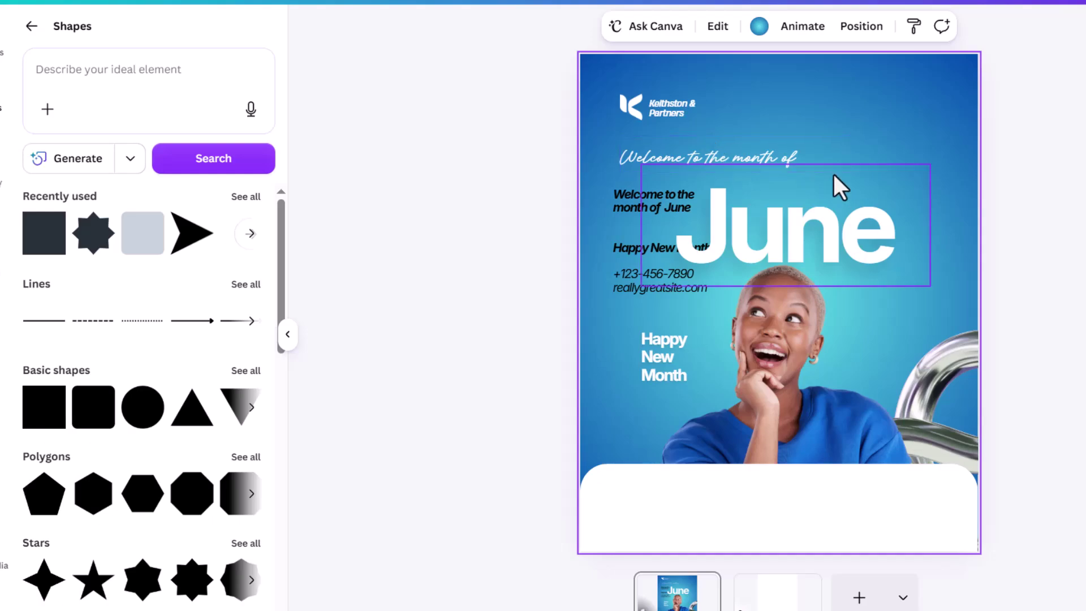
Step: Shrink the script line to size 37.2 and tuck it above the "une" of the "June" heading
click(817, 161)
drag(849, 171, 872, 180)
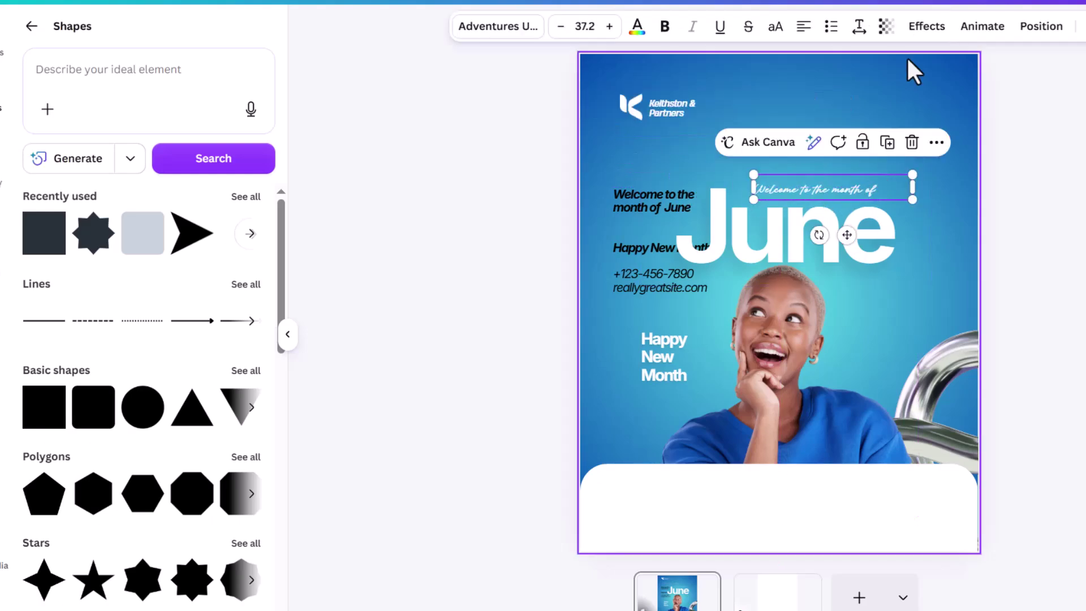
Step: Apply a white Outline effect with thickness 3 to the script "Welcome to the month of" line
click(935, 34)
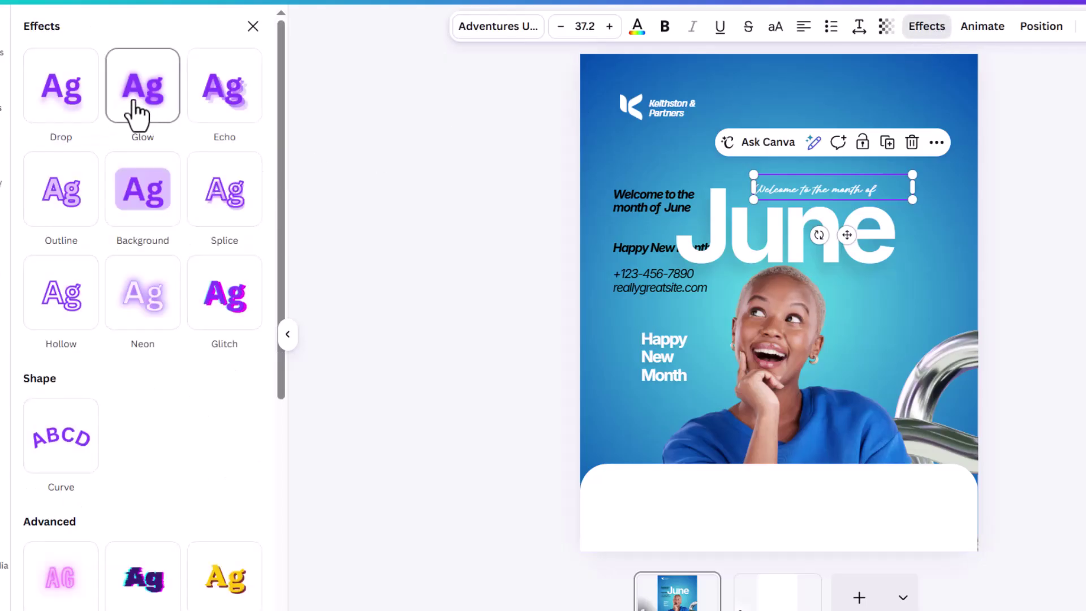
click(65, 211)
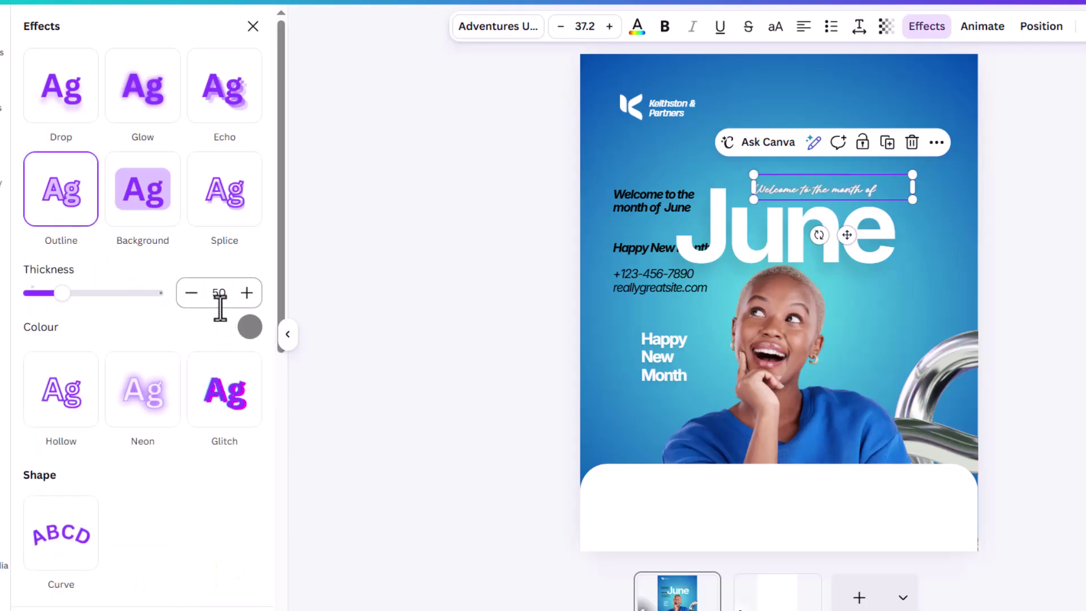
click(249, 327)
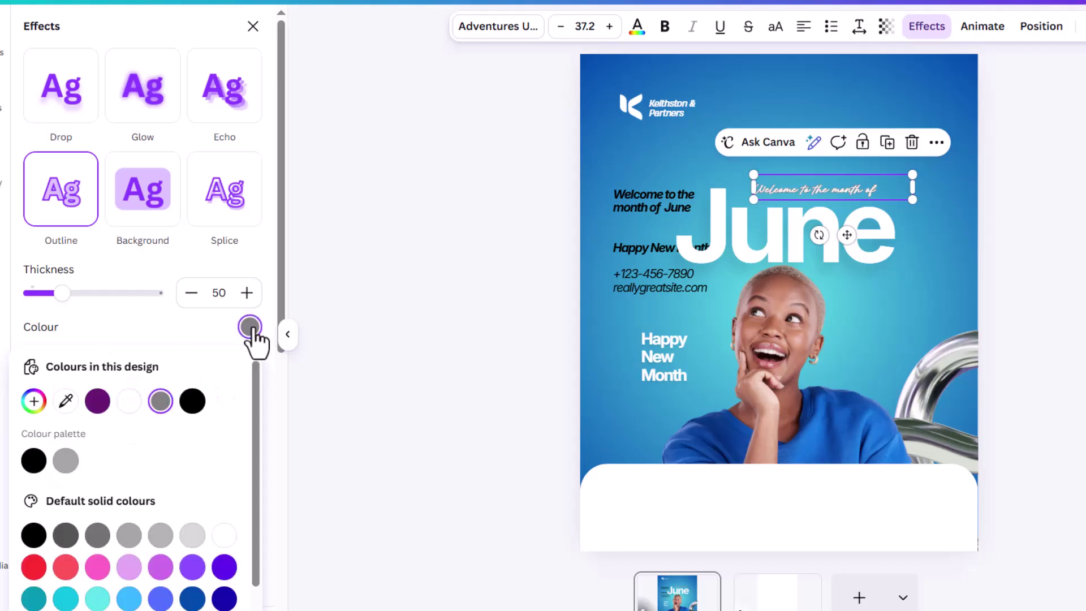
click(127, 408)
drag(61, 293, 43, 296)
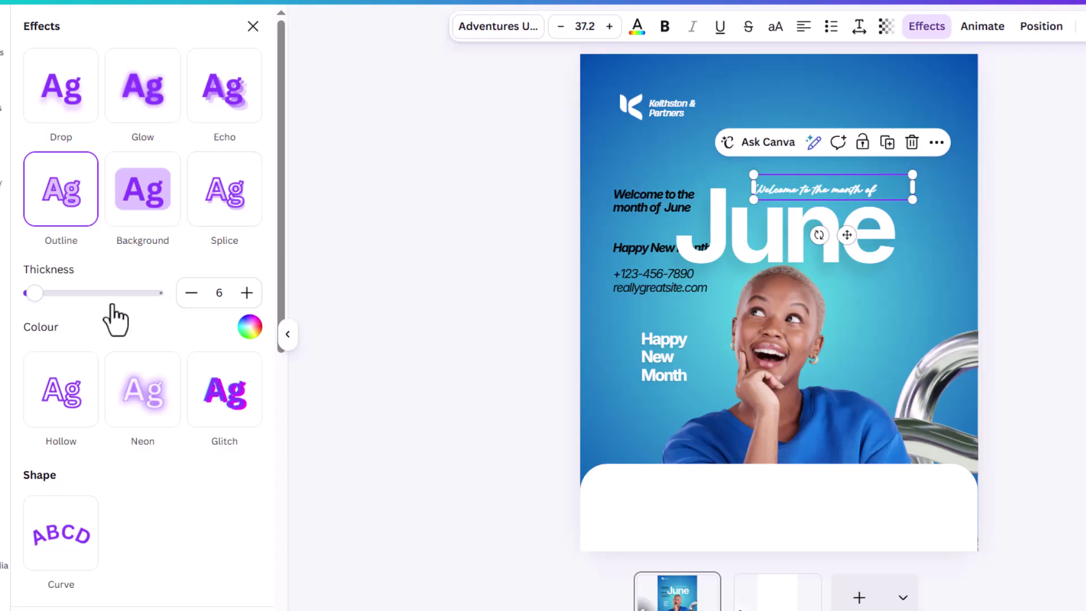
click(183, 295)
click(187, 294)
scroll(927, 154, up, 3)
scroll(927, 154, up, 4)
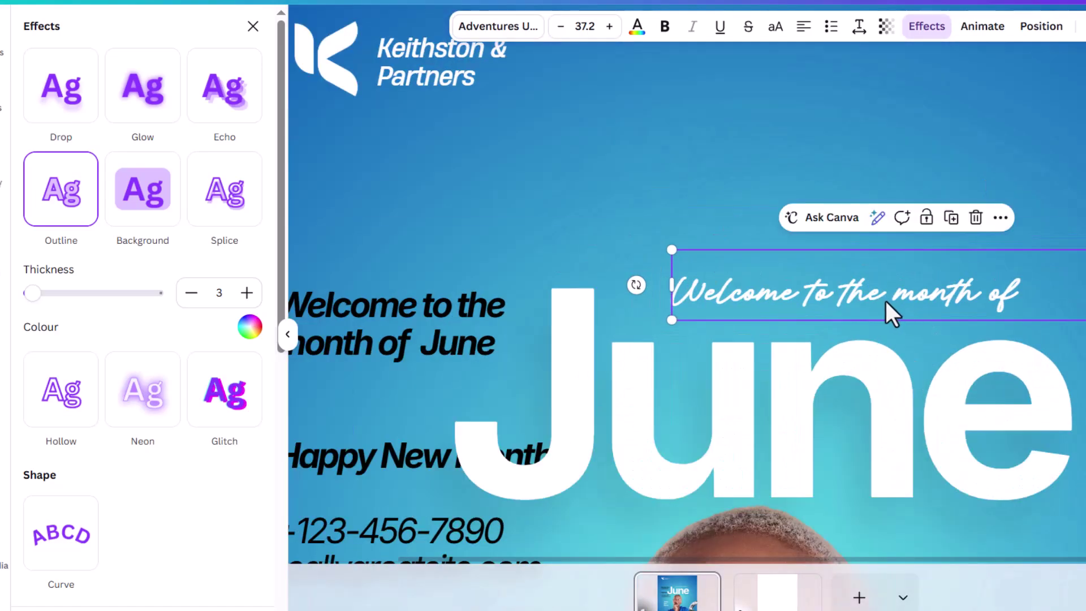
scroll(857, 275, down, 6)
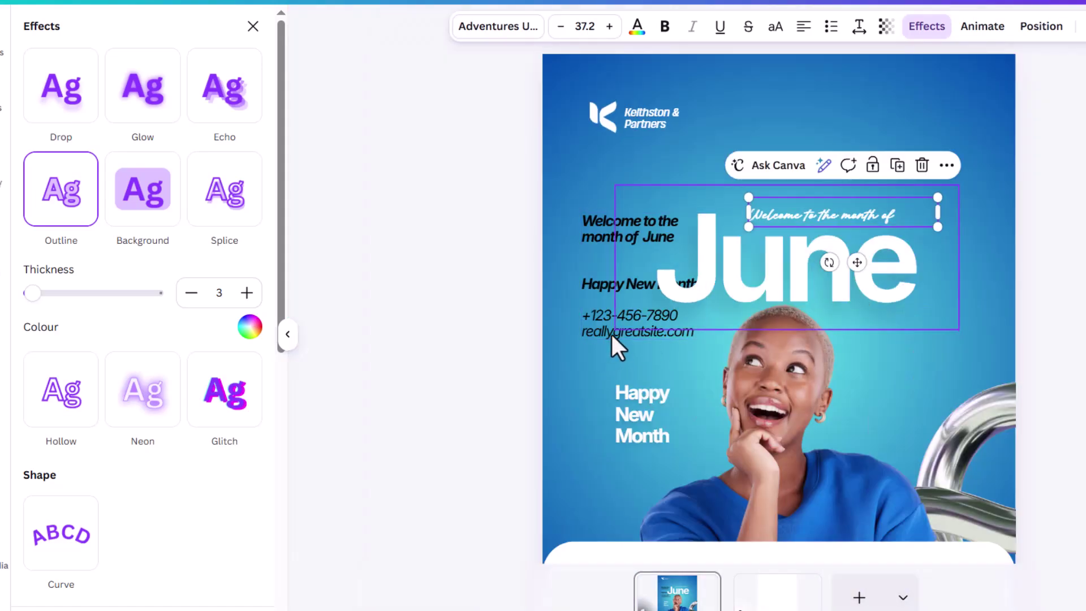
scroll(632, 275, down, 1)
Step: Lower the white footer band slightly at the bottom of the post
double_click(667, 290)
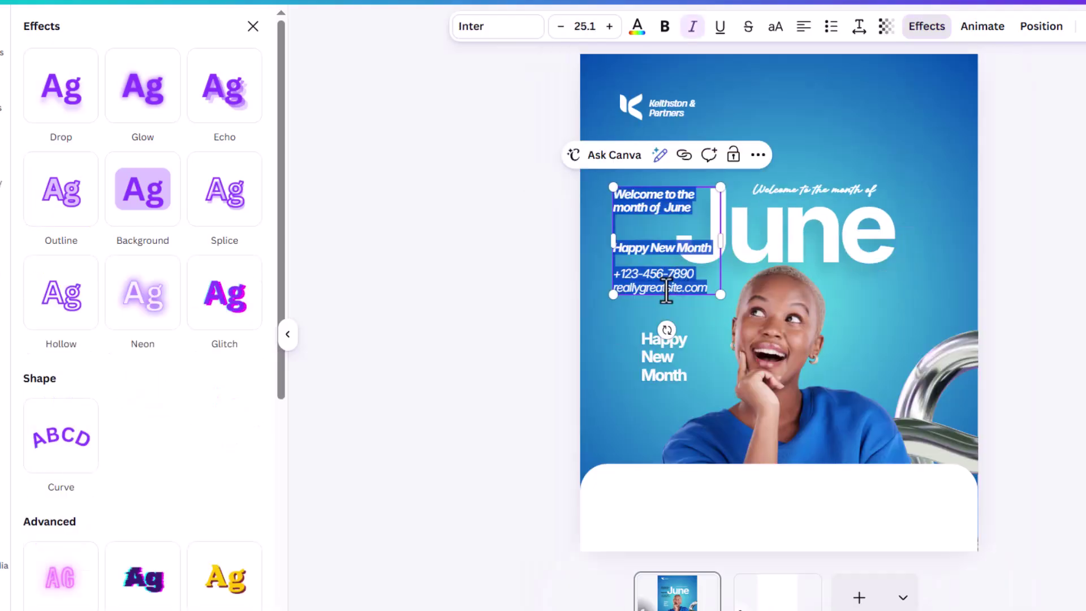
click(797, 514)
drag(819, 516, 819, 503)
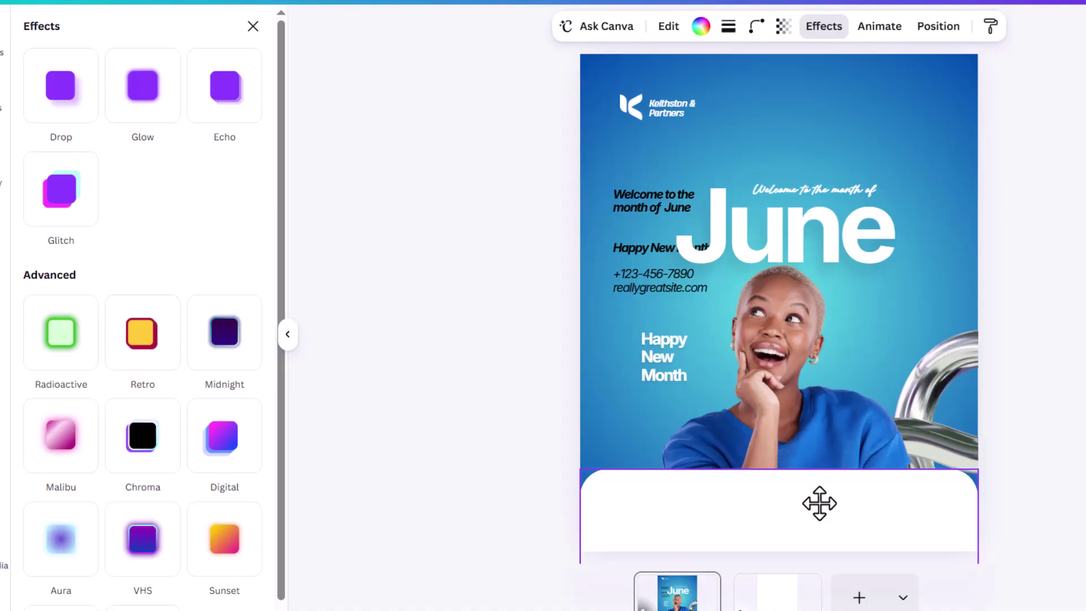
Step: Delete the "Welcome to the month of June" and "Happy New Month" lines from the black text block, keeping the contact lines
double_click(622, 264)
click(619, 281)
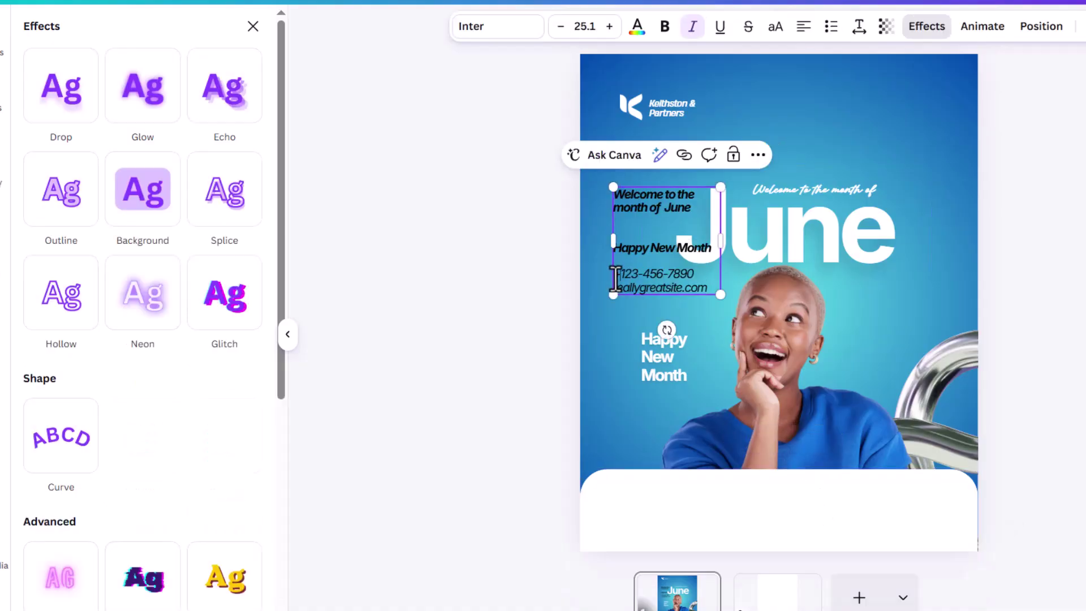
triple_click(708, 296)
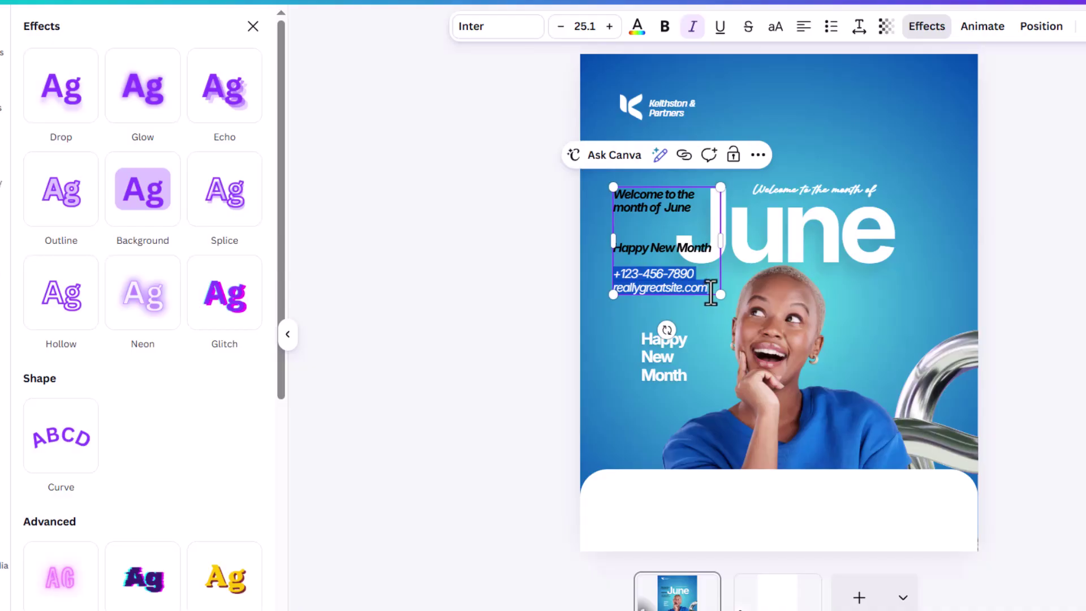
click(612, 275)
drag(614, 273, 612, 202)
key(BackSpace)
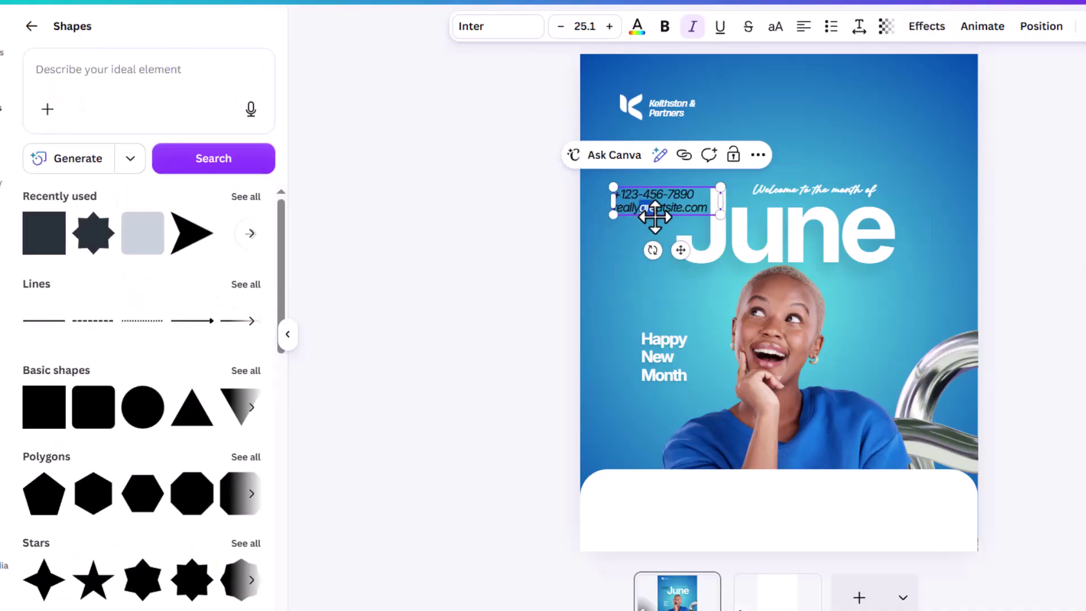
Step: Move the contact text block into the white footer band and duplicate it so two copies sit side by side
click(554, 228)
click(679, 226)
drag(619, 198, 850, 504)
click(754, 463)
Step: Remove the website line from the left contact text in the footer, keeping only the phone number
click(670, 520)
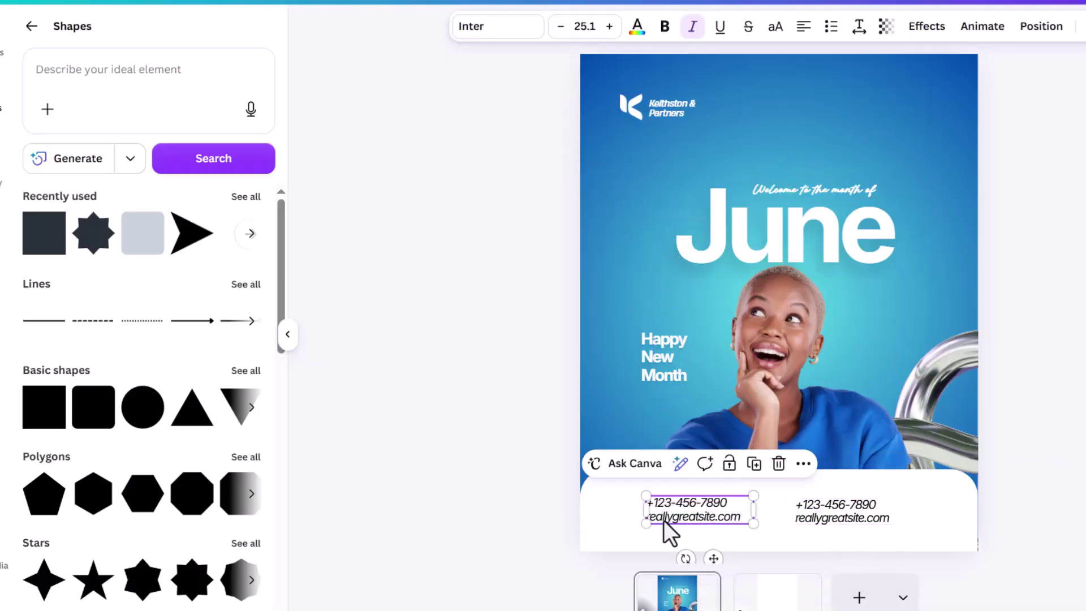
mouse_move(728, 502)
mouse_down()
mouse_move(749, 522)
mouse_move(726, 500)
mouse_up()
click(740, 523)
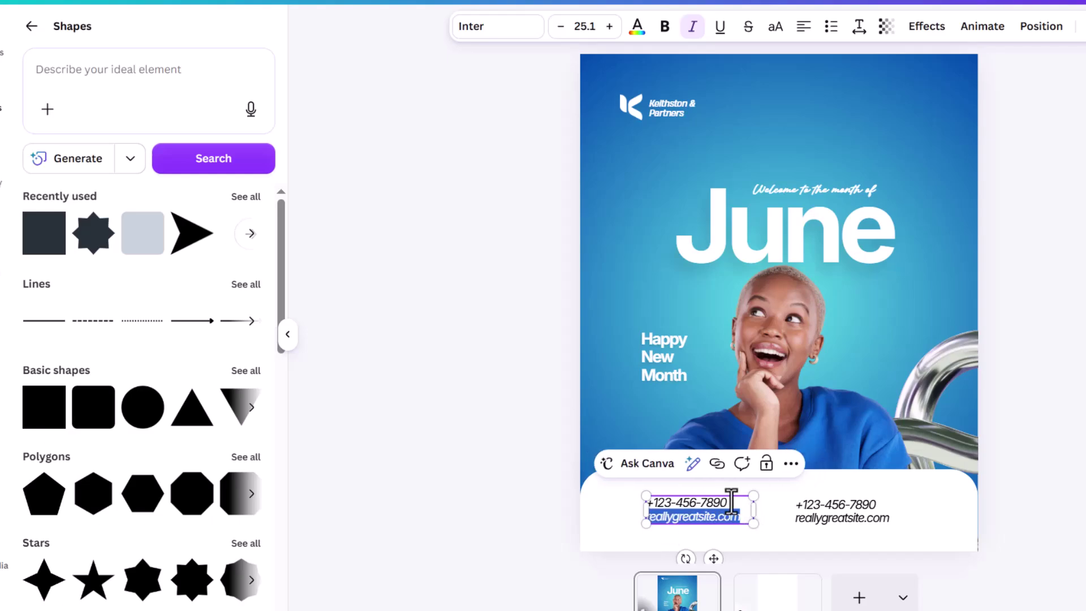
key(BackSpace)
Step: Remove the phone number line from the right contact text in the footer, keeping only the website
click(873, 526)
click(802, 519)
click(802, 519)
drag(873, 508, 789, 505)
key(BackSpace)
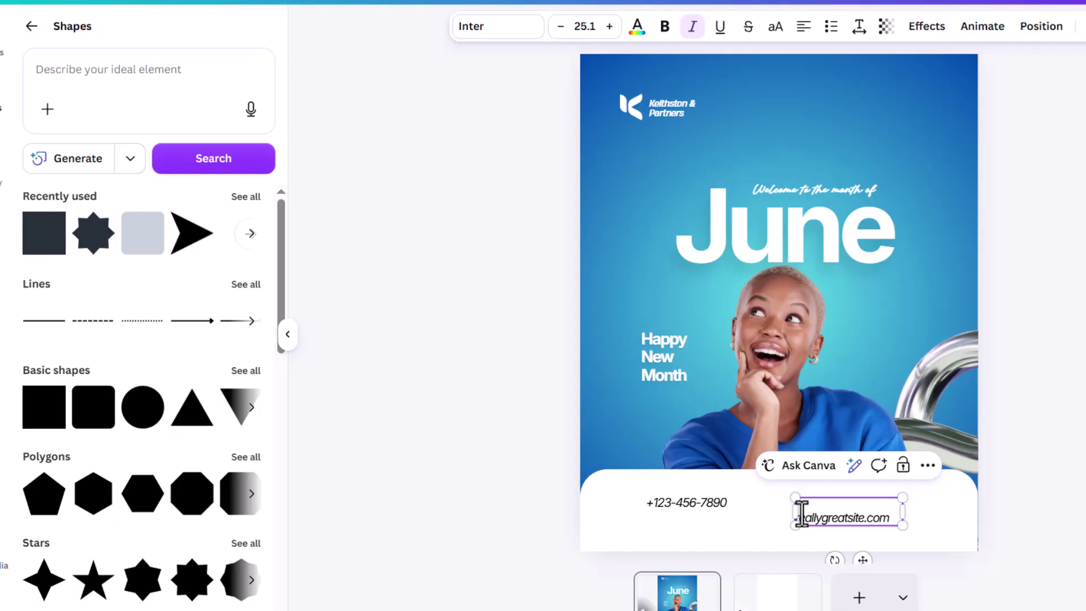
key(Delete)
click(771, 514)
Step: Align the footer's phone number and website texts to each other along their vertical middle
scroll(771, 513, up, 3)
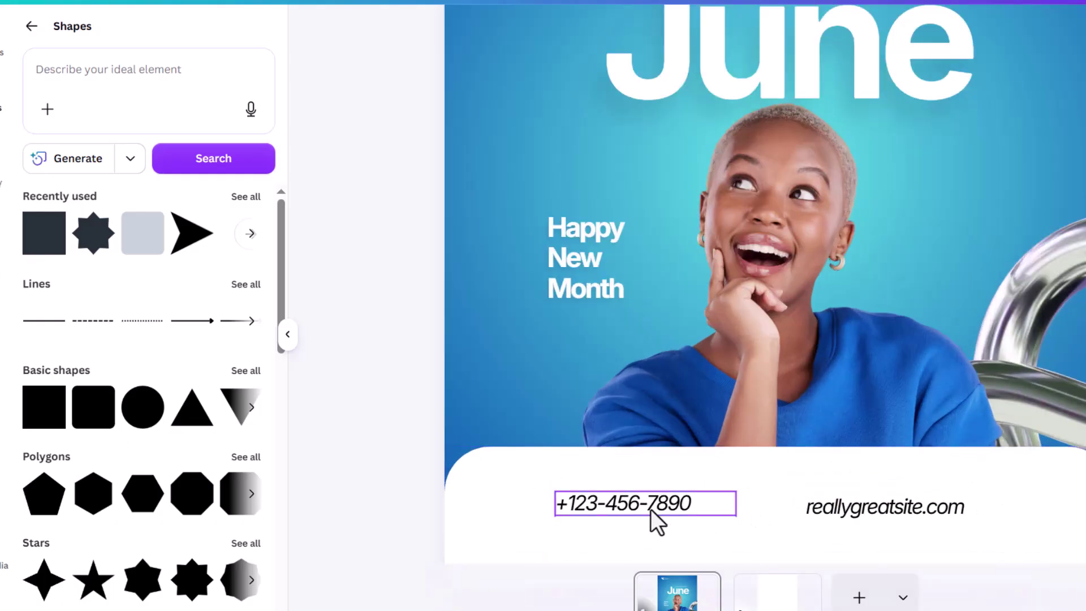
shift+click(894, 521)
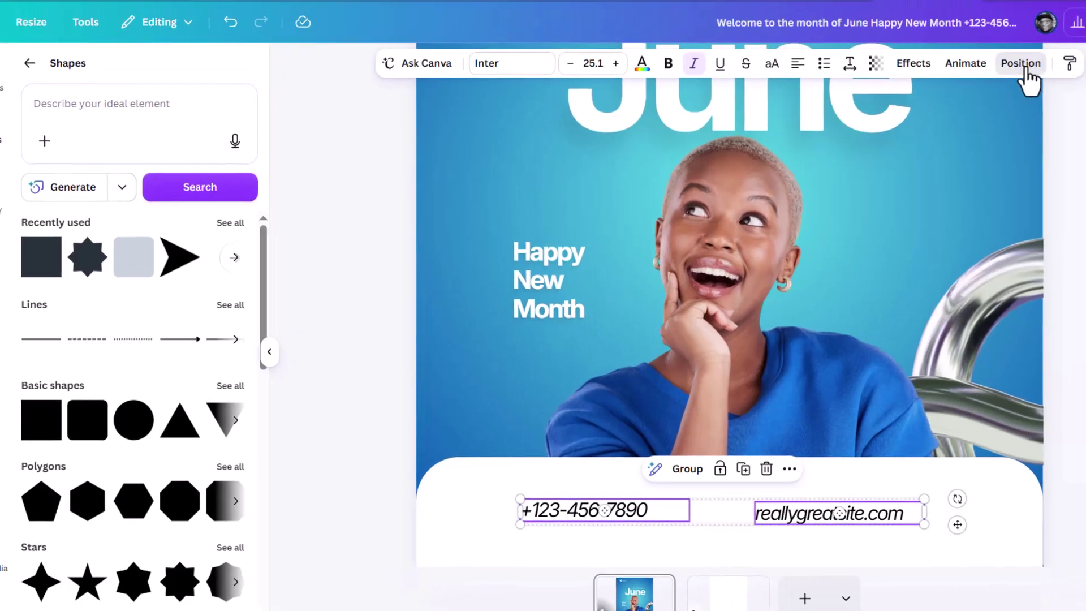
click(1074, 31)
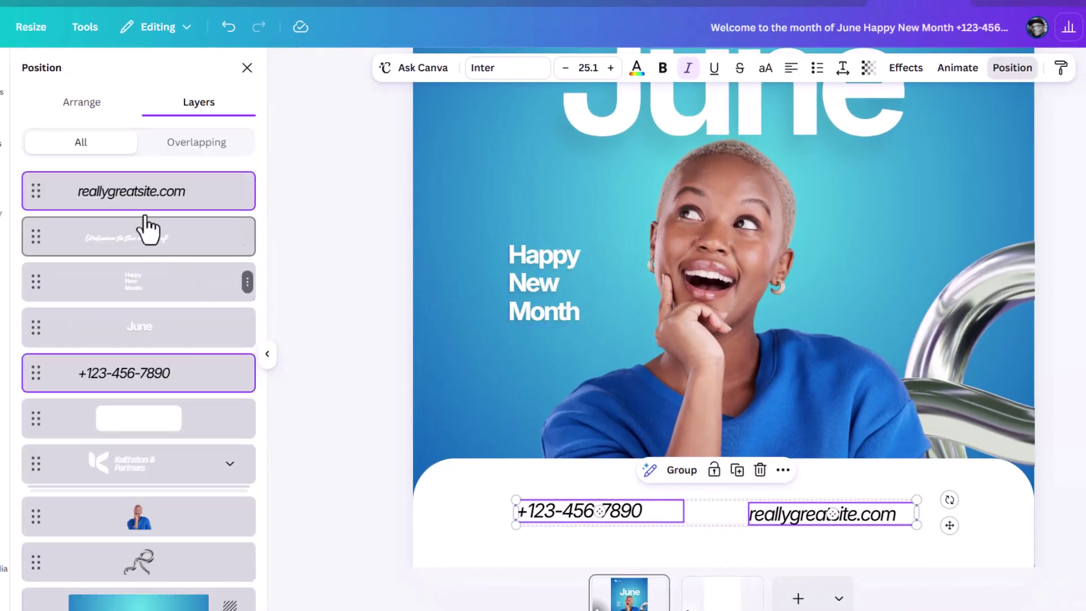
click(88, 108)
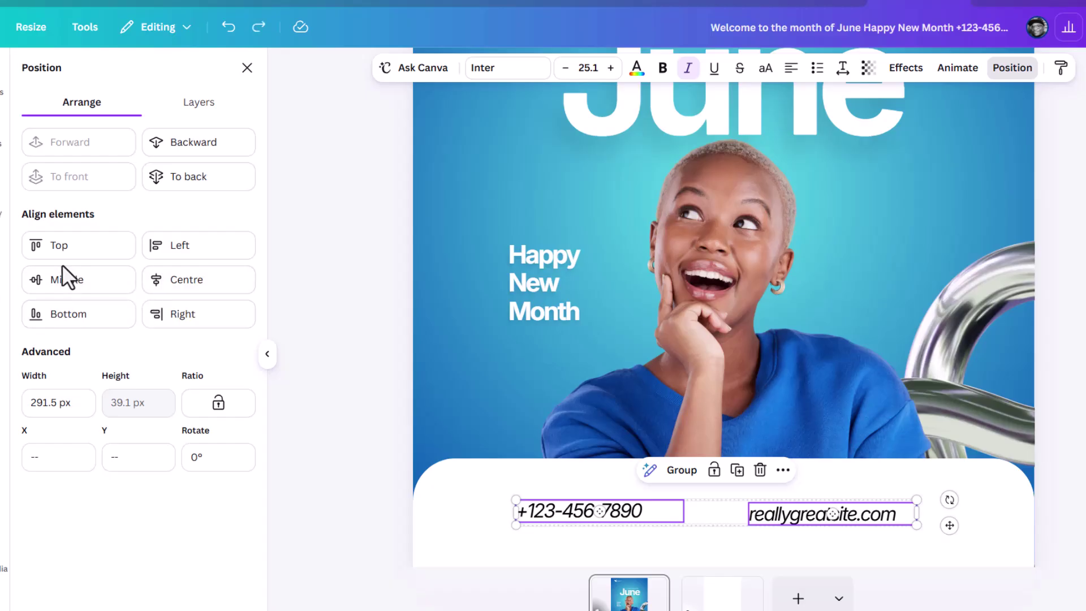
click(58, 284)
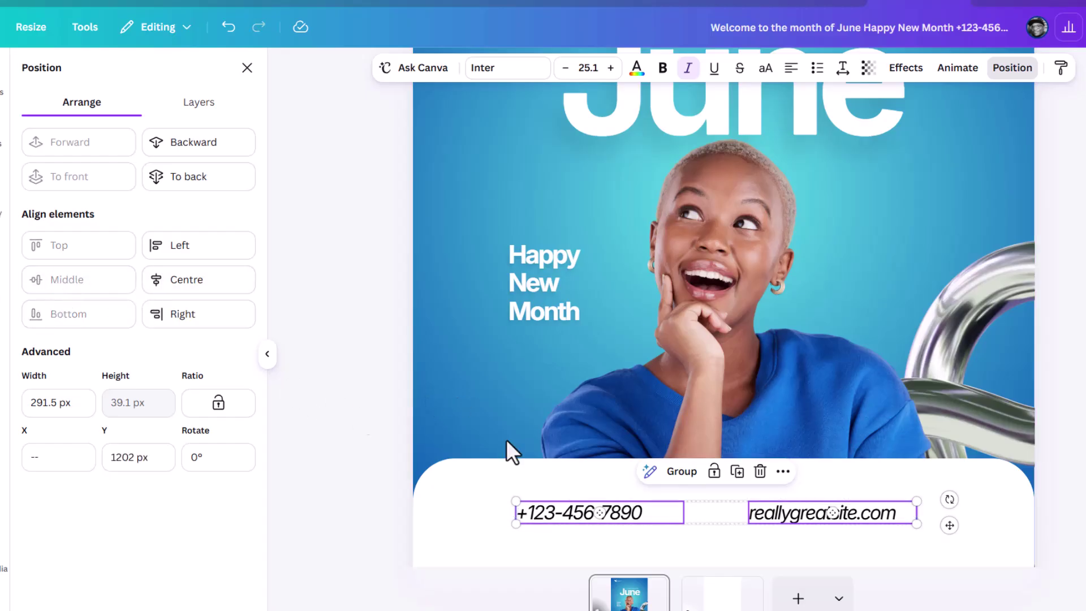
Step: Shift the phone number and website pair slightly right to centre it in the footer band
drag(878, 512, 894, 512)
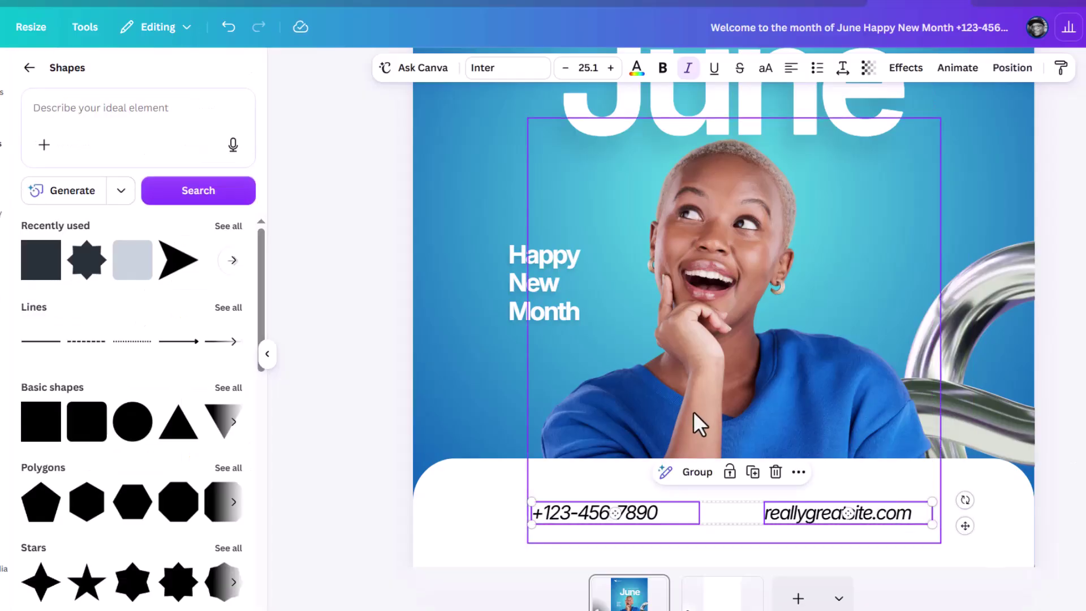
scroll(695, 411, down, 3)
click(969, 397)
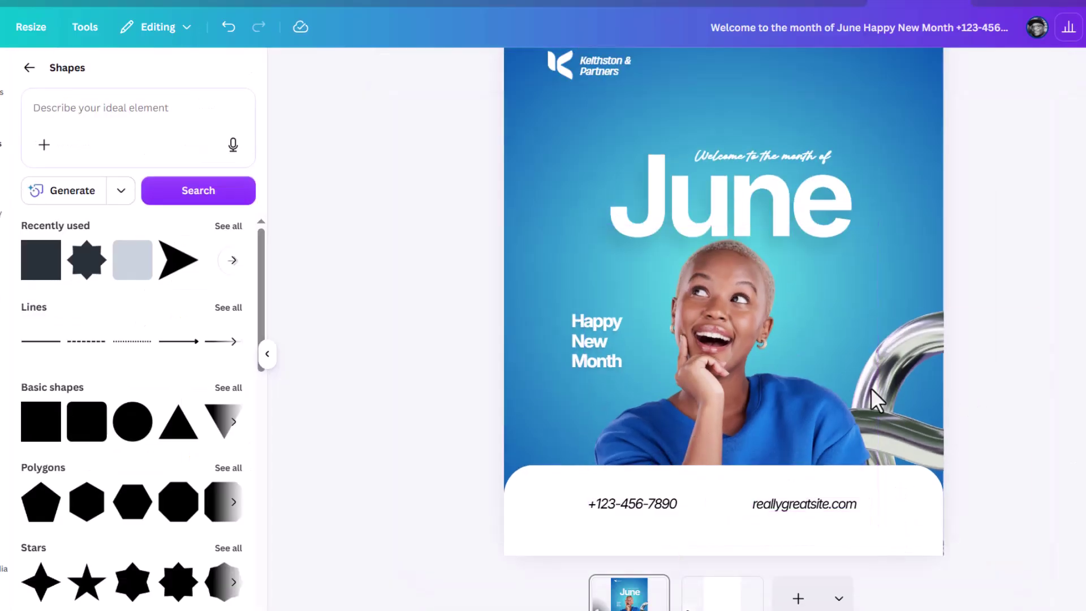
Step: Add two plain straight lines over the woman's face, rotating the first one to a diagonal
click(29, 73)
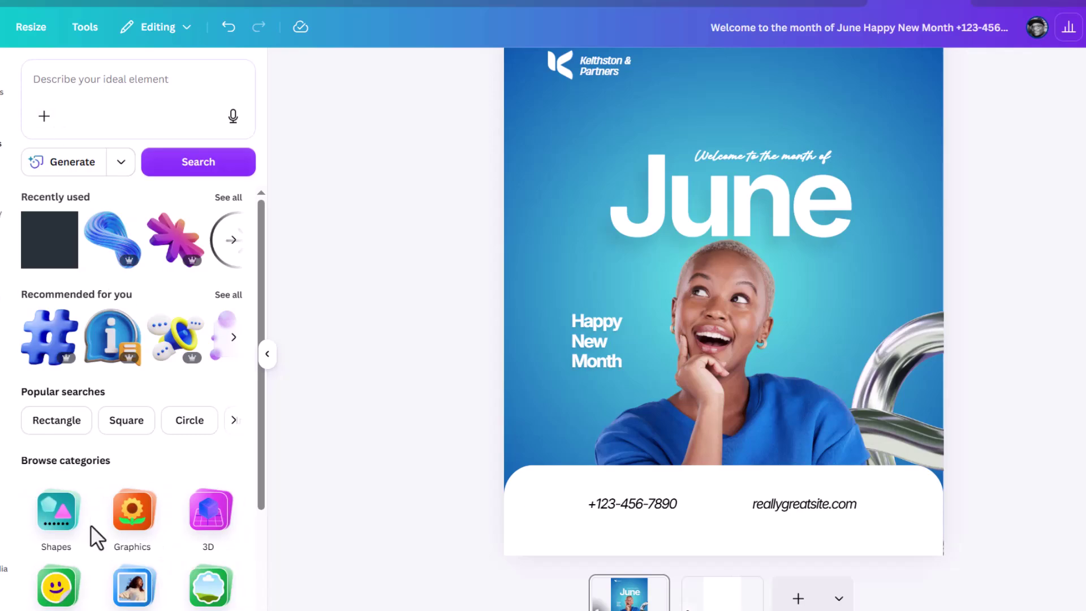
click(59, 534)
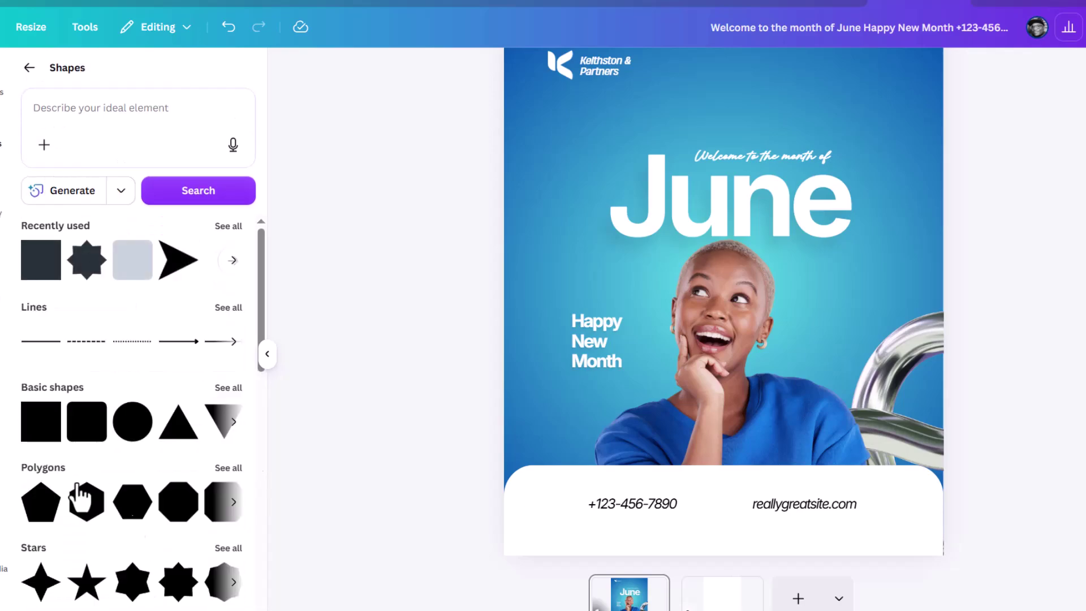
click(45, 350)
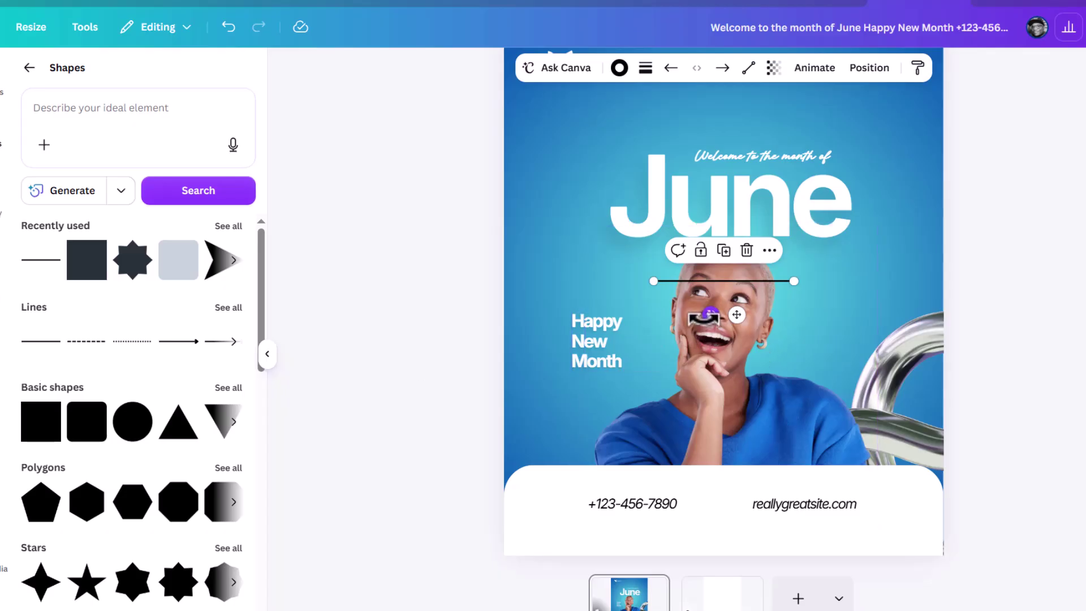
drag(709, 313, 738, 323)
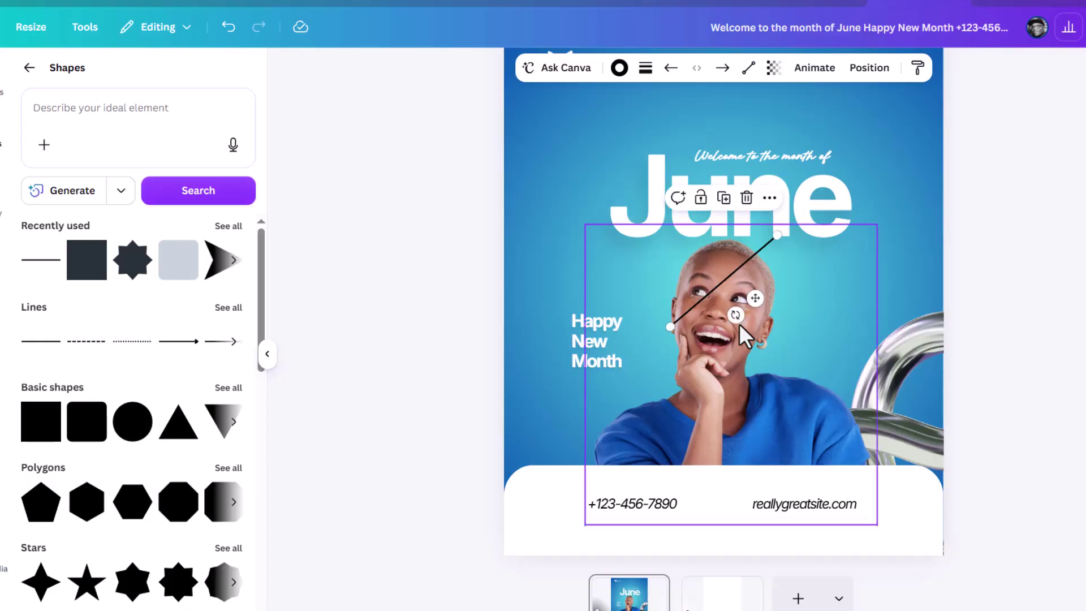
key(l)
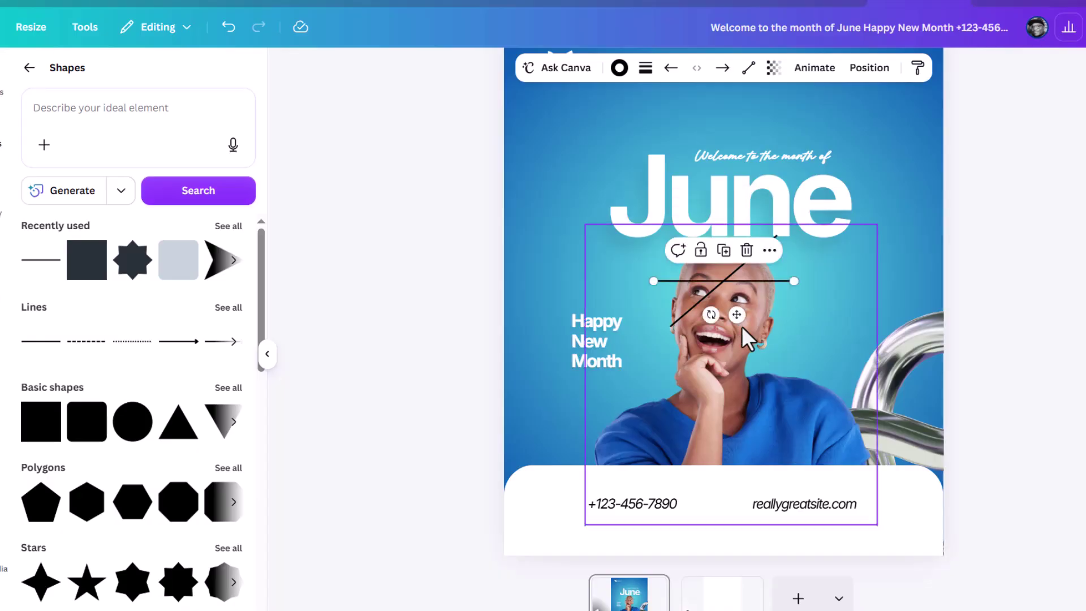
Step: Try out a circle and a square shape over the woman's face, deleting both
text(c)
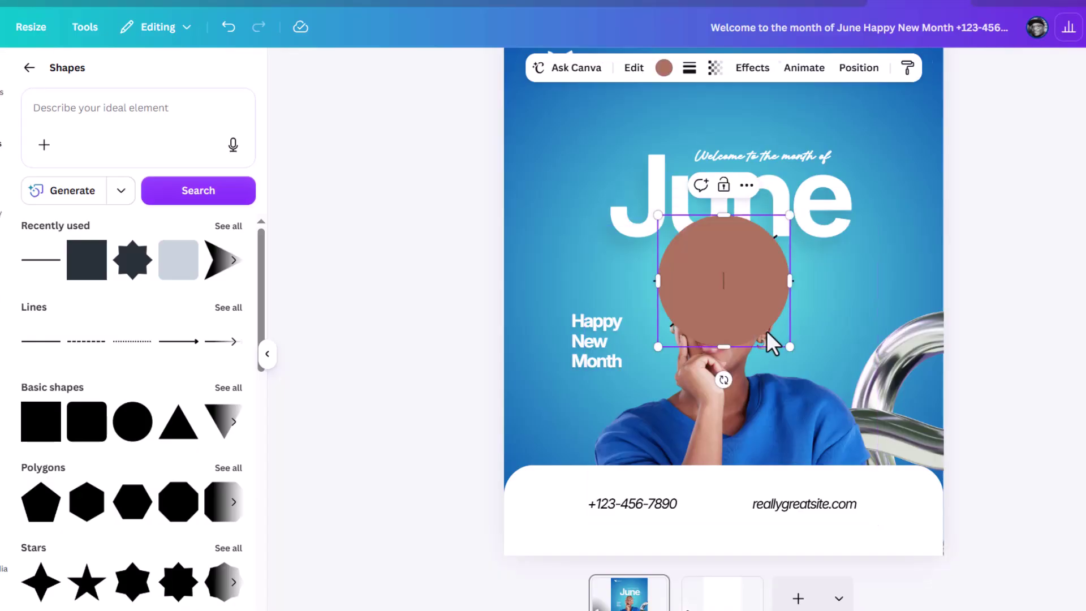
text(R)
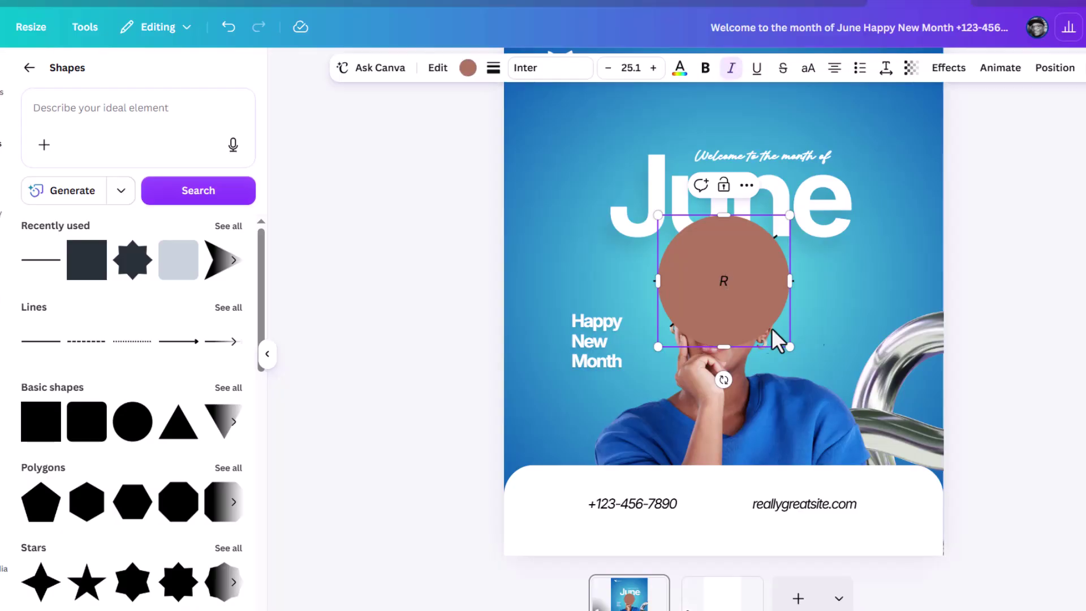
click(931, 284)
key(r)
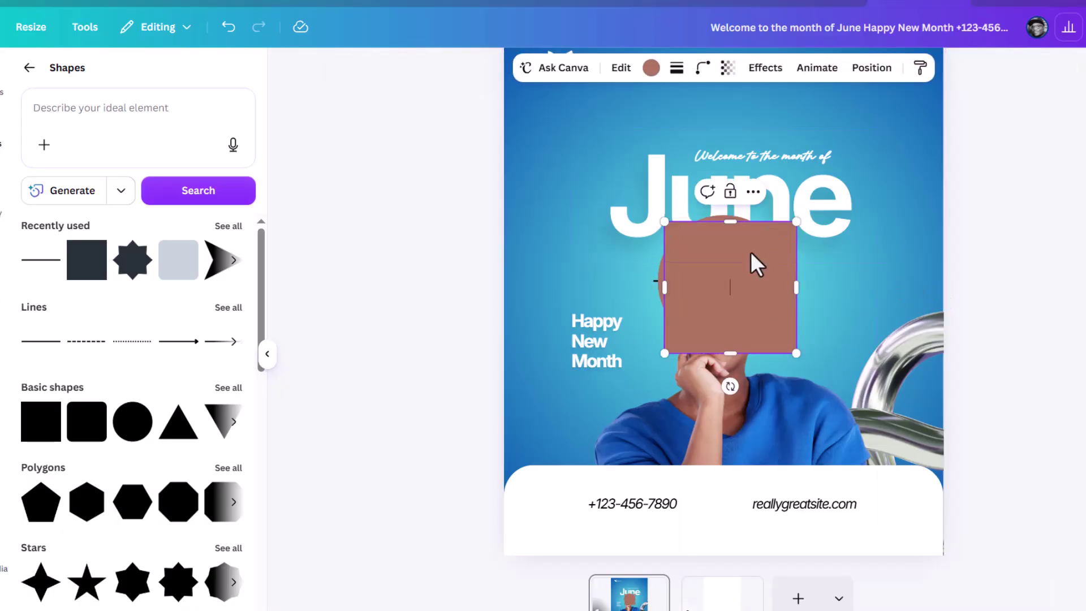
key(Delete)
click(731, 277)
key(Delete)
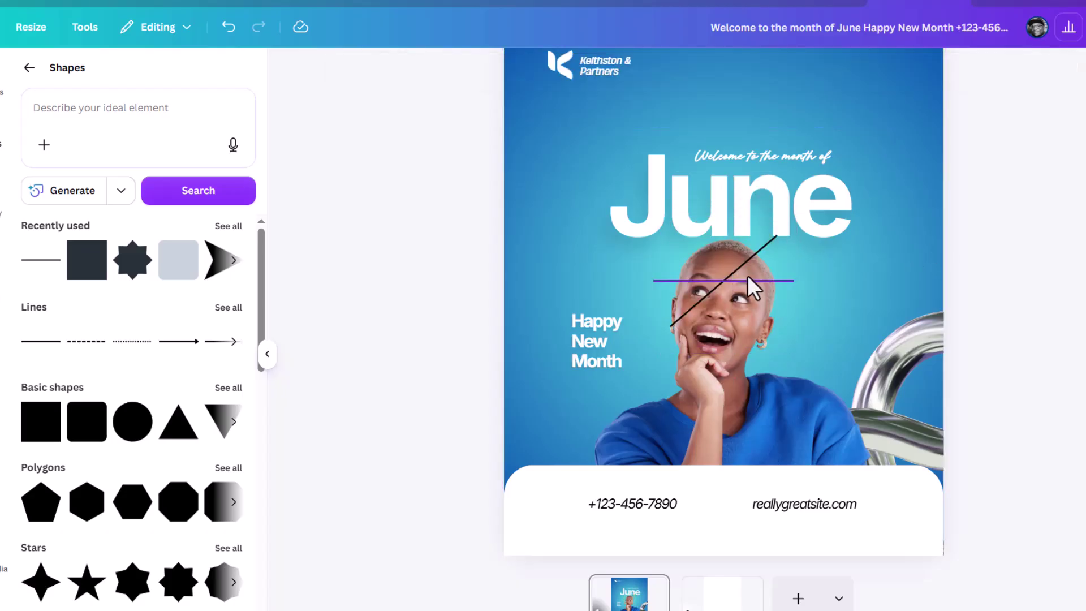
Step: Delete the diagonal line and rotate the remaining horizontal line to vertical
click(745, 265)
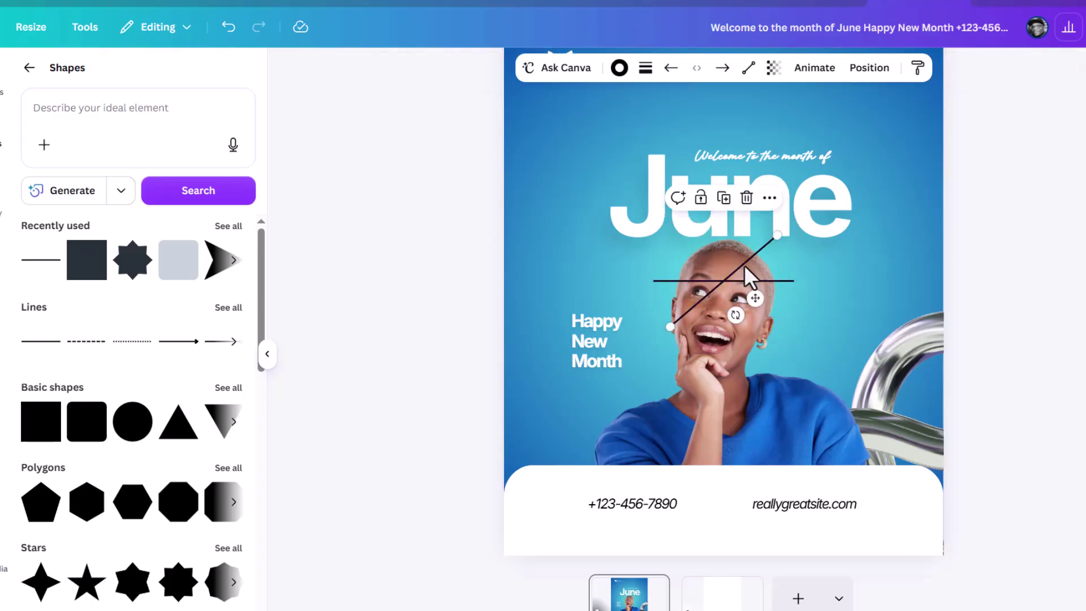
key(Delete)
click(735, 282)
drag(711, 315, 755, 277)
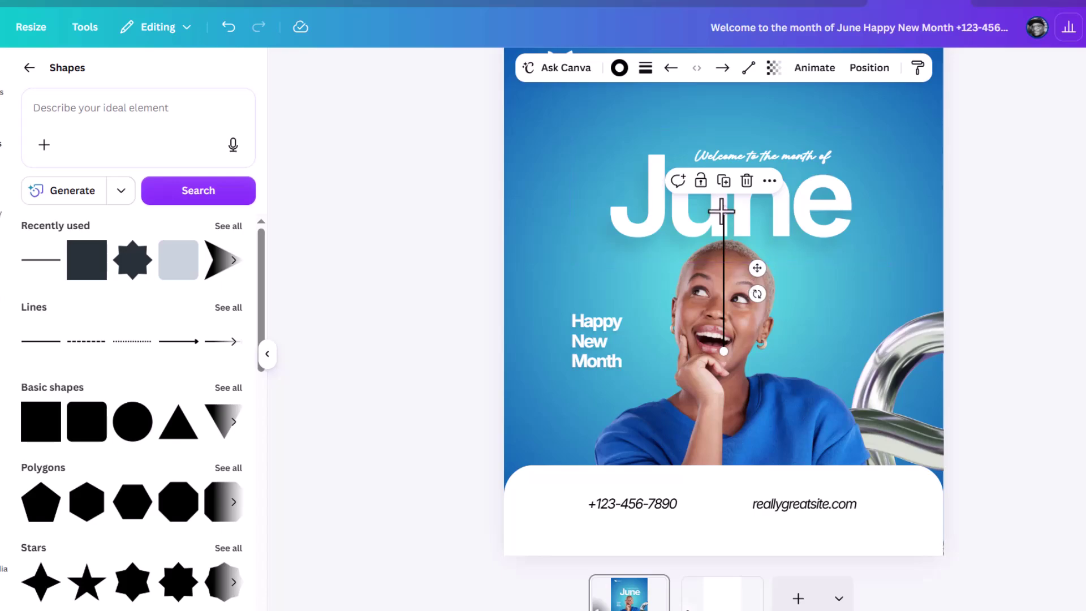
Step: Shorten the vertical line and place it in the footer between the phone number and the website
drag(721, 225, 723, 329)
drag(718, 381, 730, 543)
Step: Move the footer's phone number and website inward, closer to the vertical divider line
scroll(717, 543, up, 3)
click(594, 493)
drag(594, 492, 627, 485)
drag(912, 487, 885, 485)
Step: Set the stroke weight of the footer's vertical divider line to 2
click(724, 498)
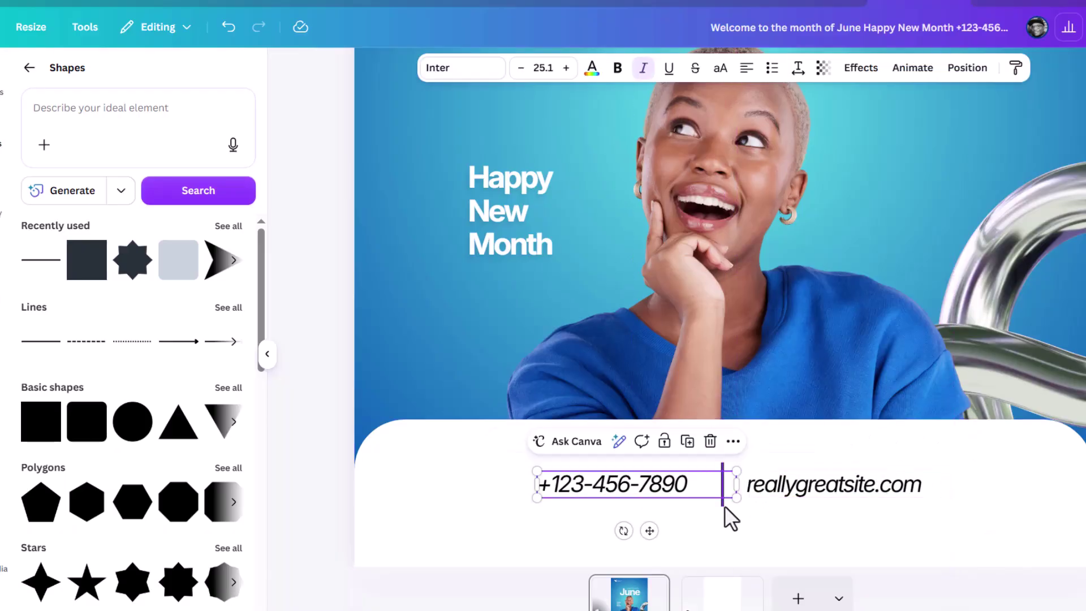
click(724, 505)
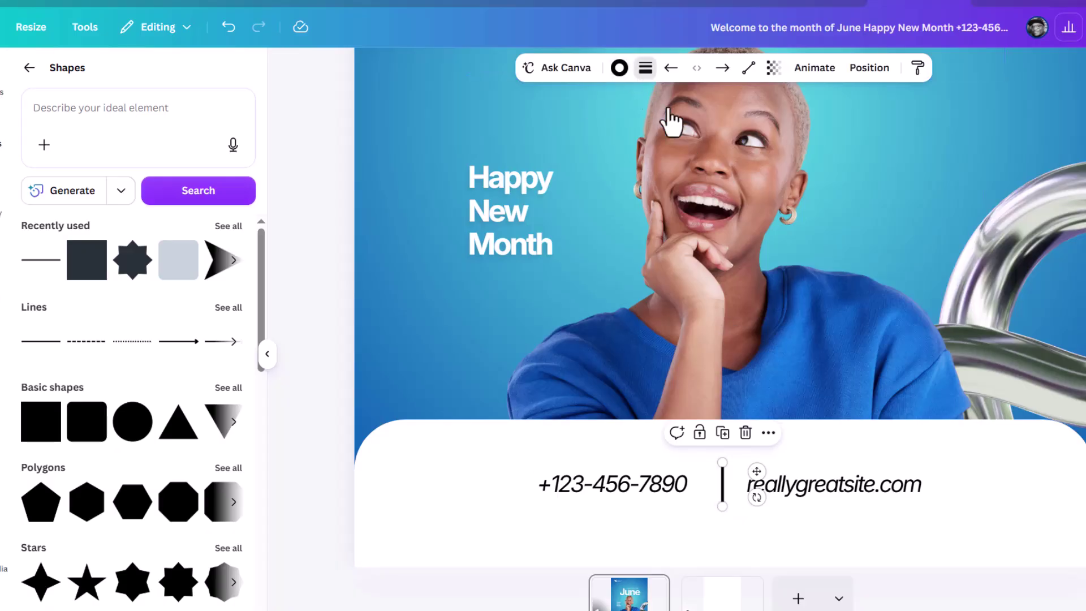
click(645, 67)
click(727, 207)
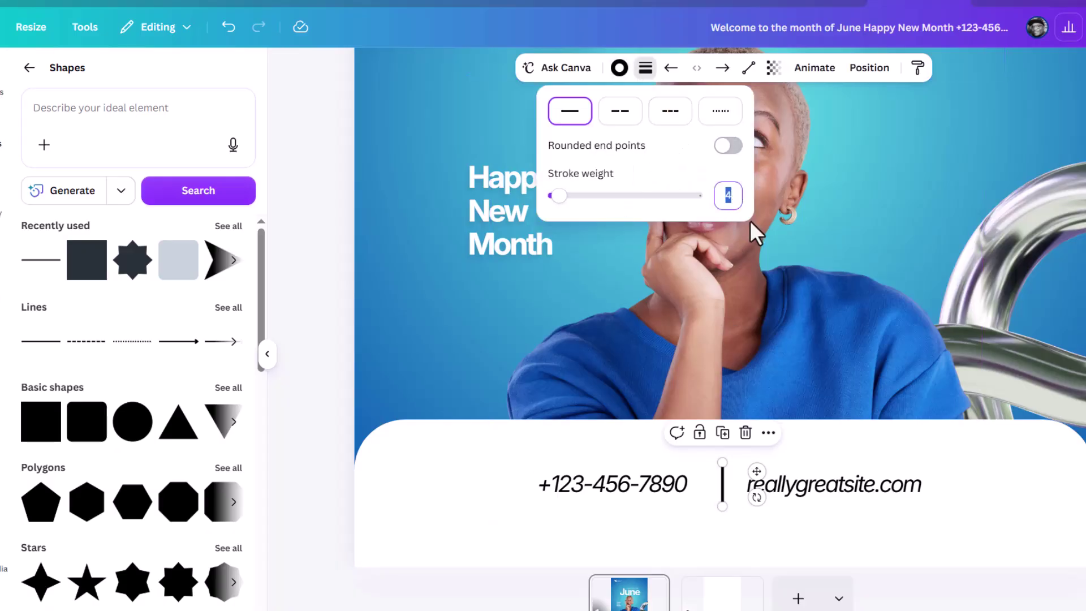
text(2)
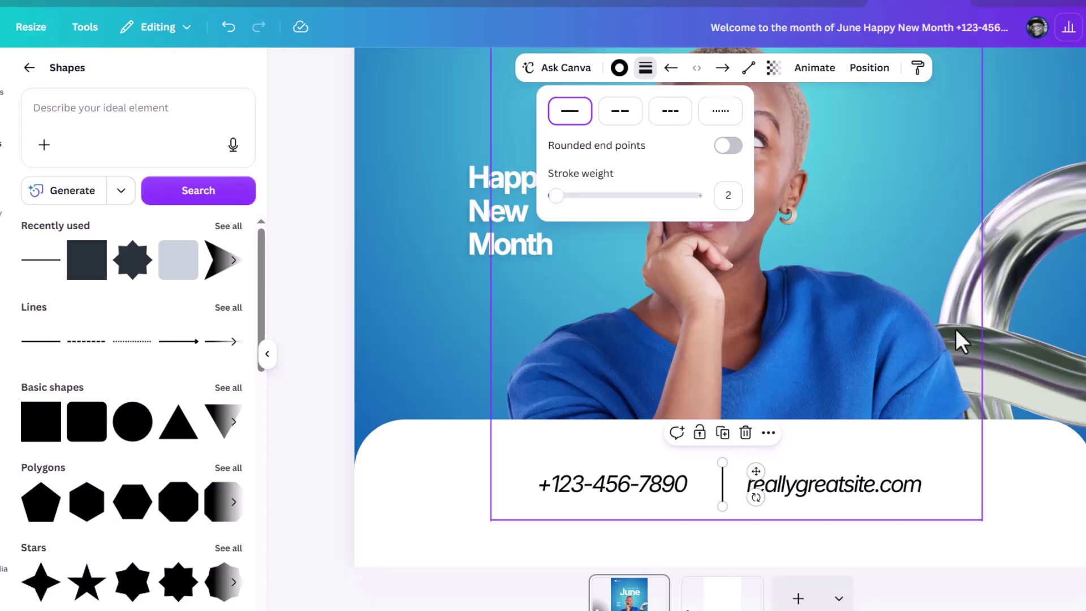
Step: Duplicate the June heading, enlarge the copy to about font size 344 and centre it across the woman's head
scroll(918, 378, down, 3)
scroll(1004, 345, up, 2)
scroll(840, 306, down, 2)
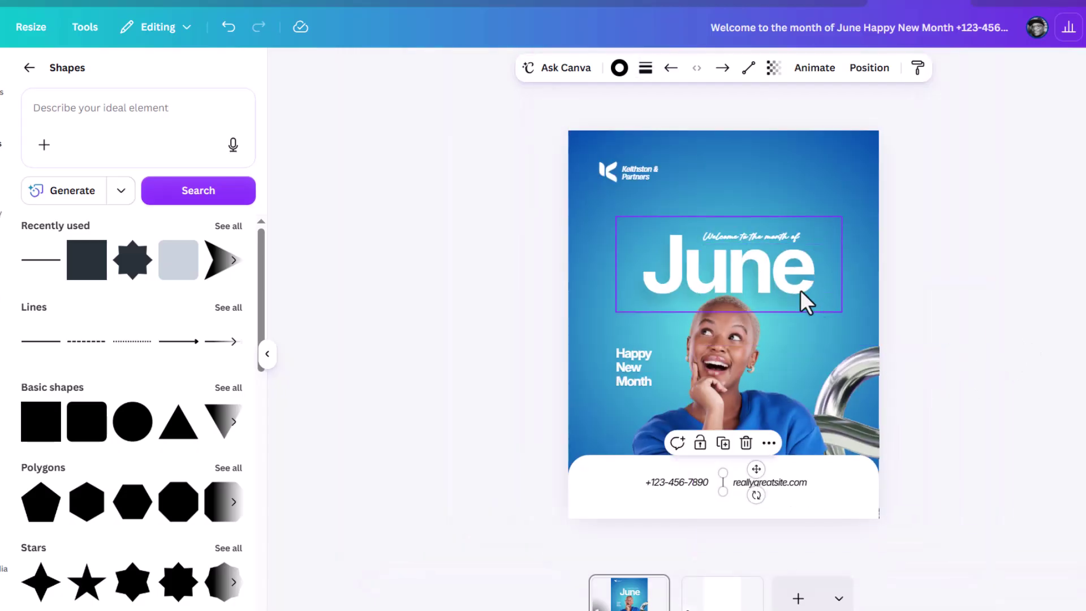
click(759, 275)
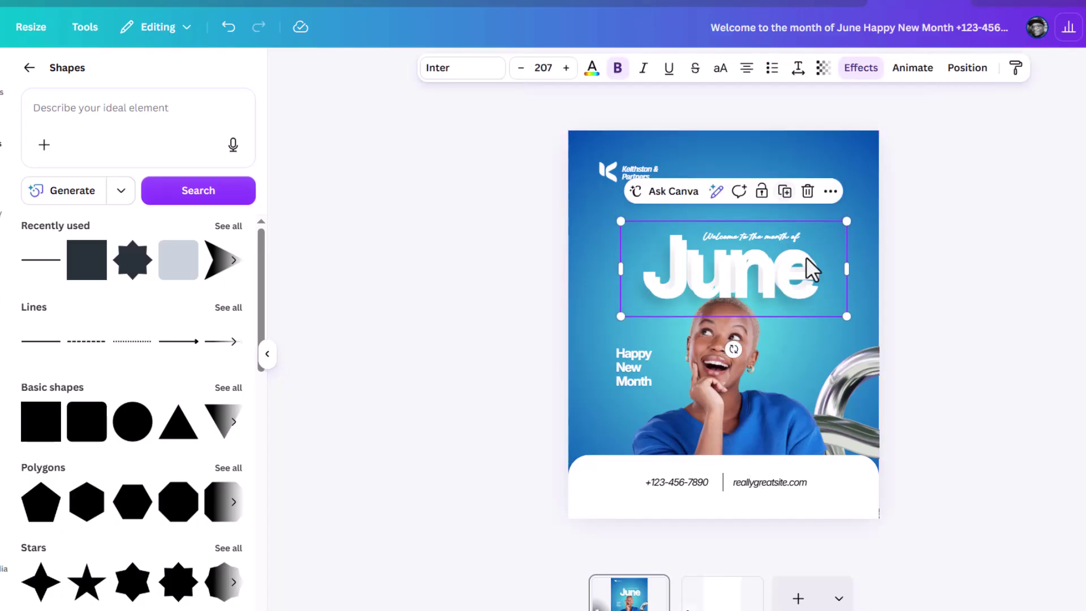
drag(794, 294, 842, 314)
drag(782, 277, 787, 283)
mouse_move(847, 313)
mouse_down()
mouse_move(923, 345)
mouse_move(935, 330)
mouse_move(835, 323)
mouse_up()
drag(837, 329, 838, 335)
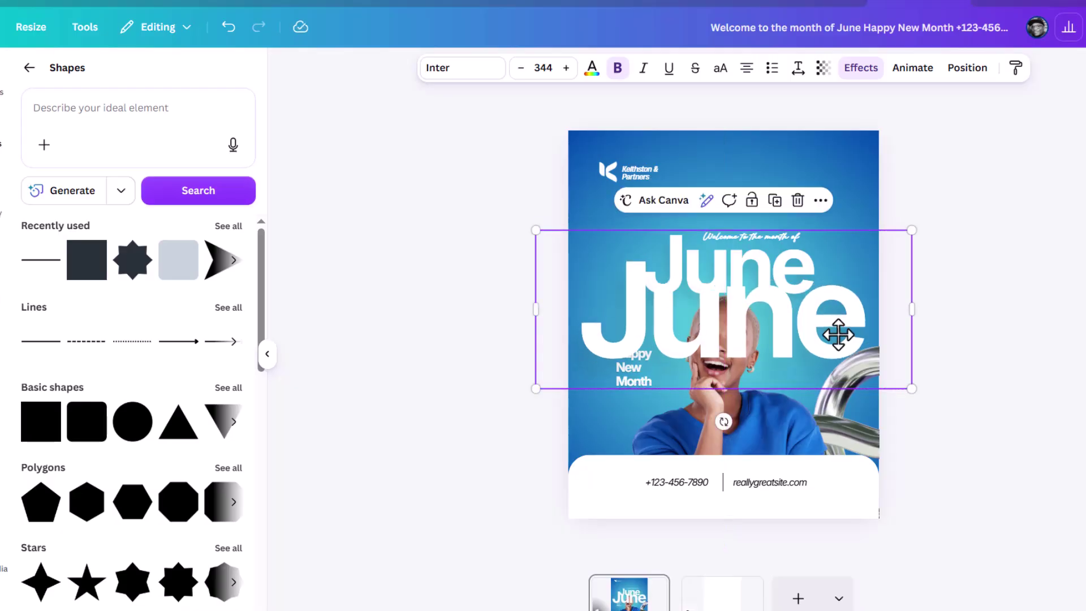
Step: Move the large June copy's layer directly beneath the woman cutout in the layer order
click(965, 69)
click(201, 110)
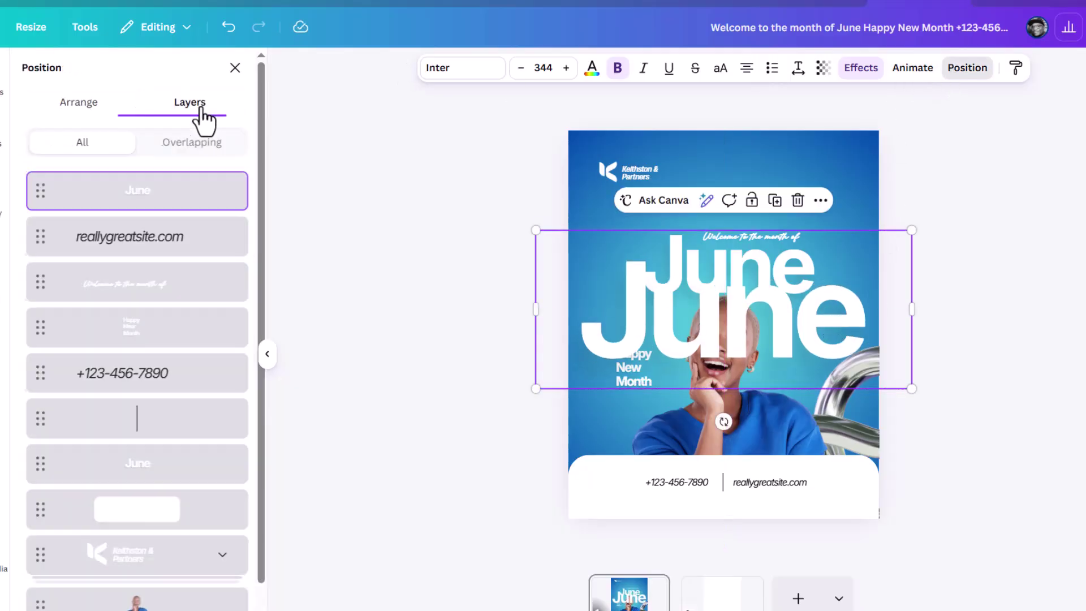
drag(155, 206, 159, 554)
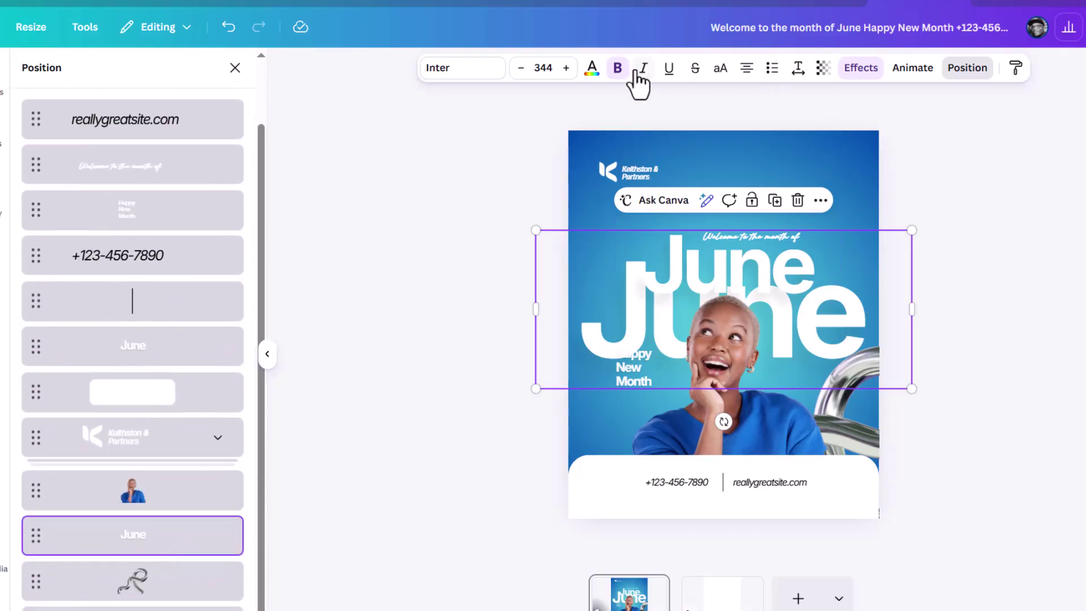
Step: Set the transparency of the large June copy to 16 and deselect it
click(824, 79)
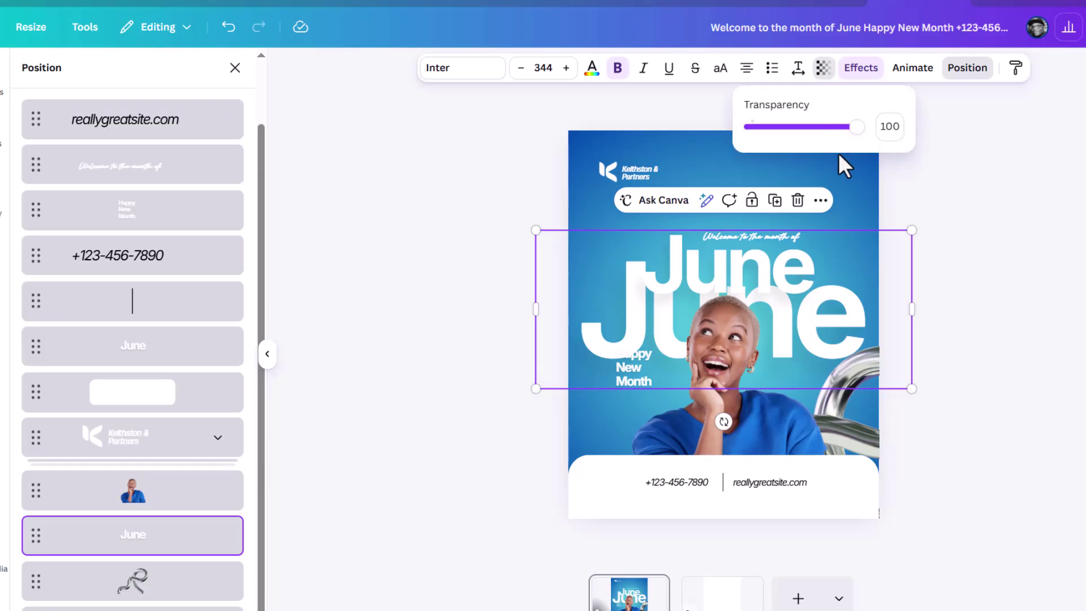
drag(851, 128, 777, 131)
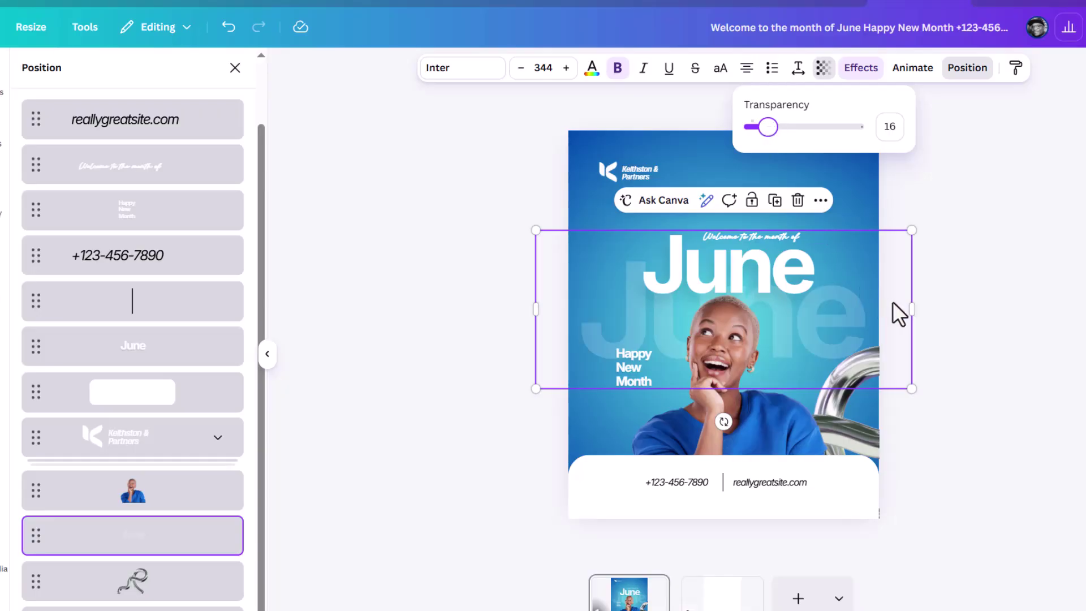
click(848, 180)
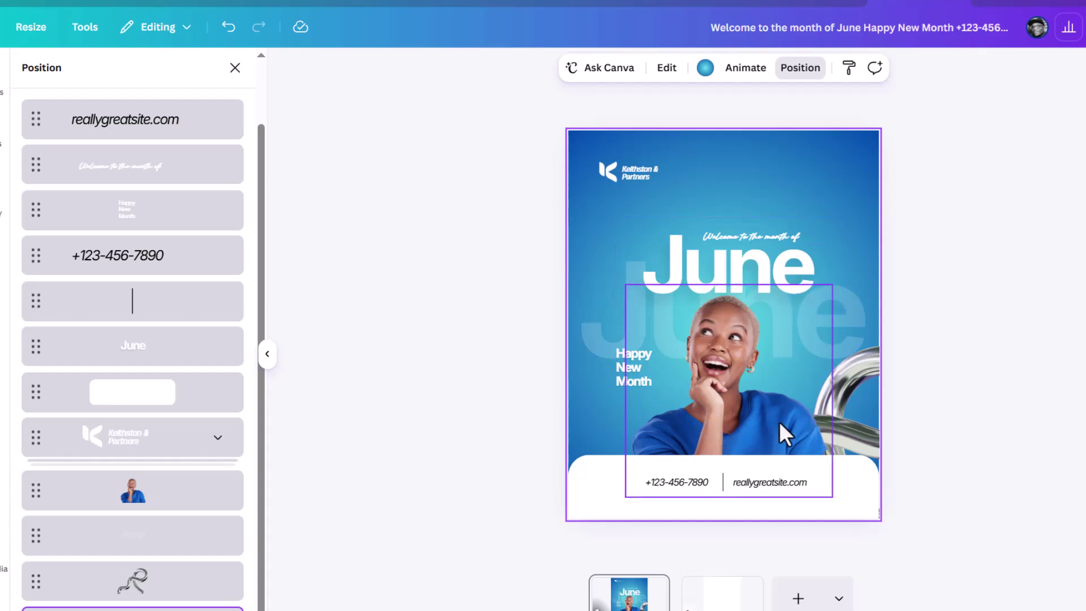
Step: Shift both June texts, the script line, the Happy New Month text, the woman and the chrome shape slightly upward together
drag(911, 351, 585, 396)
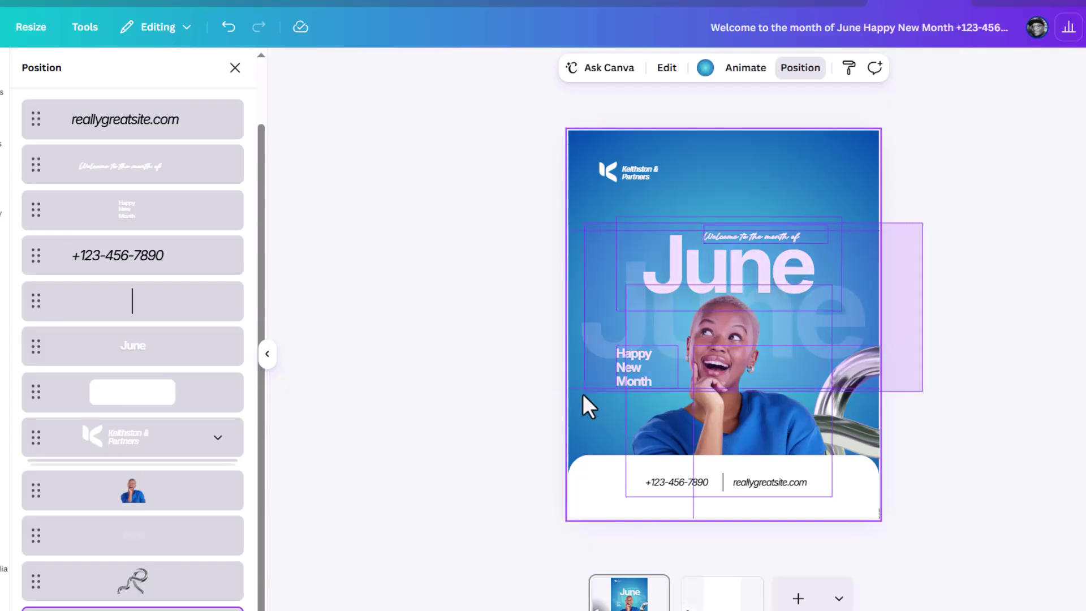
drag(747, 323, 744, 316)
click(1003, 265)
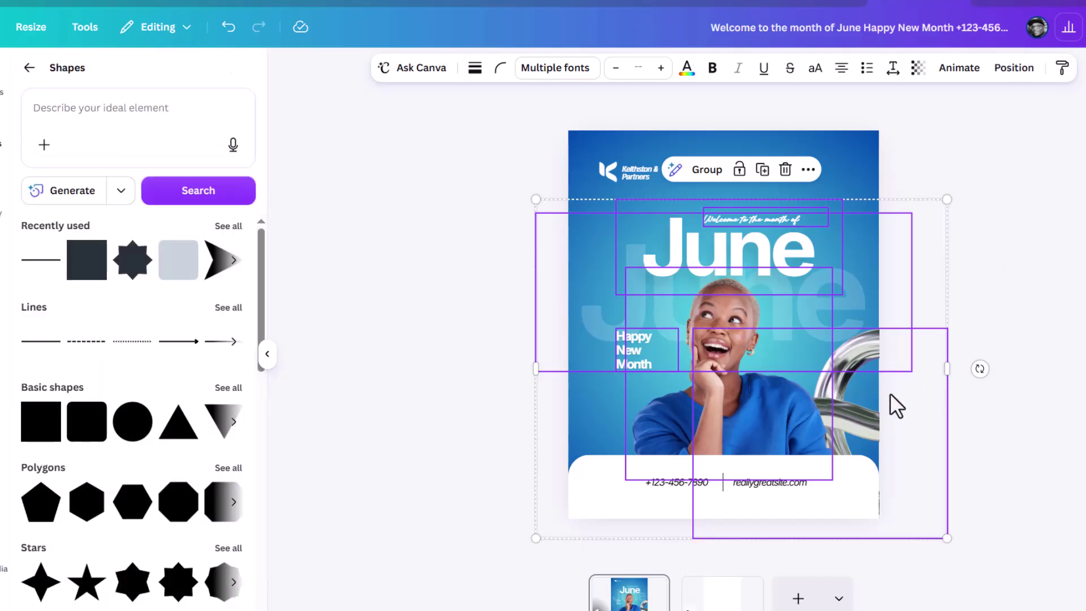
click(1075, 376)
Step: Move the chrome shape slightly down behind the footer band
click(852, 396)
click(860, 422)
drag(860, 422, 857, 438)
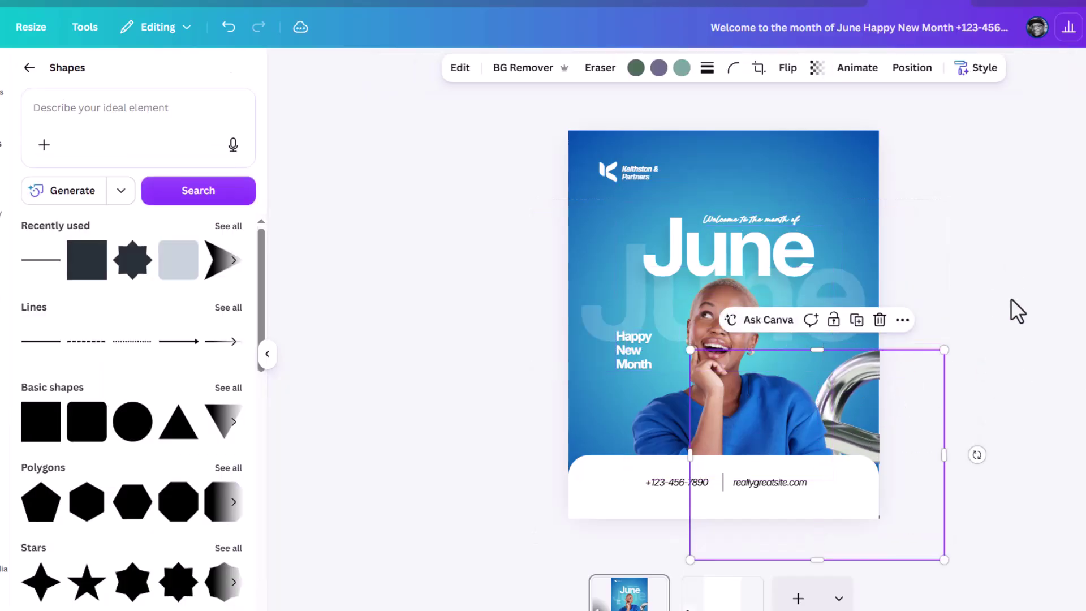
click(979, 279)
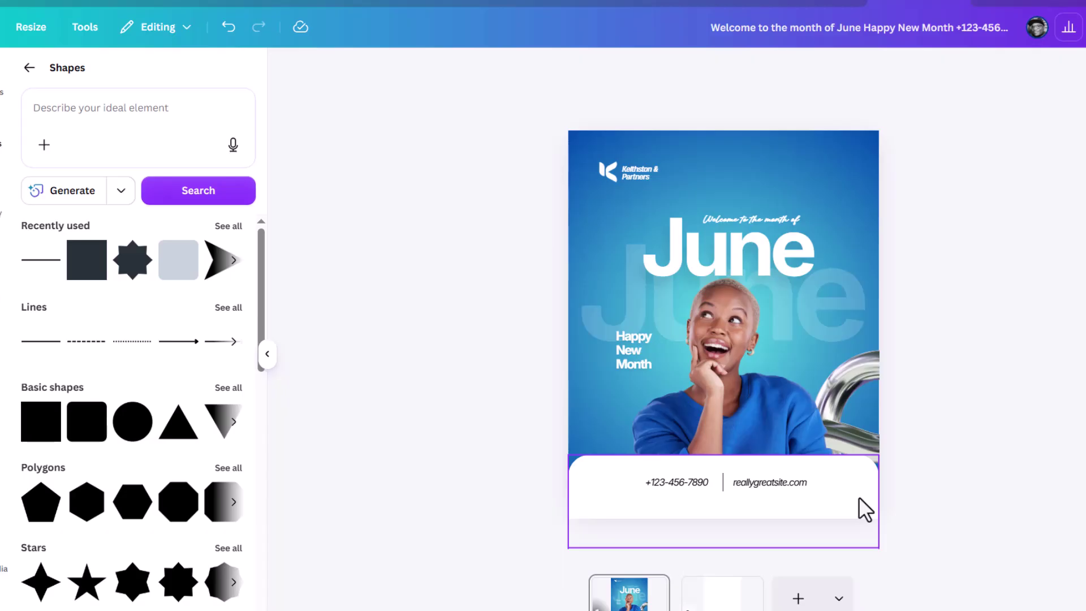
Step: Add a rectangle over the woman, reduce it to about 324 by 99 and round its corners
key(r)
key(ctrl+plus)
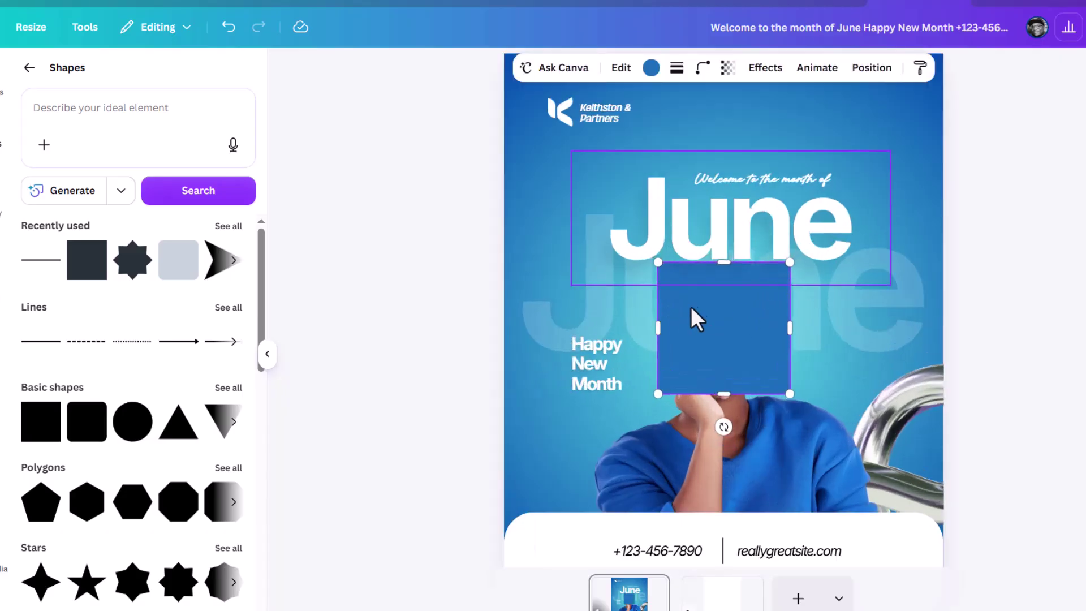
drag(723, 260, 722, 346)
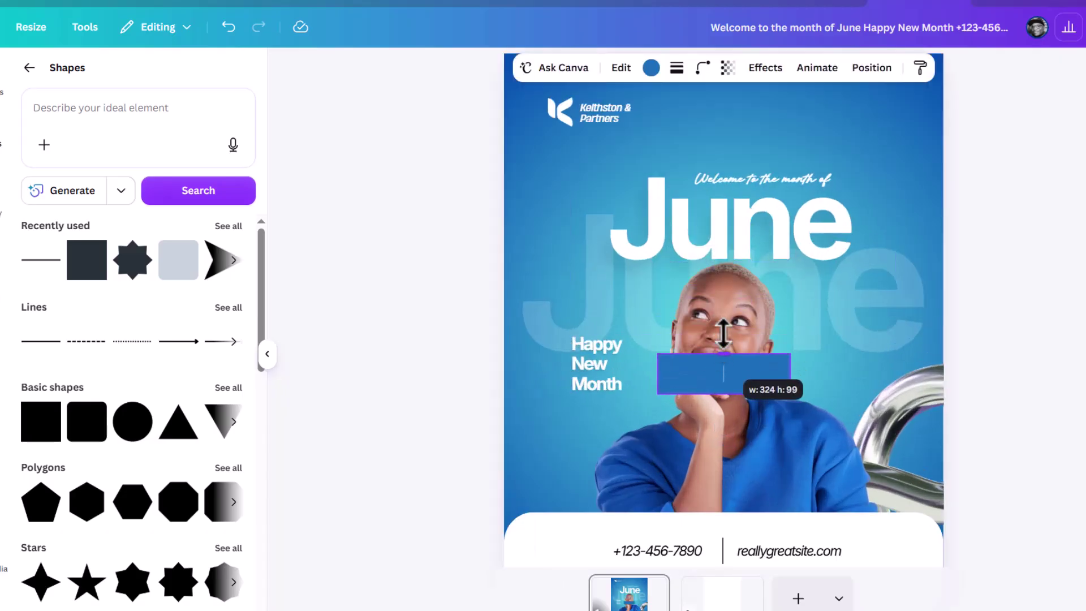
click(703, 68)
drag(630, 127, 660, 126)
Step: Fill the rounded rectangle with the default 90° linear gradient from #5de0e6 to #004aad
click(651, 69)
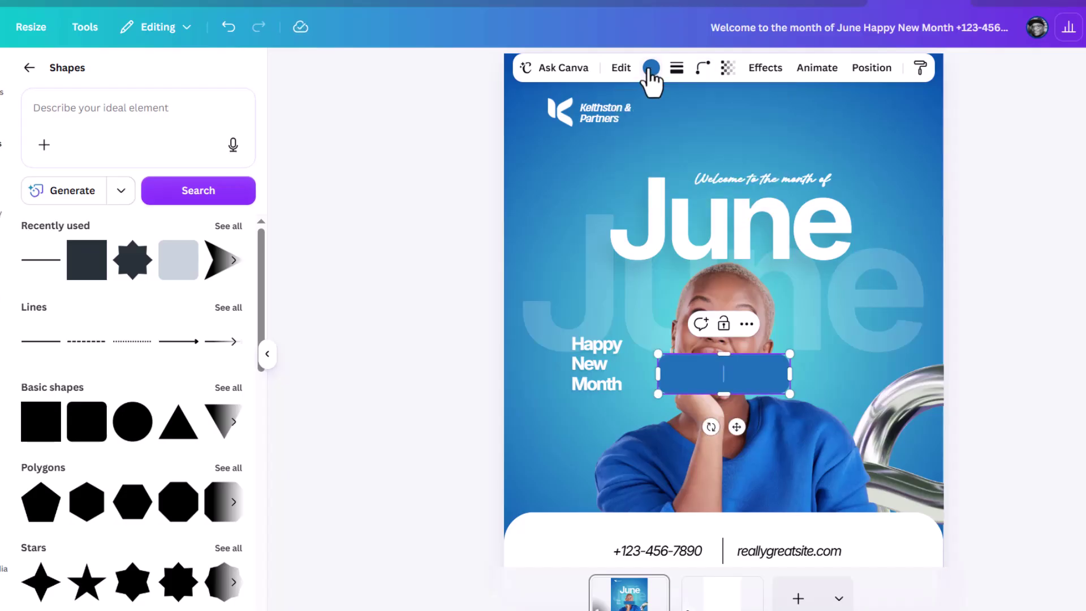
scroll(147, 396, down, 2)
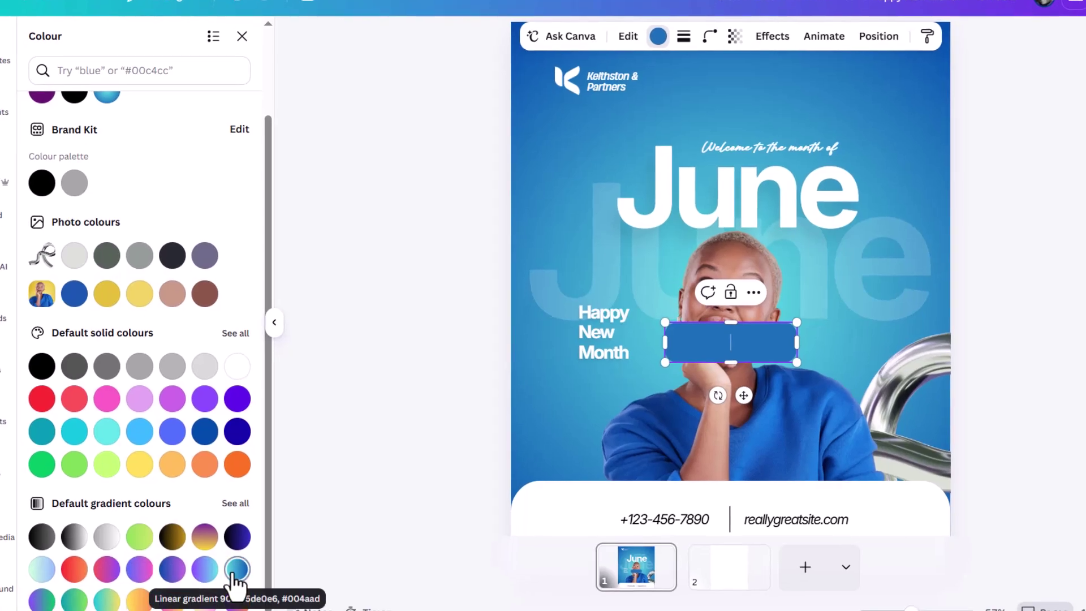
click(238, 570)
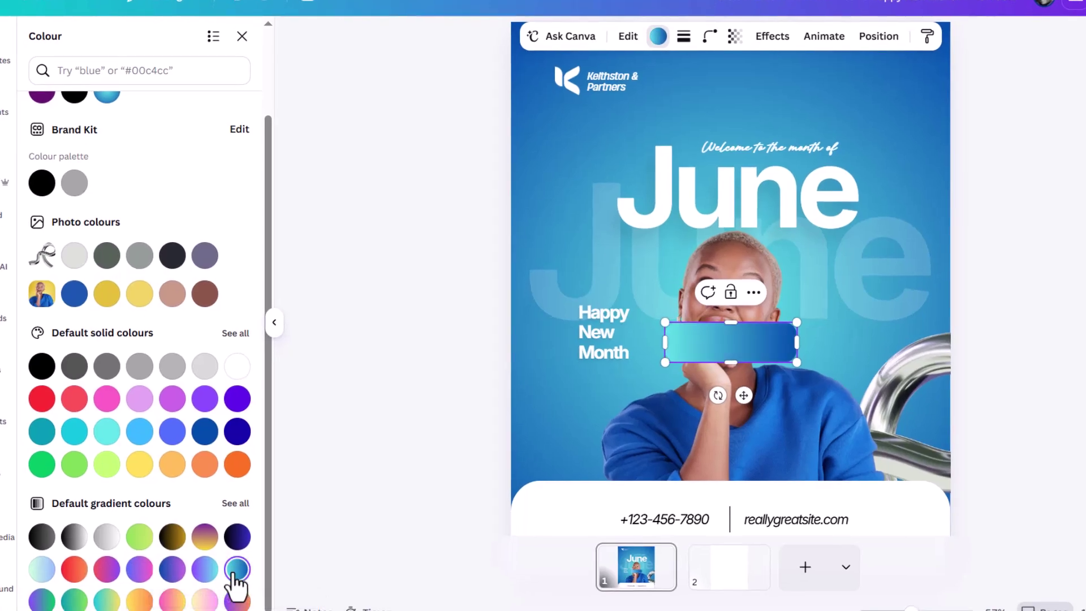
Step: Give the gradient rounded rectangle a solid border with a stroke weight of 2
click(685, 37)
click(656, 82)
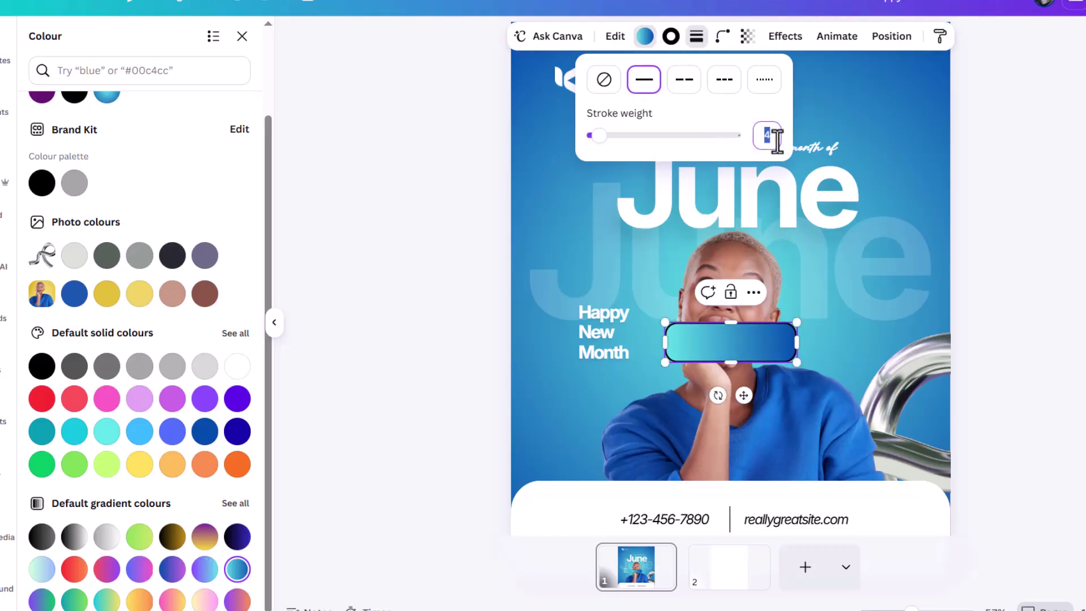
key(Return)
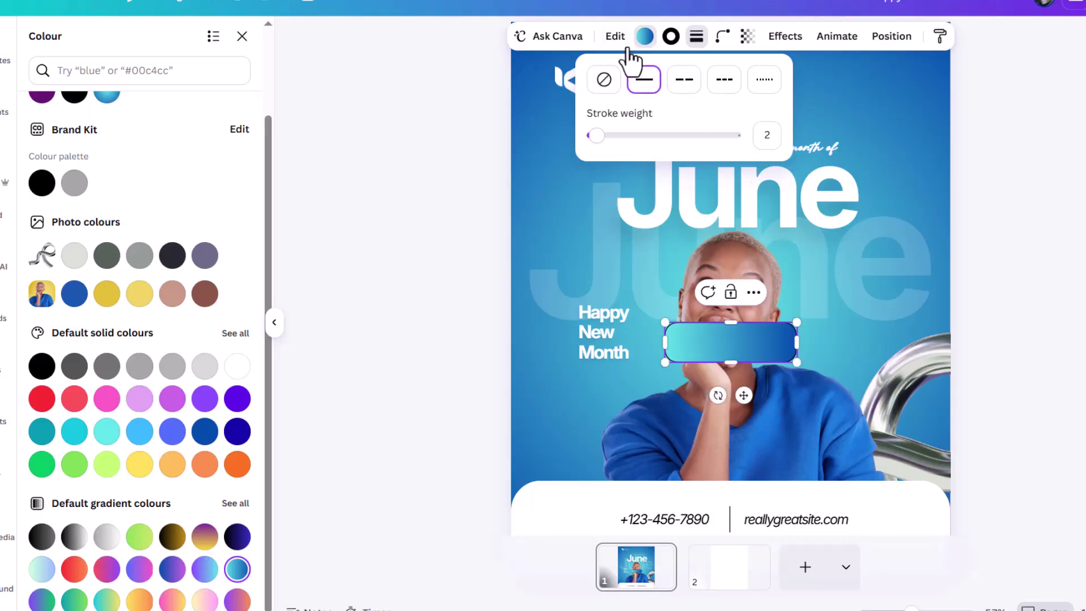
Step: Apply the design's linear turquoise-to-blue gradient to the rectangle's border and change its dark blue stop to #FFFFFF
click(673, 40)
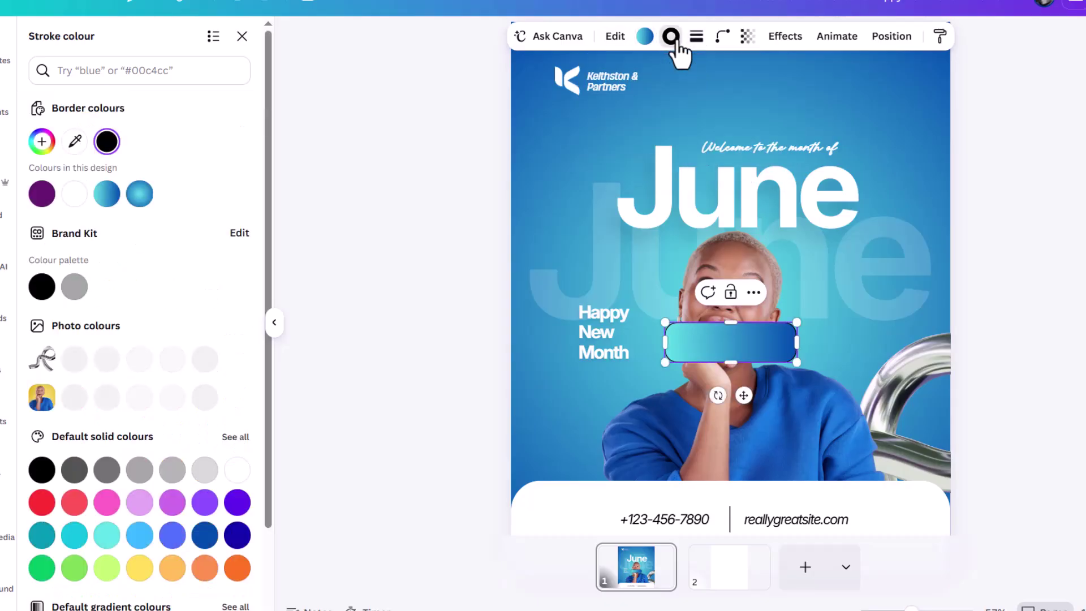
click(108, 194)
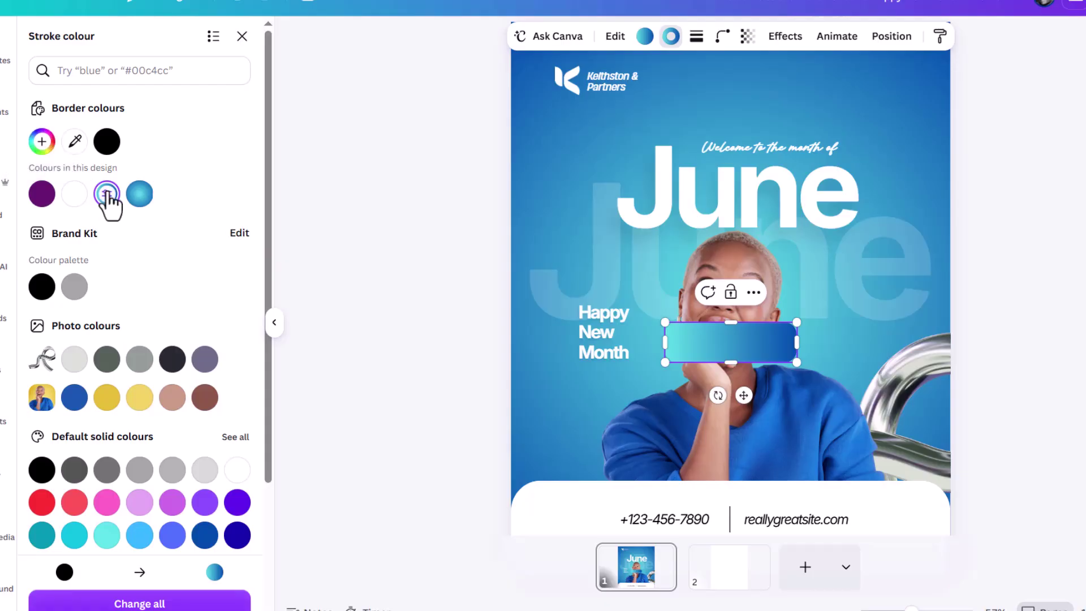
click(107, 195)
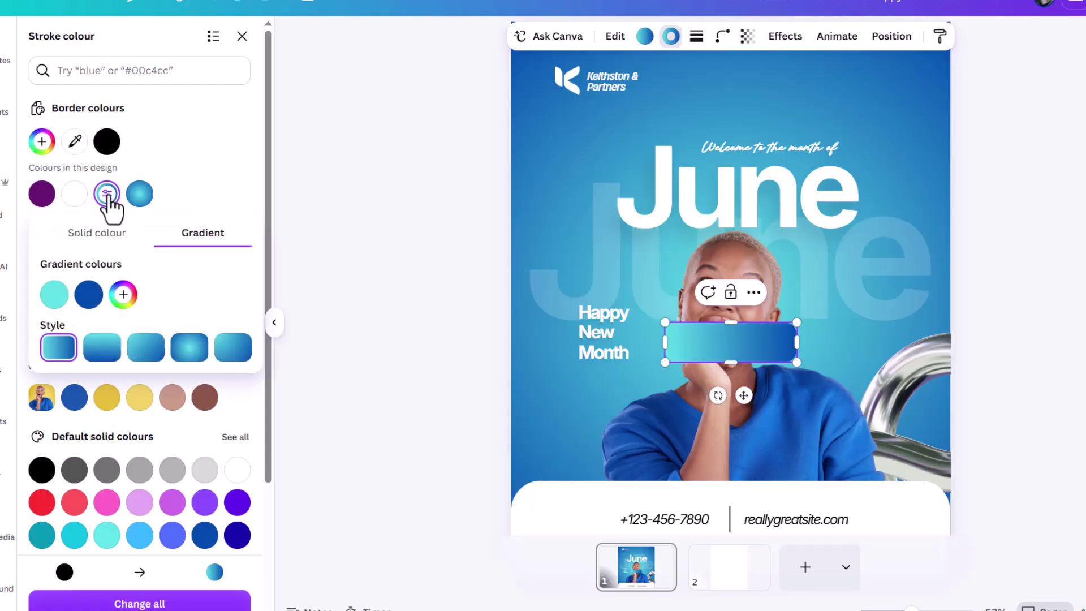
click(89, 295)
drag(126, 375, 35, 308)
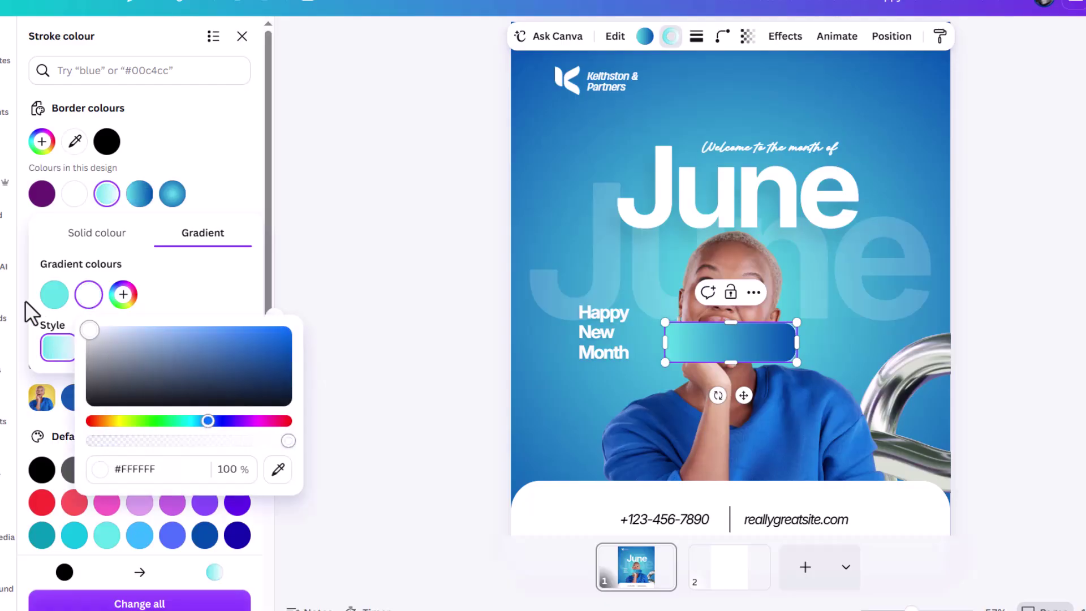
click(164, 276)
click(980, 309)
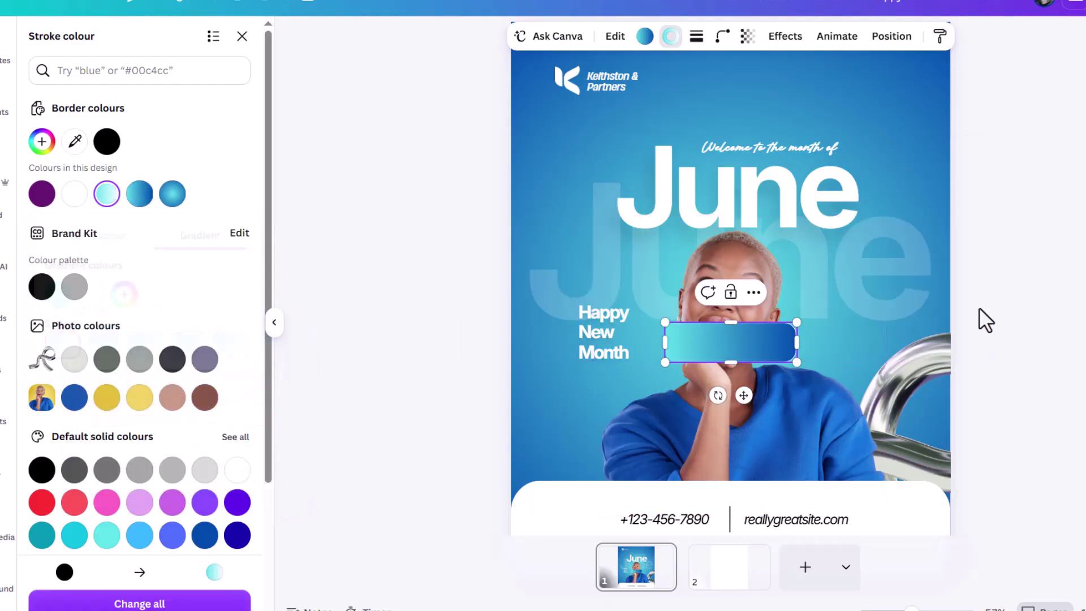
click(1059, 339)
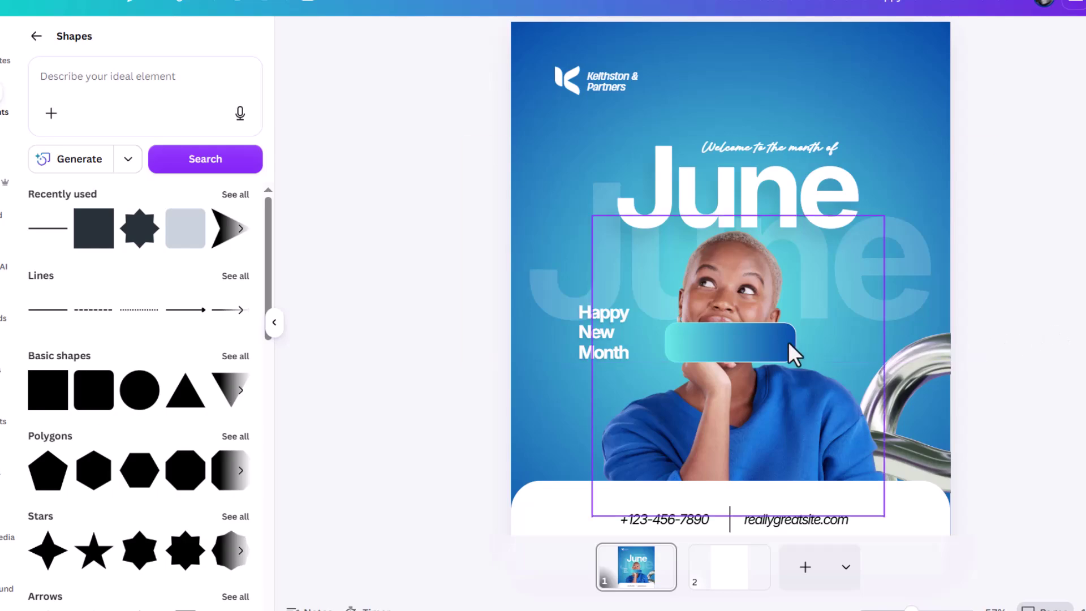
Step: Set the rectangle's corner rounding to 100 and place it, slightly reduced, beside the woman's face above the chrome shape
click(754, 349)
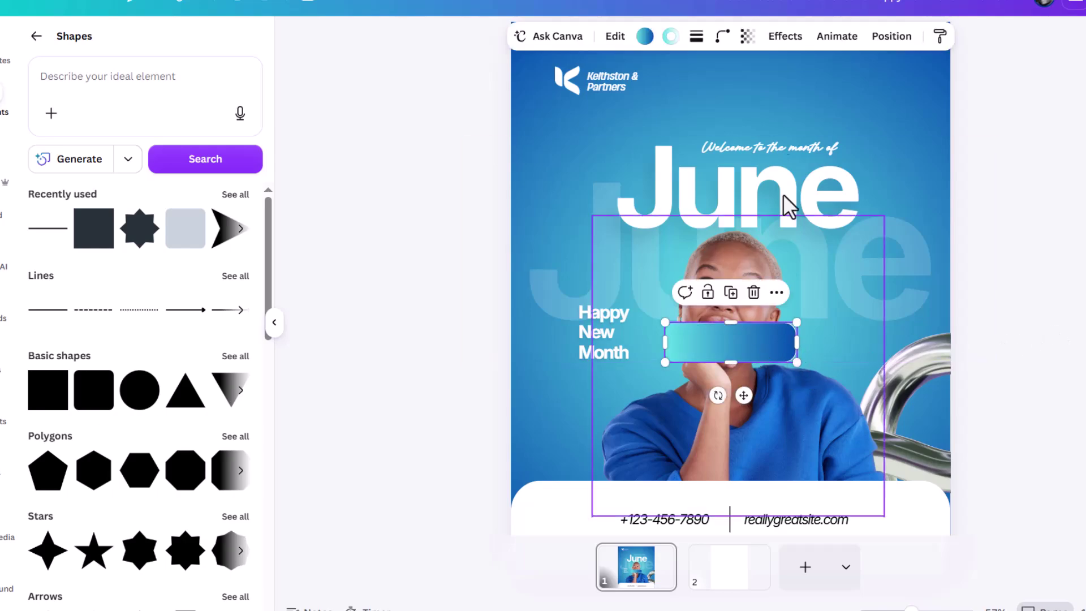
click(722, 39)
drag(676, 95, 874, 135)
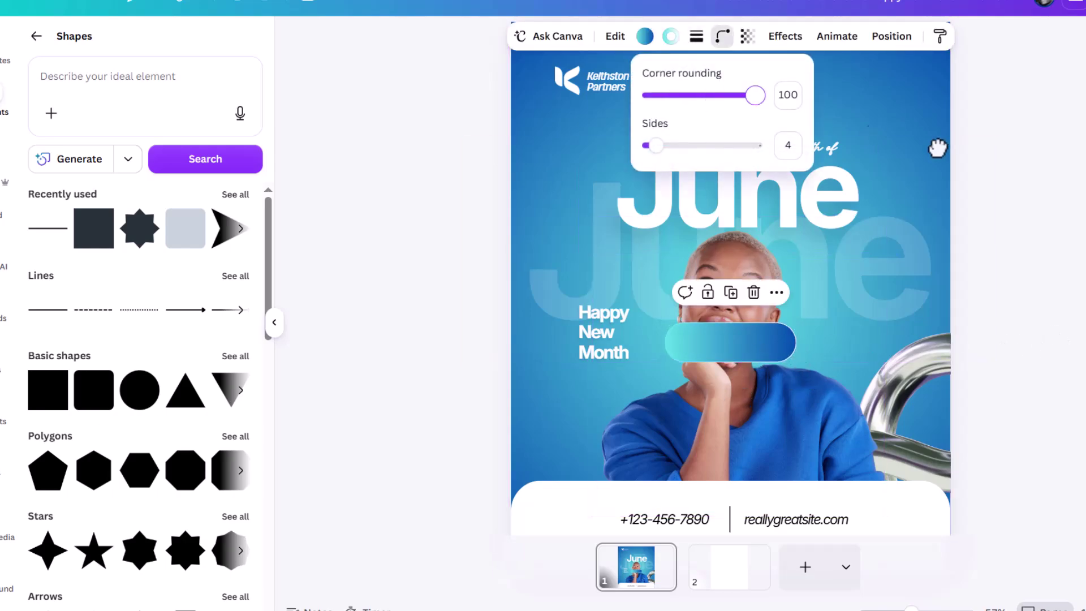
drag(799, 364, 791, 364)
drag(735, 339, 859, 326)
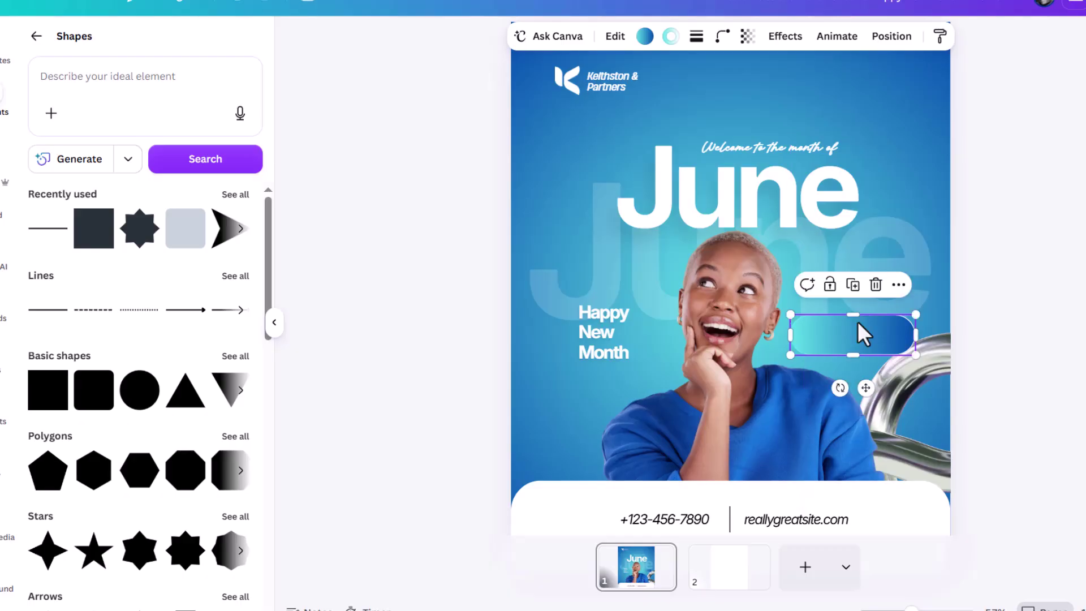
Step: Duplicate the footer website text onto the gradient pill and replace its wording with "kEEP MOVING"
click(860, 523)
click(853, 482)
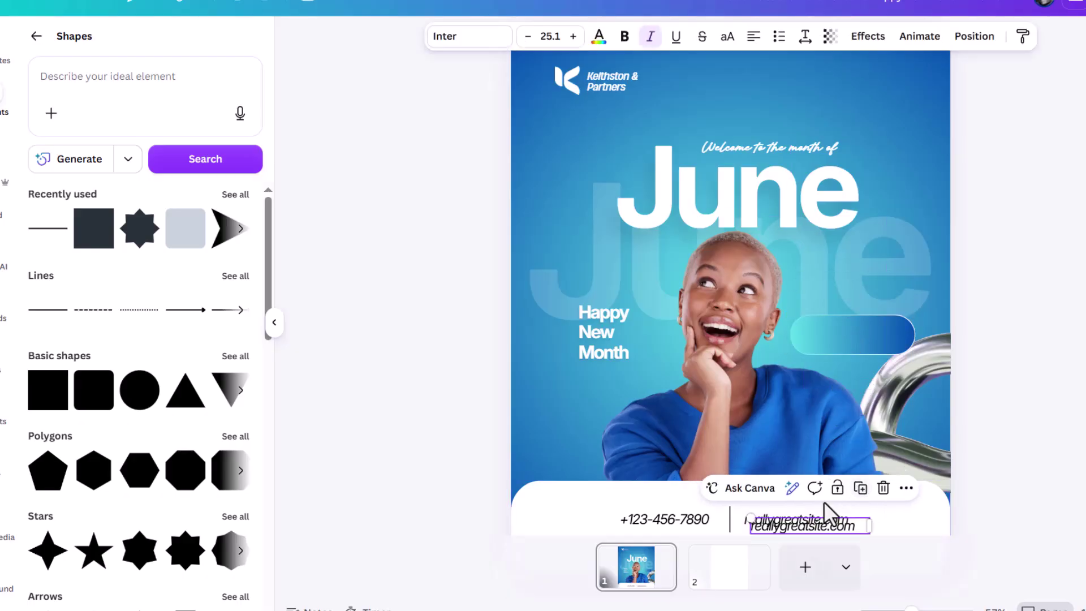
drag(824, 526, 861, 341)
double_click(860, 339)
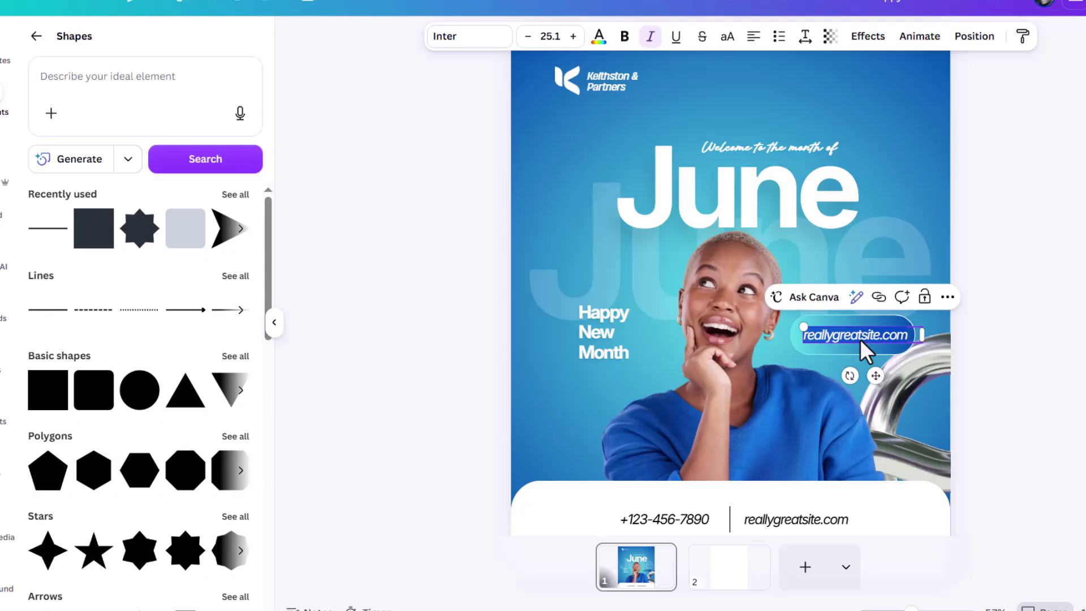
text(KEEP MOVING)
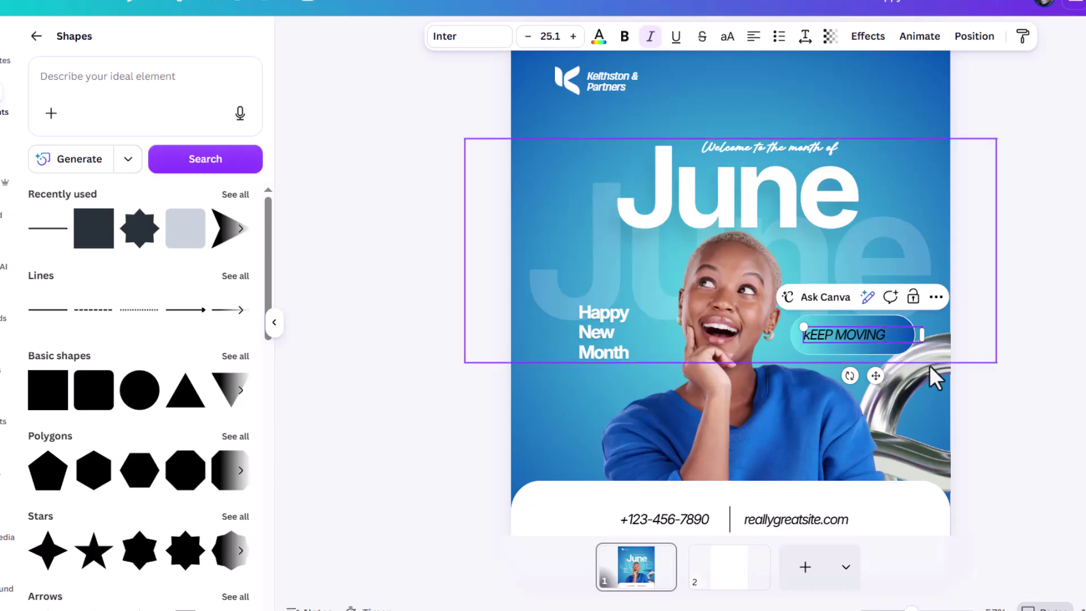
Step: Scale the pill's text down to font size 20.4
scroll(929, 365, up, 5)
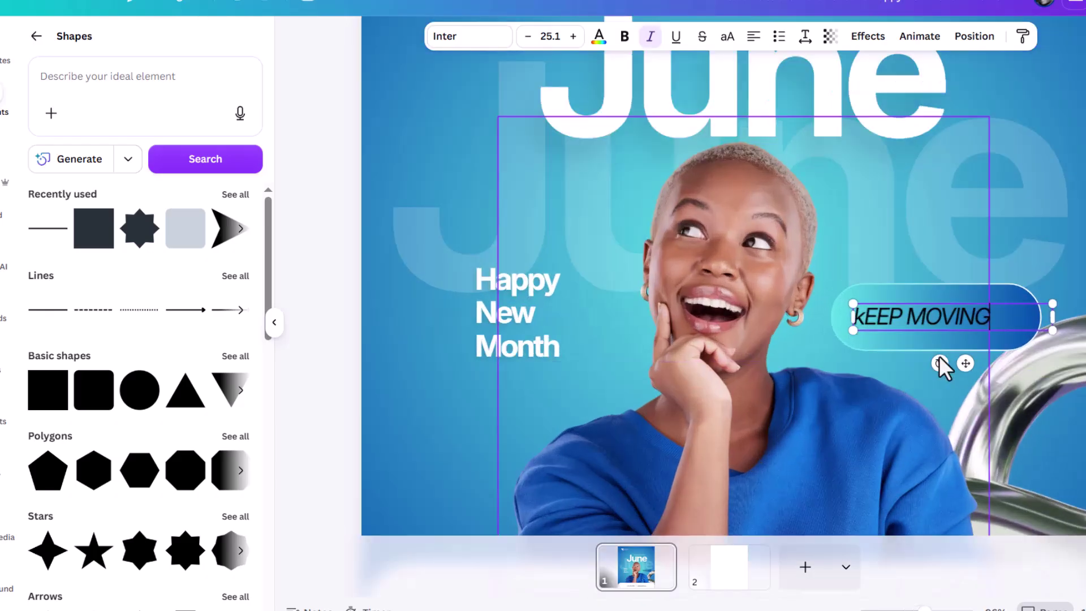
drag(849, 271, 890, 274)
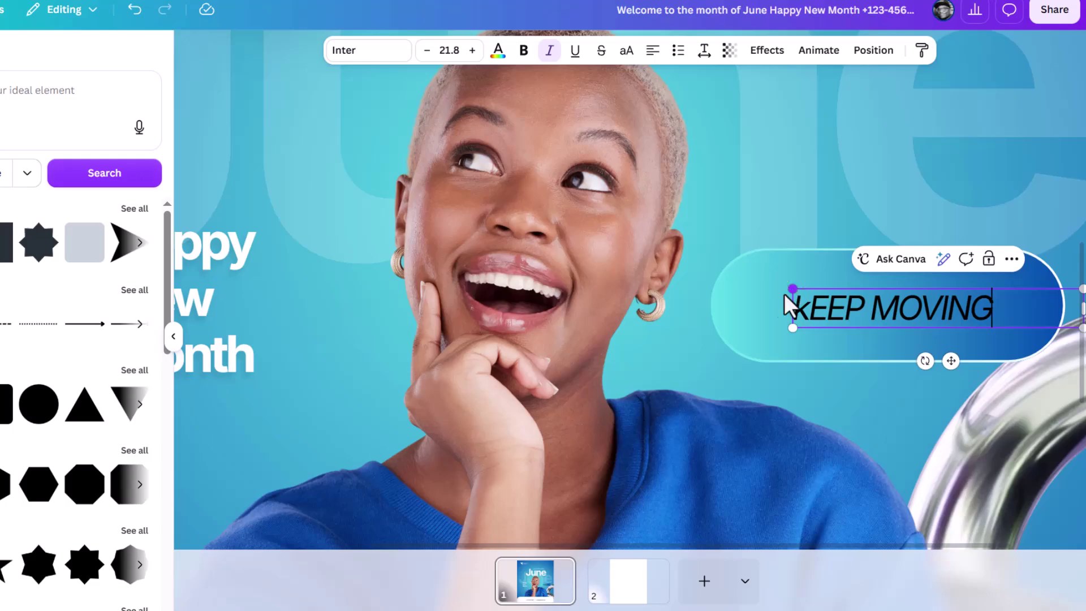
scroll(682, 298, down, 3)
scroll(681, 301, up, 3)
scroll(679, 299, down, 2)
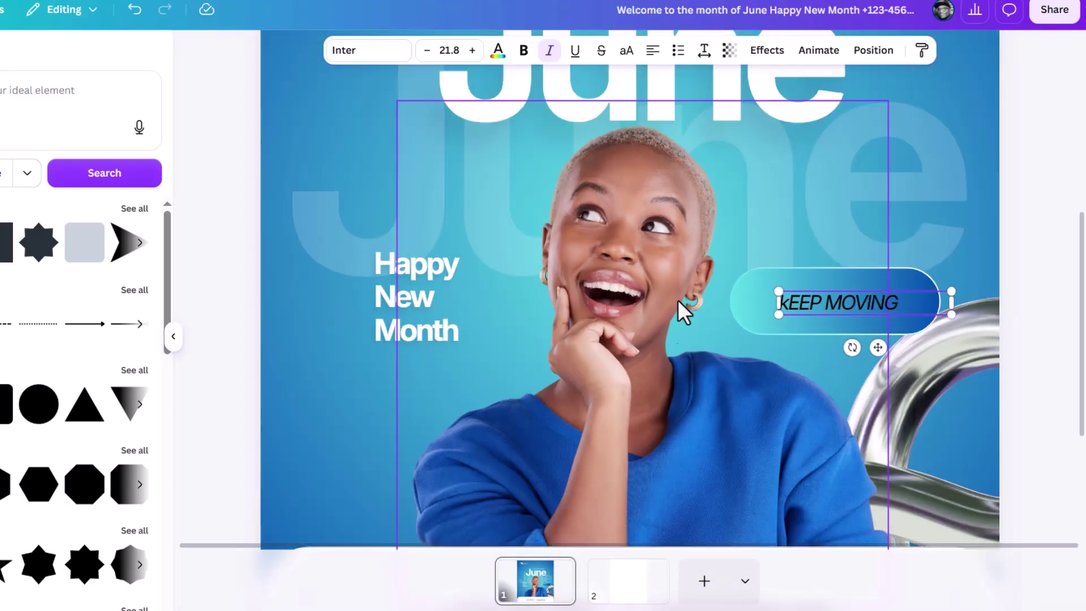
scroll(677, 305, up, 2)
scroll(673, 307, down, 3)
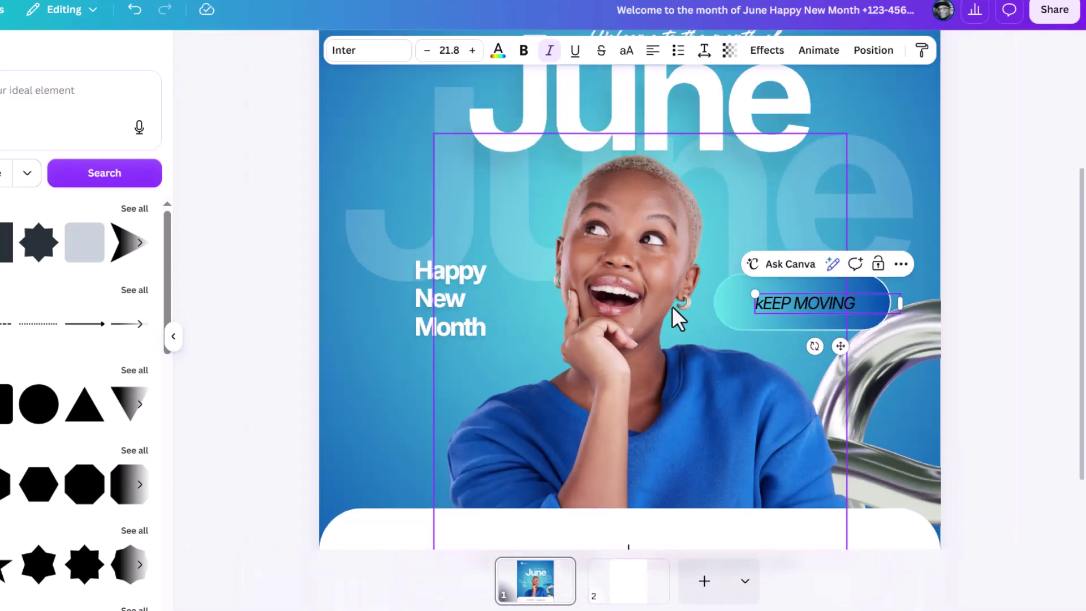
scroll(677, 303, down, 4)
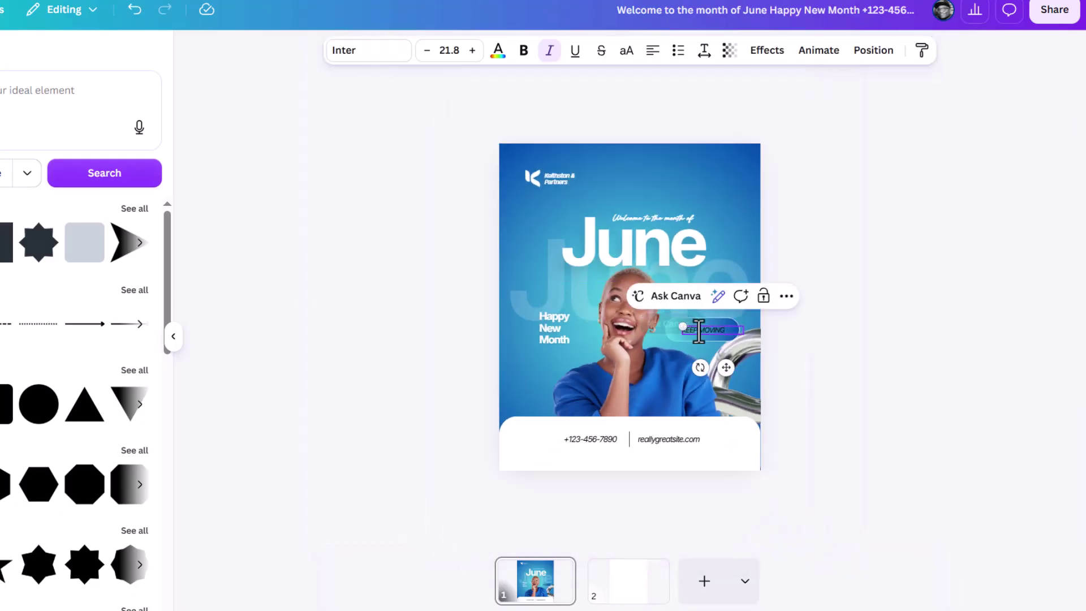
scroll(699, 330, up, 5)
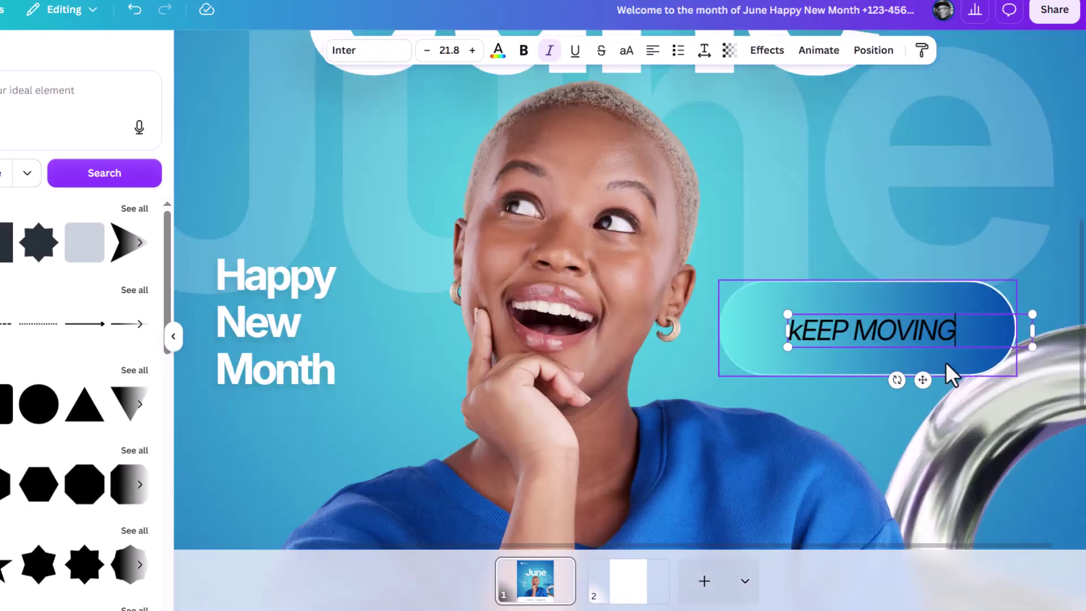
drag(1031, 343, 1015, 341)
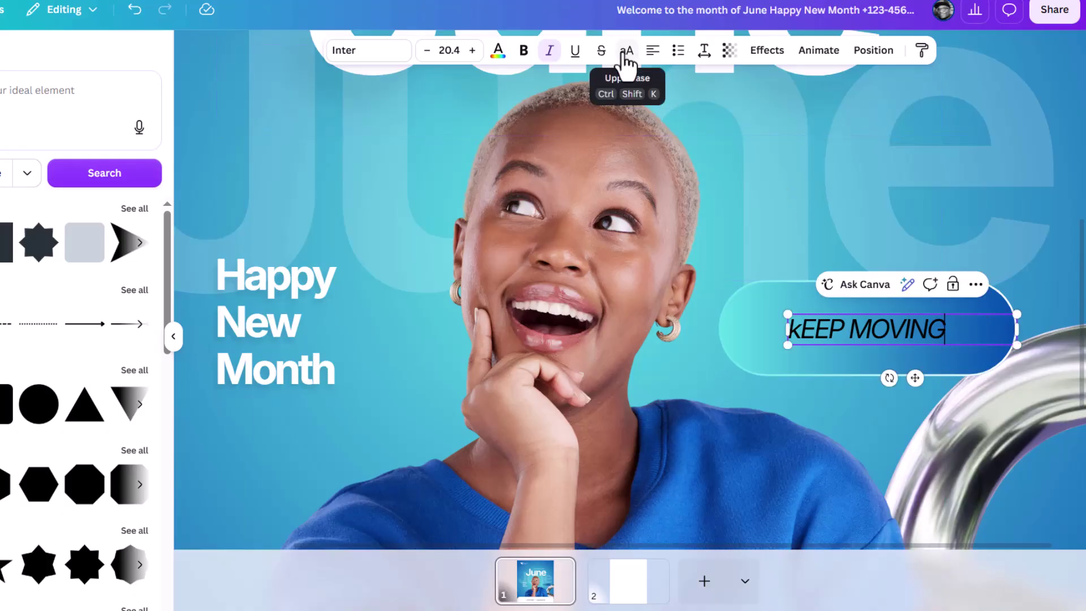
Step: Retype the pill's text as "Keep Moving" and centre-align it
key(ctrl+a)
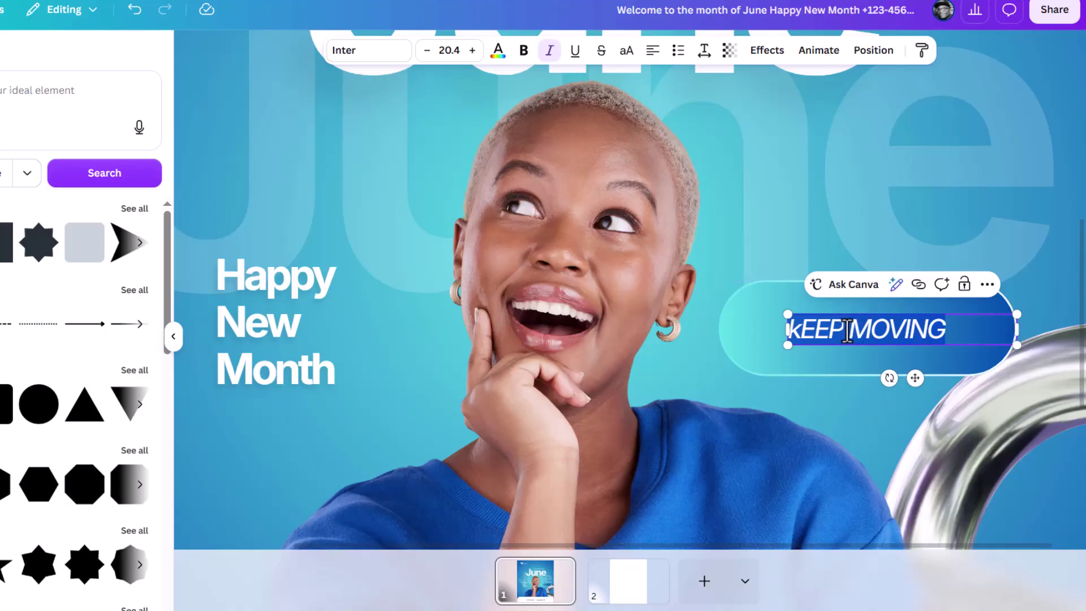
text(Keep Moving)
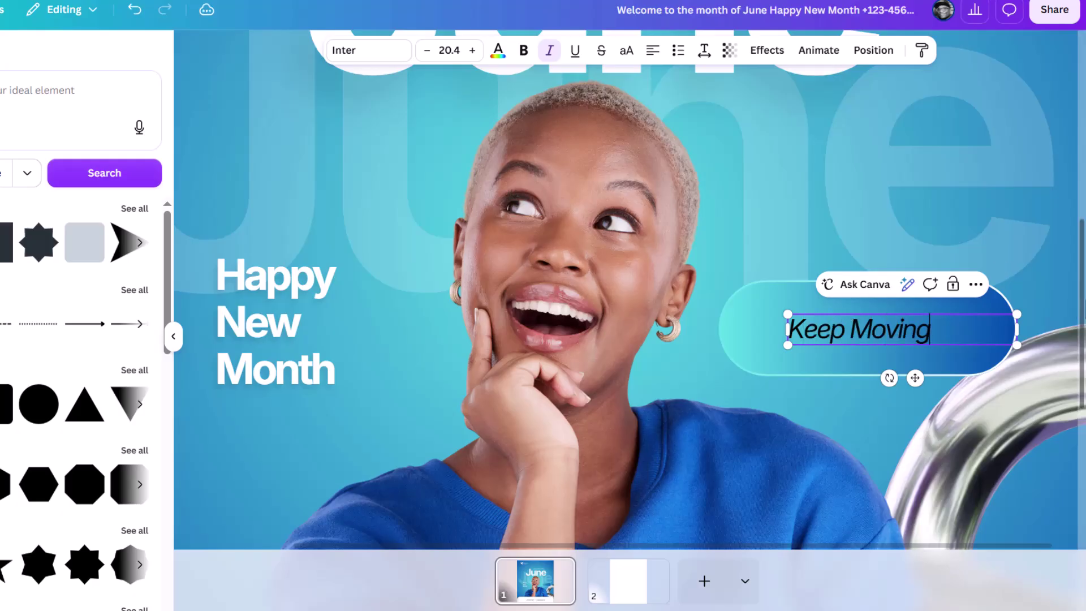
click(652, 52)
click(984, 269)
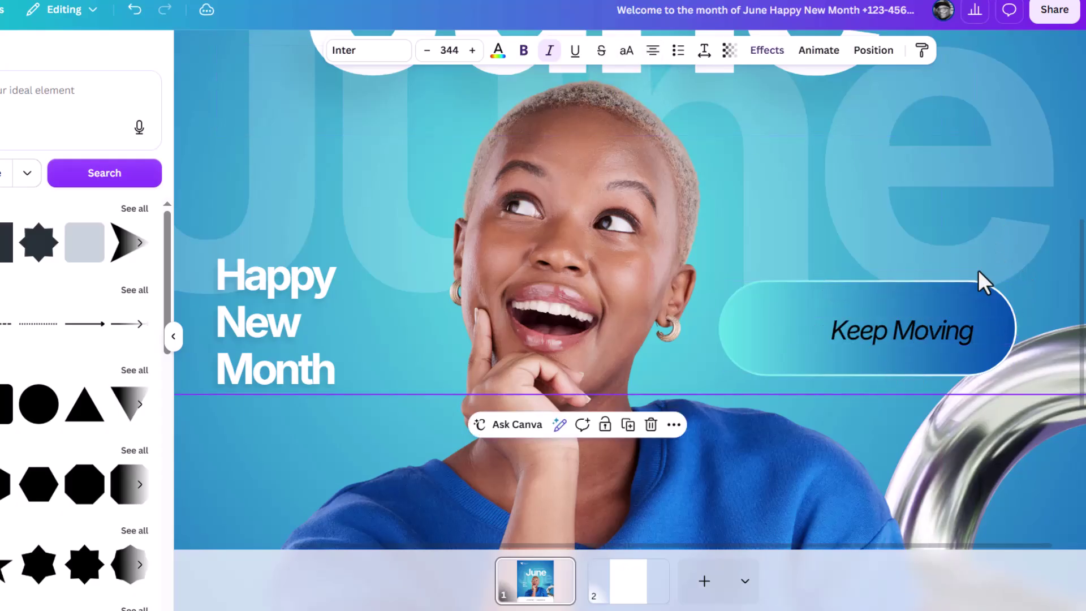
Step: Centre the Keep Moving text on the gradient pill and colour it white
drag(940, 330, 901, 328)
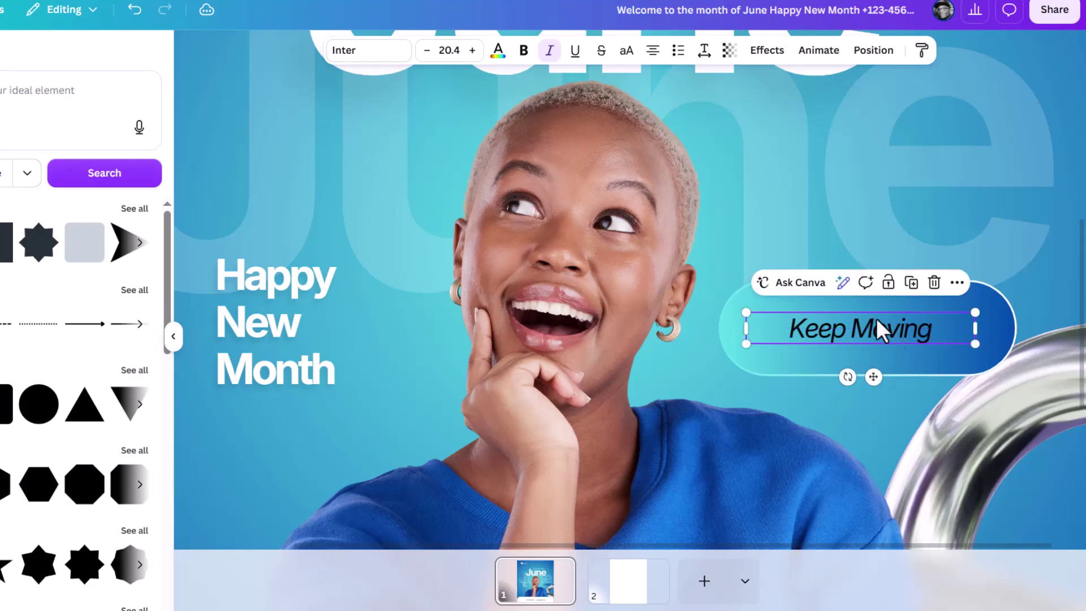
shift+click(752, 292)
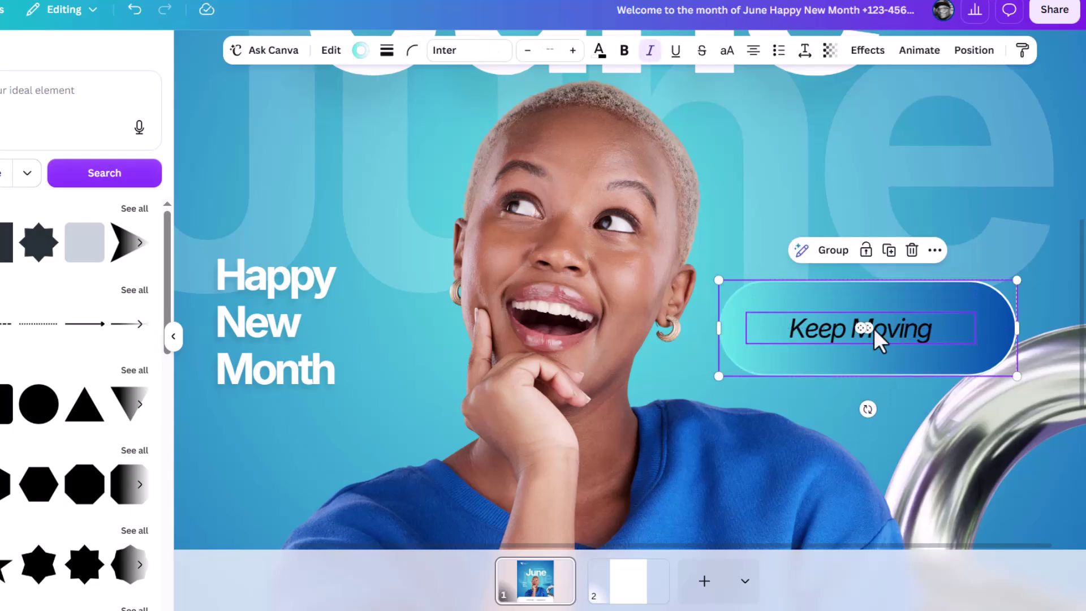
click(897, 328)
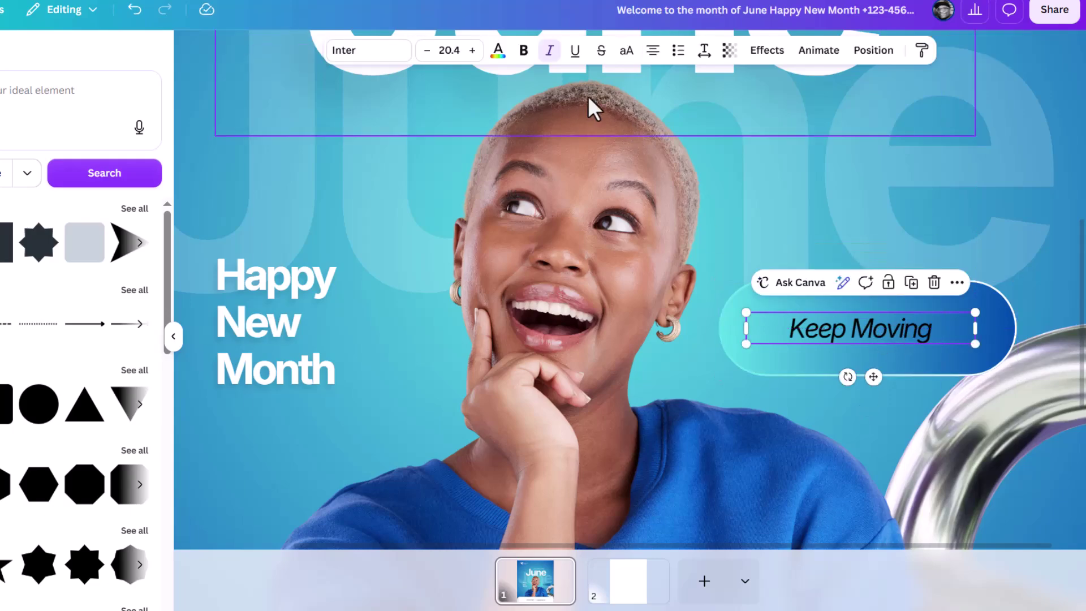
click(498, 52)
click(9, 156)
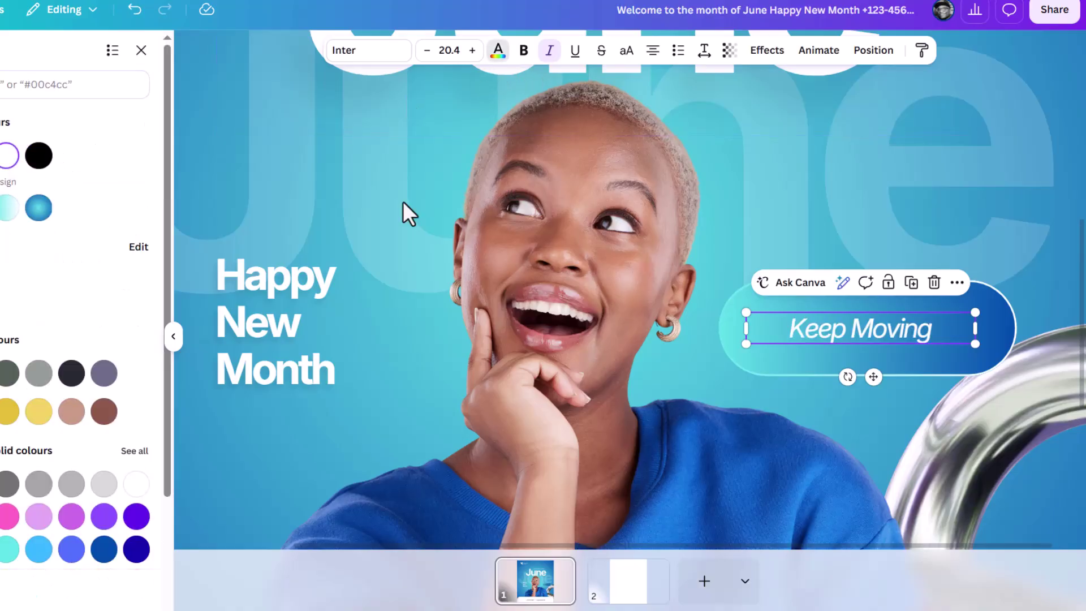
Step: Scale the pill and its Keep Moving text down together and shift them slightly up and right
shift+click(1003, 300)
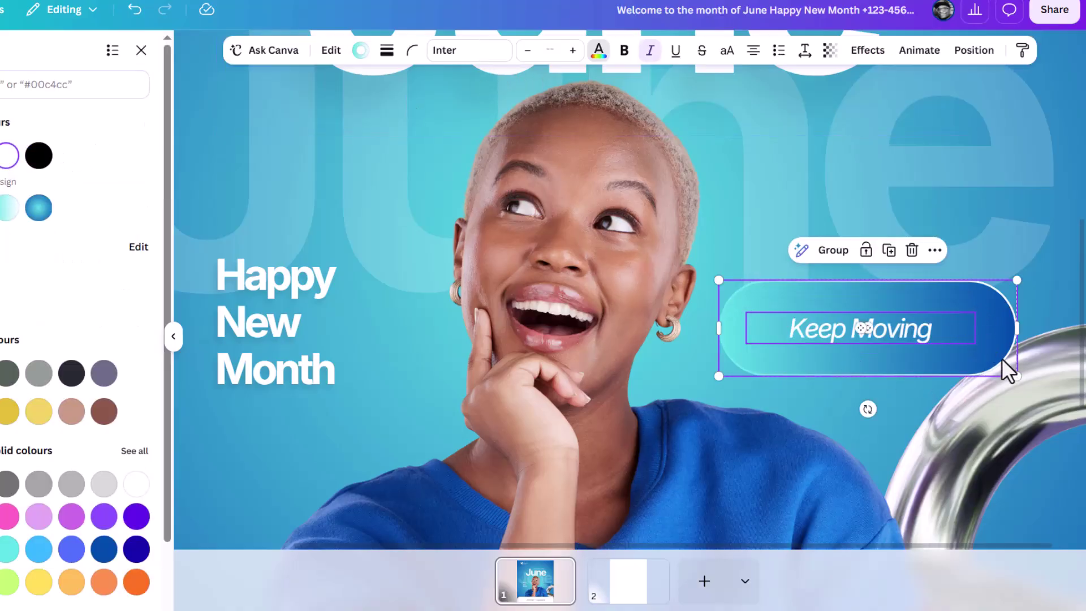
drag(1011, 377, 978, 363)
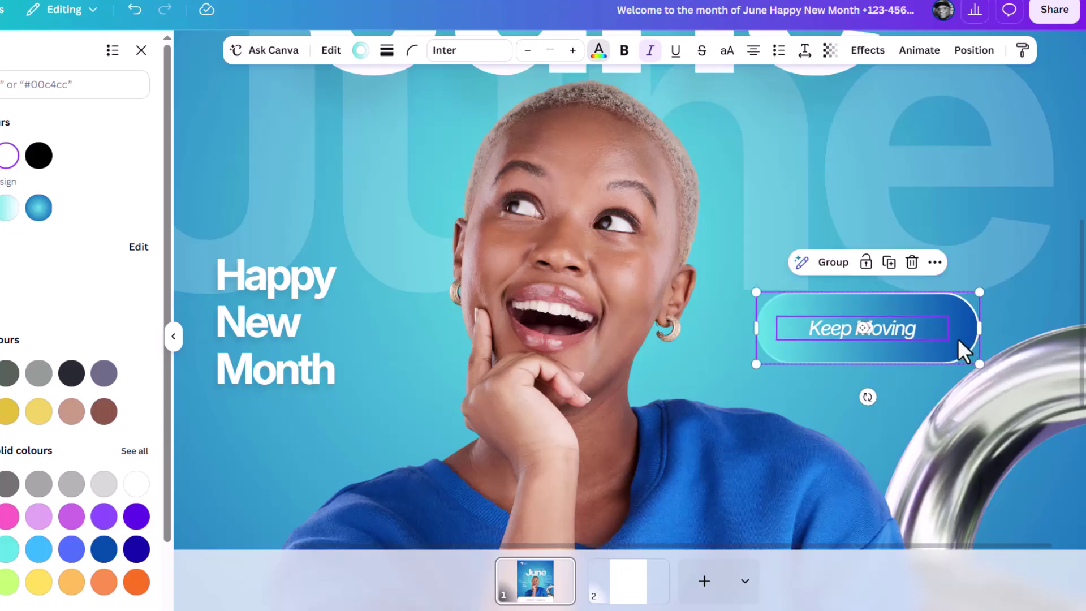
drag(943, 305, 959, 275)
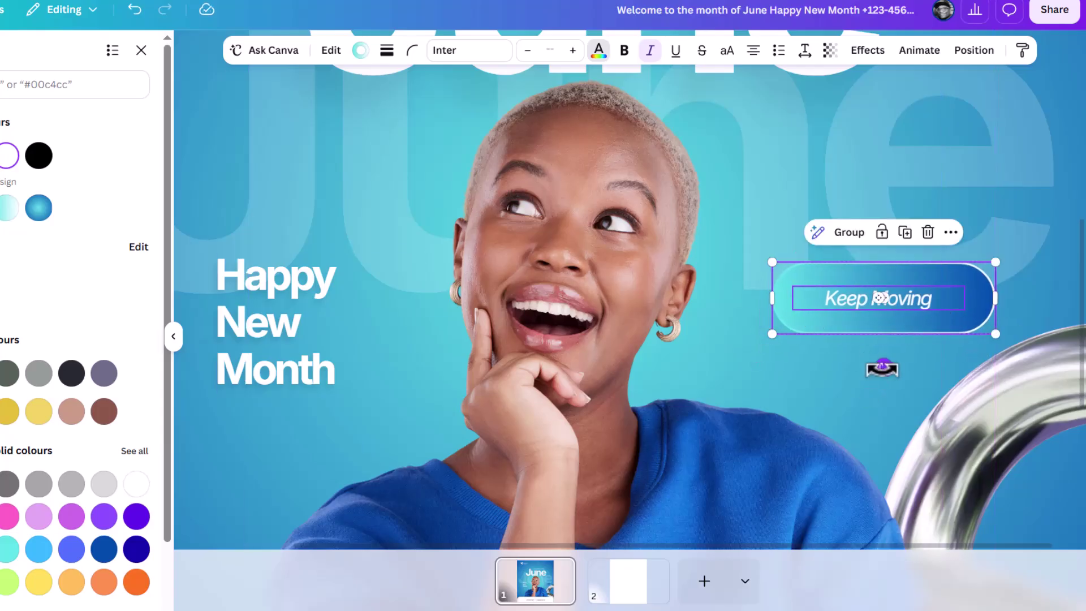
Step: Tilt the pill and its text slightly counter-clockwise and reduce them further, placing them above the chrome shape
drag(884, 369, 884, 368)
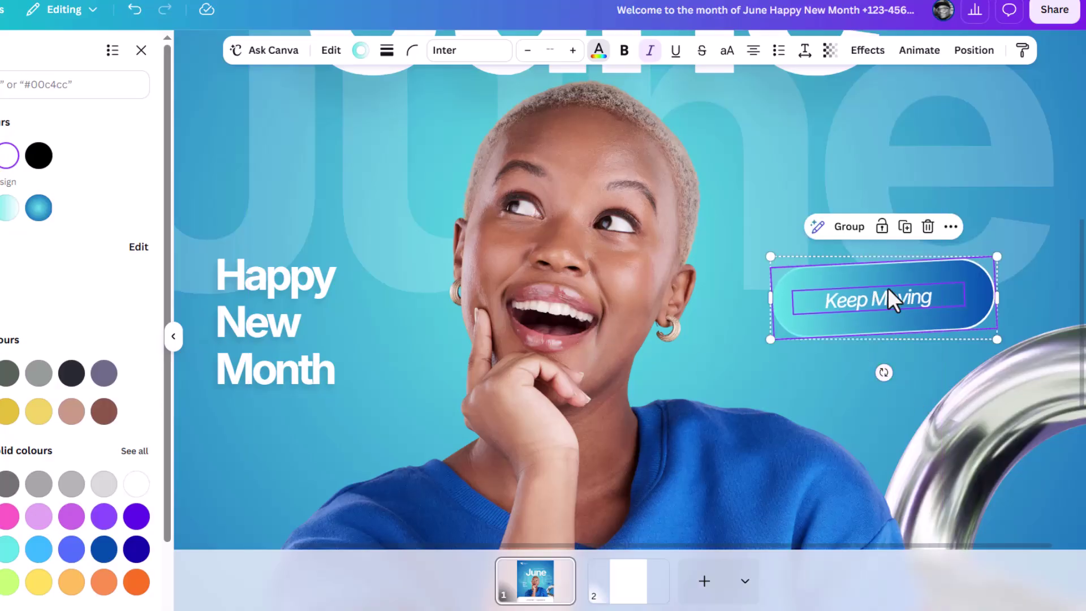
drag(837, 298, 844, 302)
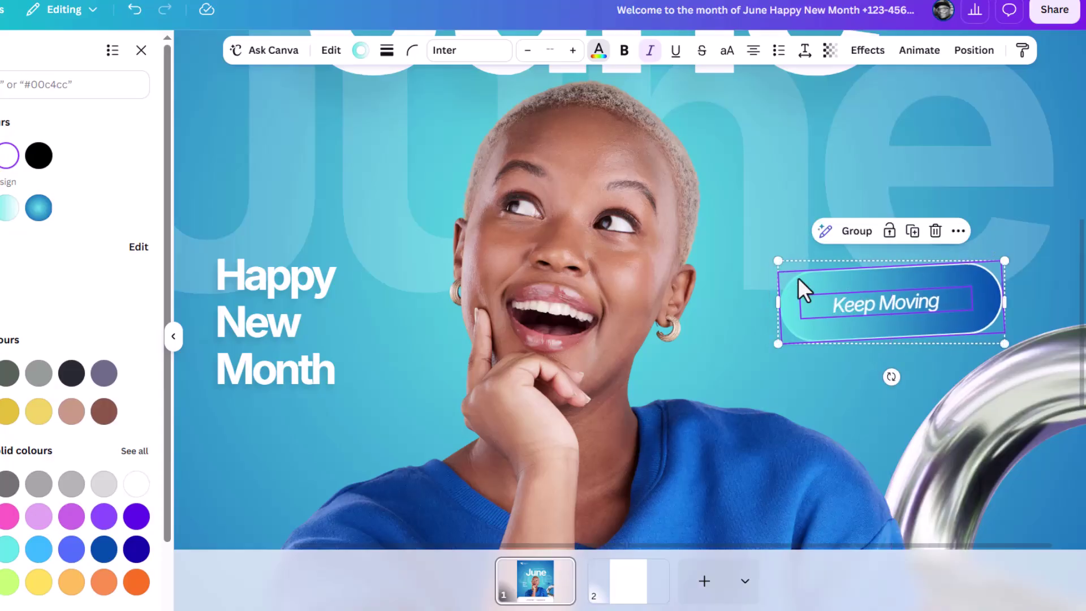
drag(784, 266, 814, 275)
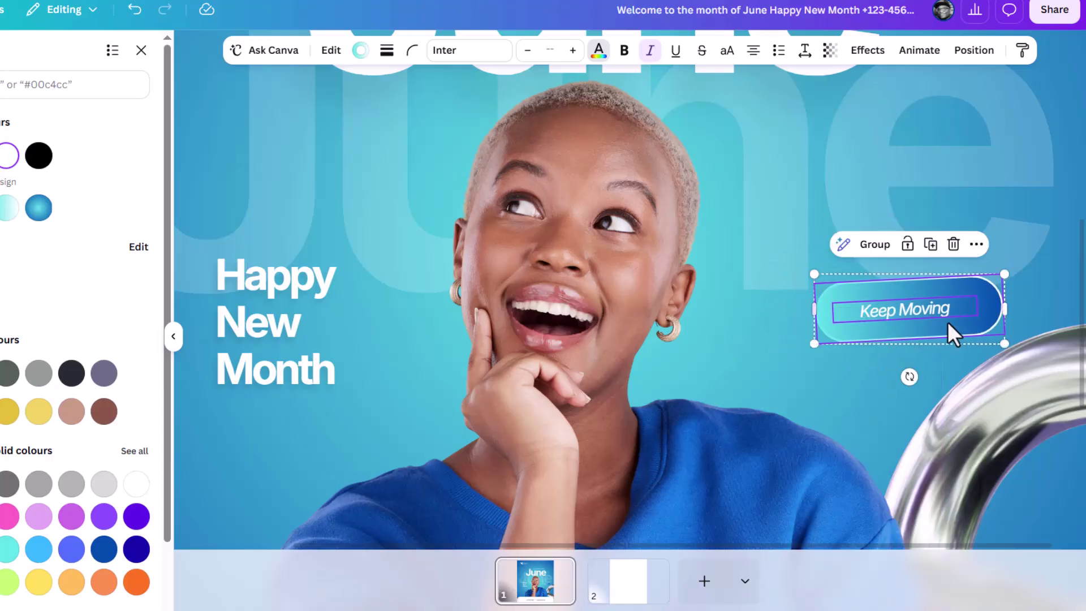
drag(952, 334, 934, 339)
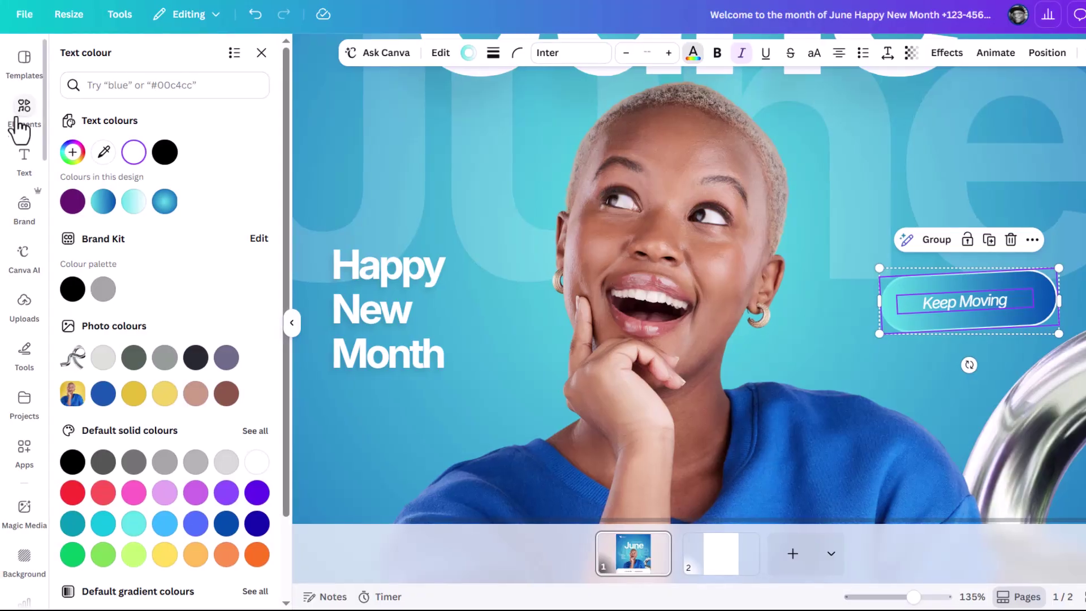
Step: Leave the shapes category and search the element library for "pointer"
click(21, 113)
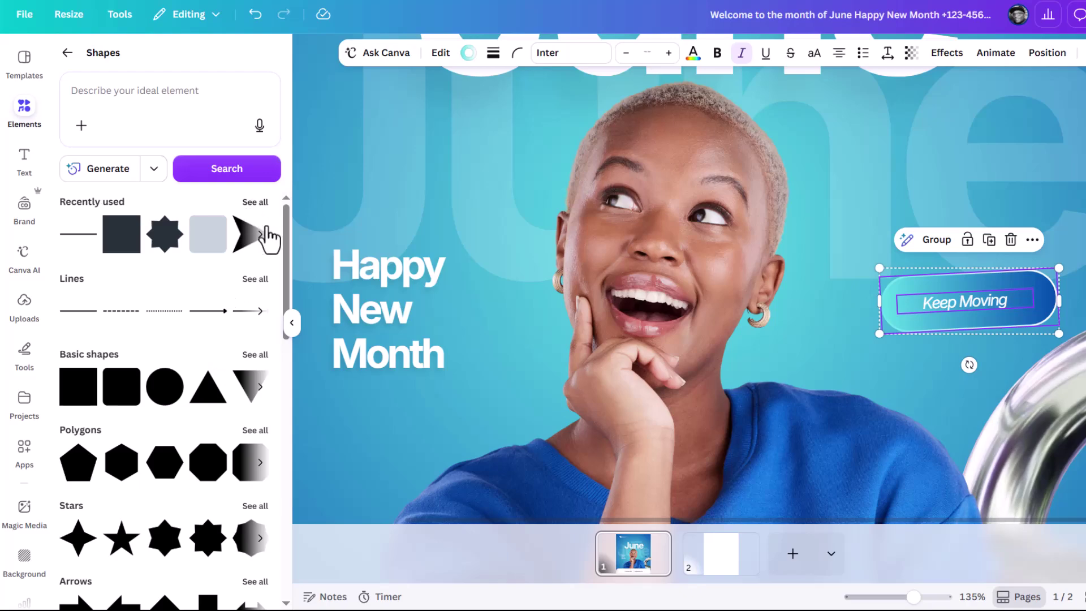
click(260, 235)
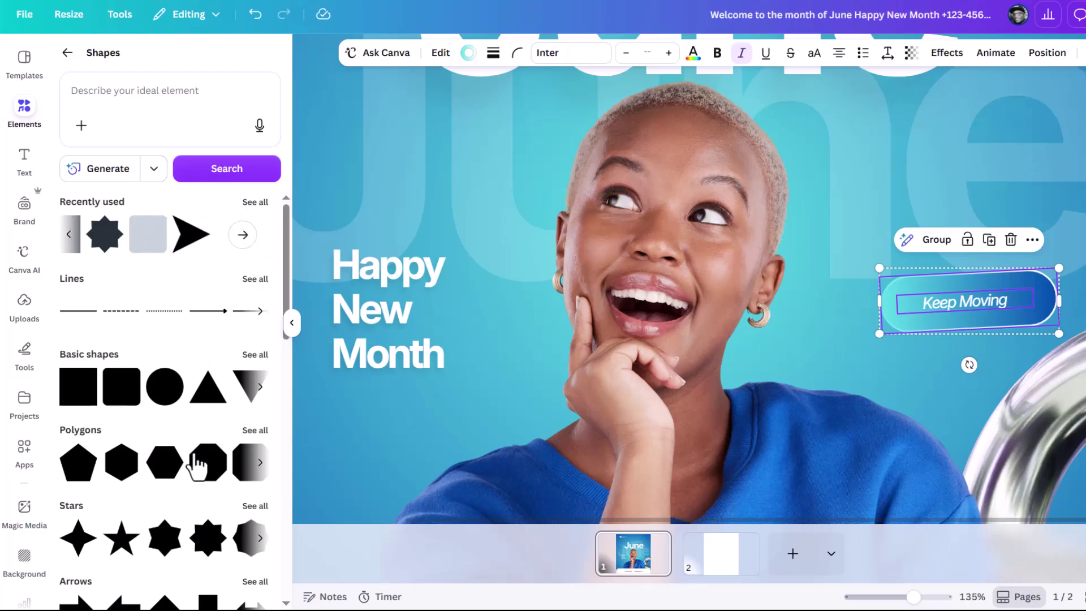
click(67, 53)
click(104, 57)
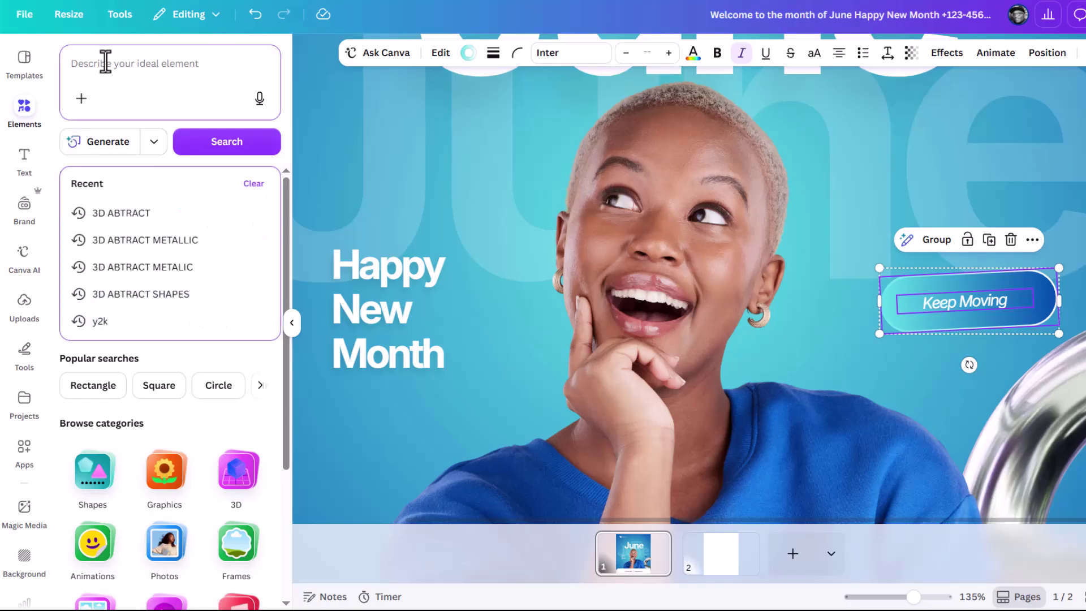
text(pointer)
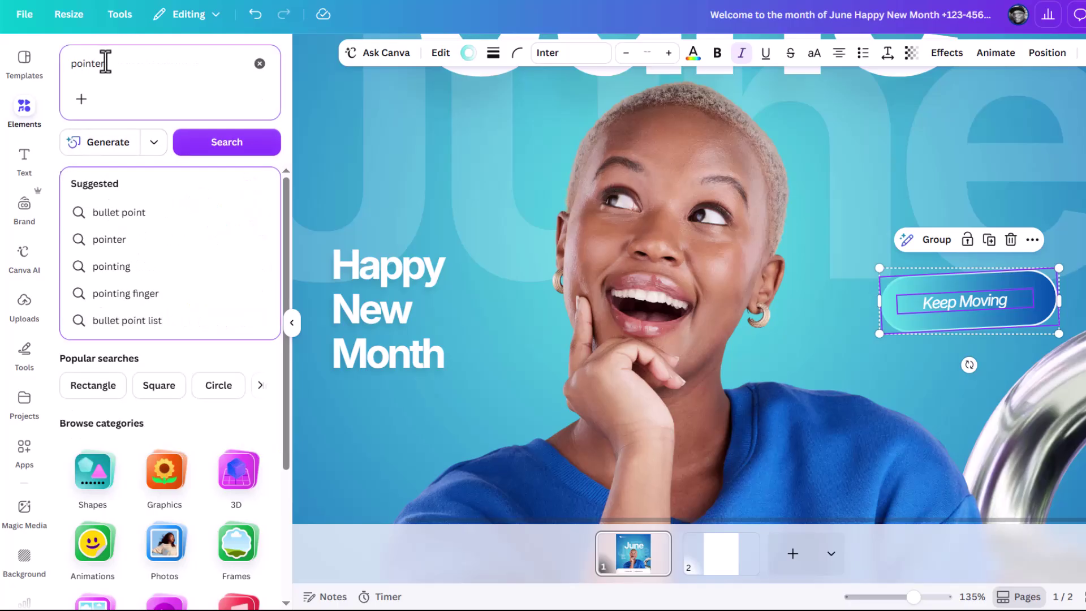
key(Return)
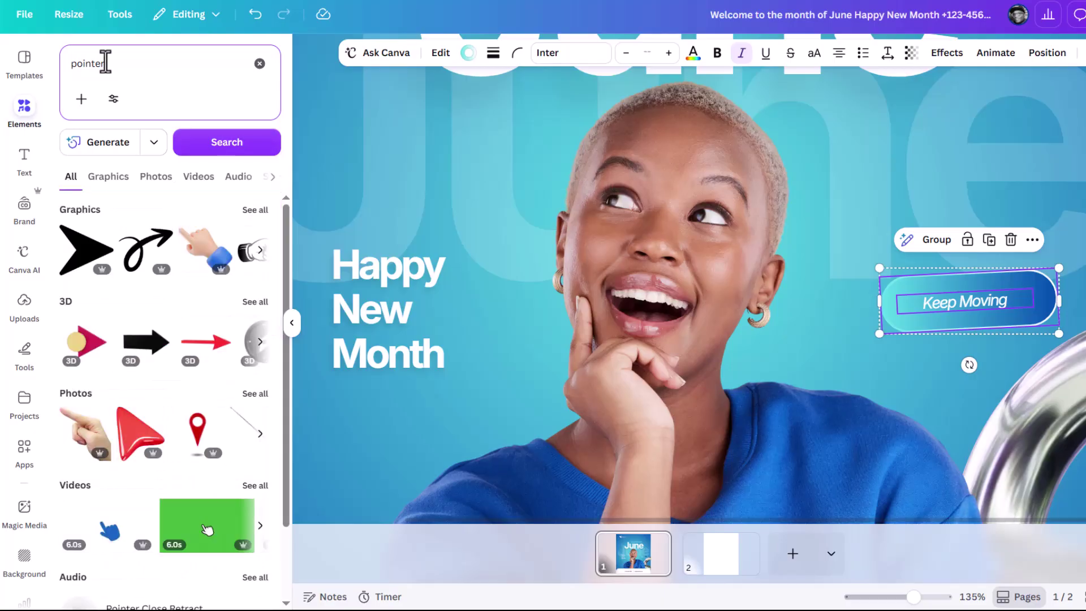
Step: Add the black arrowhead pointer graphic, rotated to point up-left and scaled down to a small cursor
click(88, 269)
drag(899, 229, 545, 76)
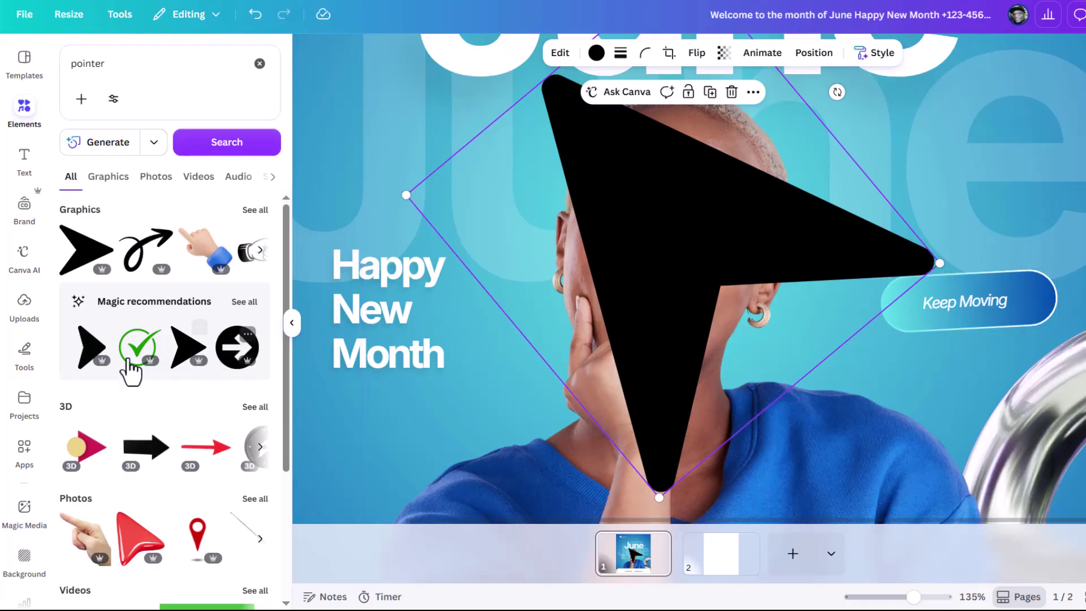
drag(939, 263, 467, 179)
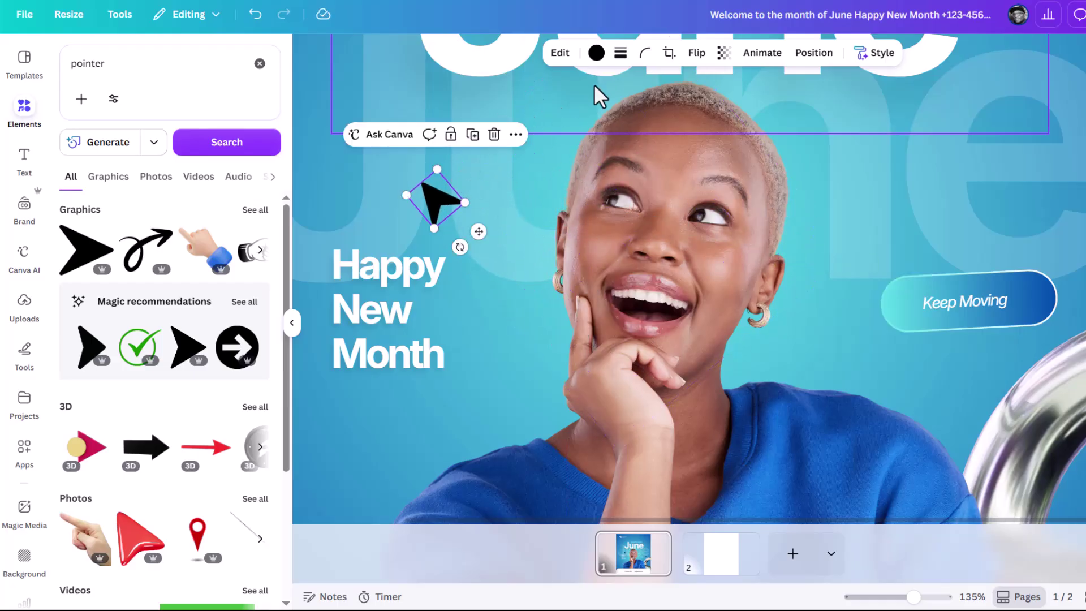
Step: Colour the pointer yellow and move it to the upper-left end of the Keep Moving pill
click(596, 53)
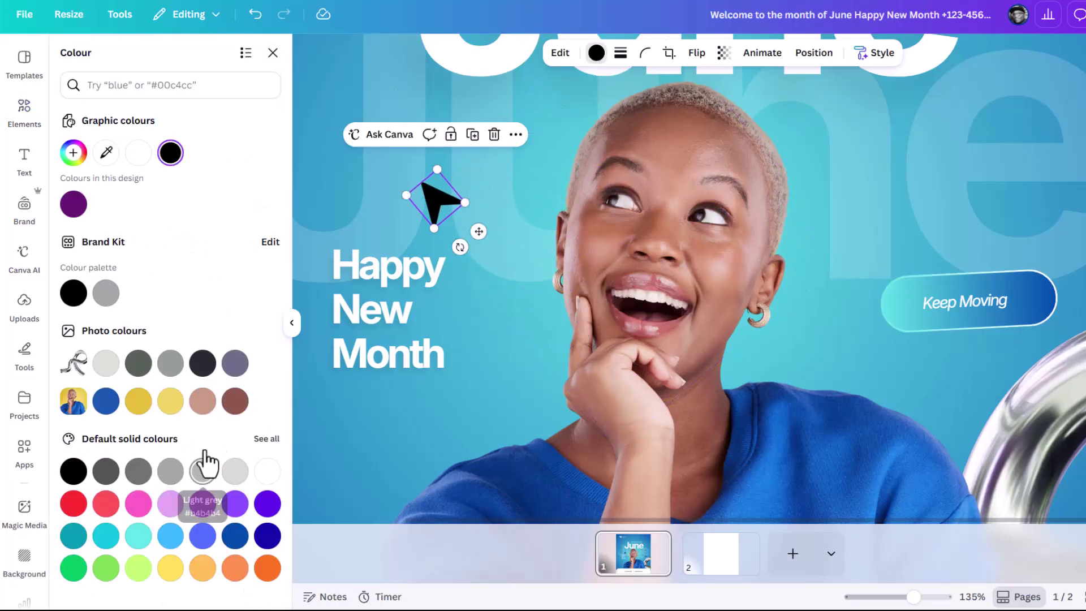
click(170, 569)
drag(433, 179, 869, 260)
Step: Scale the yellow pointer down further and place it just off the pill's upper-left end
scroll(867, 257, down, 5)
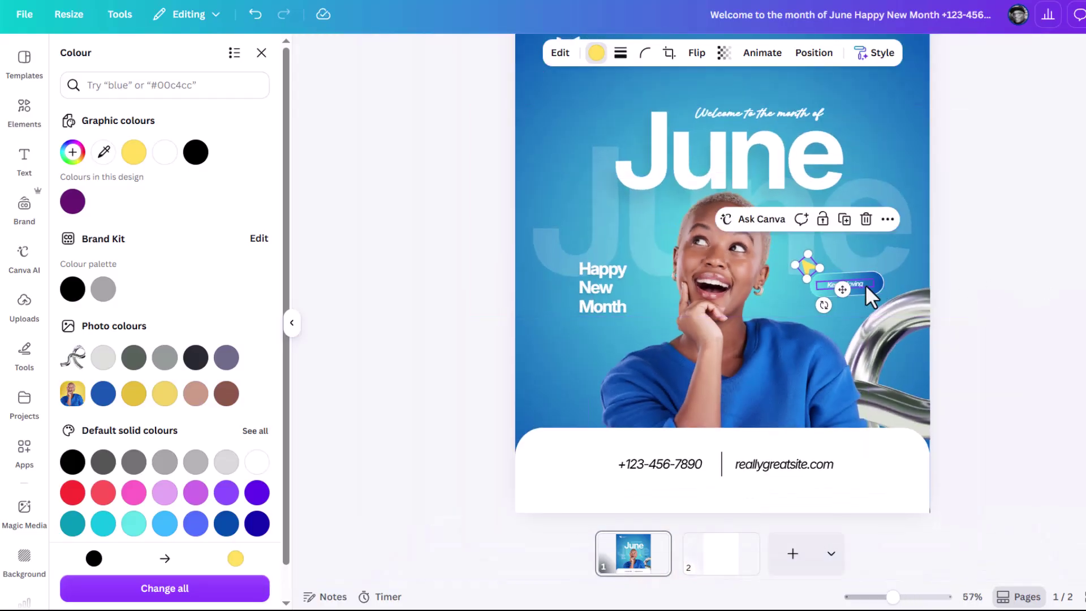
shift+click(865, 284)
scroll(879, 290, up, 3)
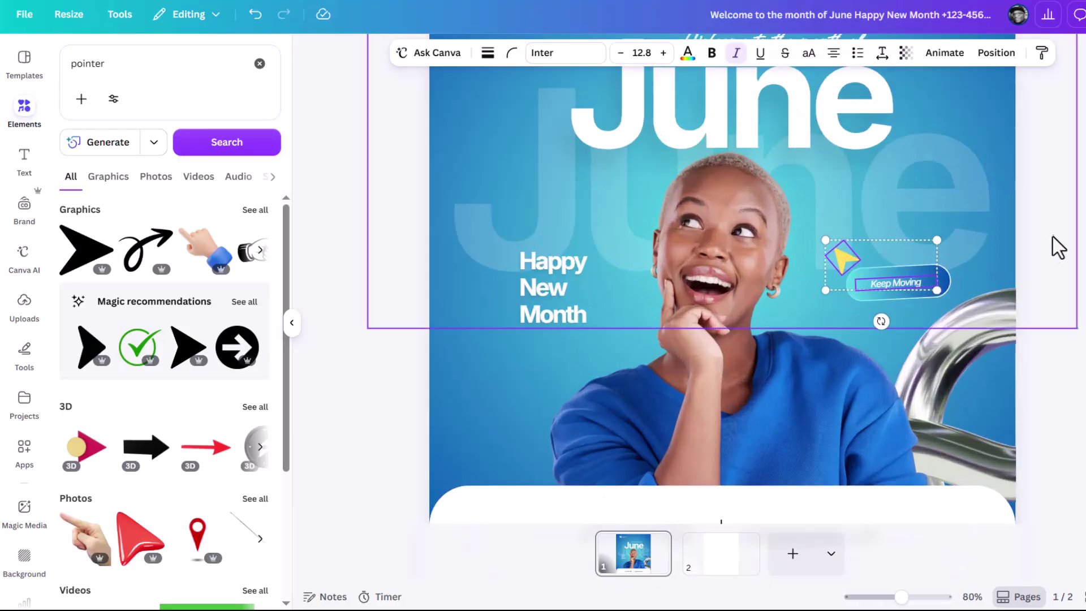
click(846, 258)
drag(846, 240, 844, 249)
scroll(853, 256, up, 5)
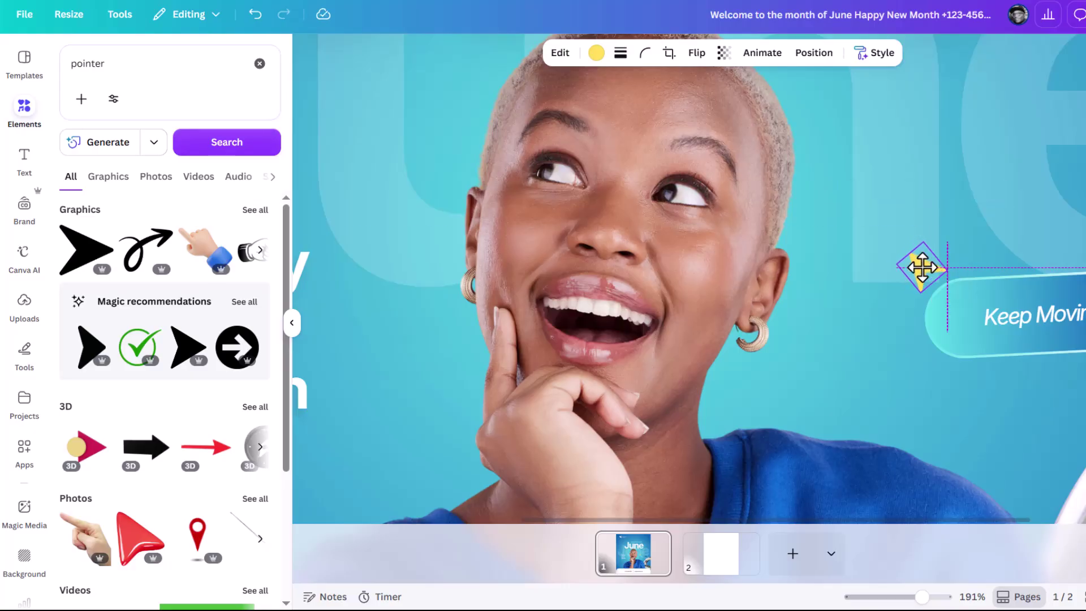
drag(921, 243, 920, 241)
Step: Group the pointer, pill and Keep Moving text and shift the group slightly up beside the woman's face
shift+click(1047, 310)
shift+click(1050, 288)
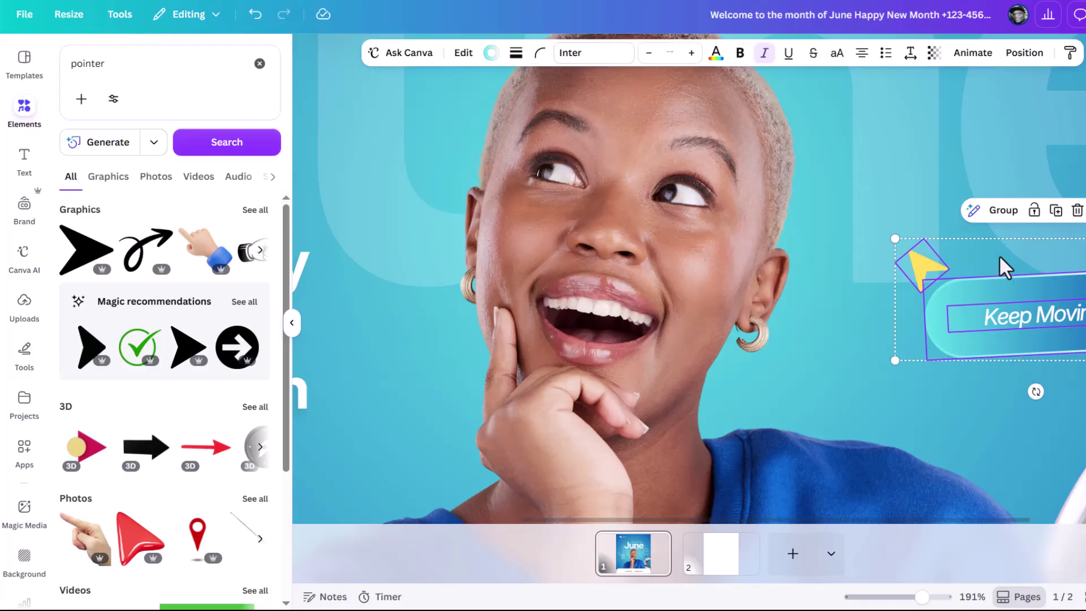
click(997, 226)
drag(1004, 305, 974, 237)
scroll(983, 251, down, 5)
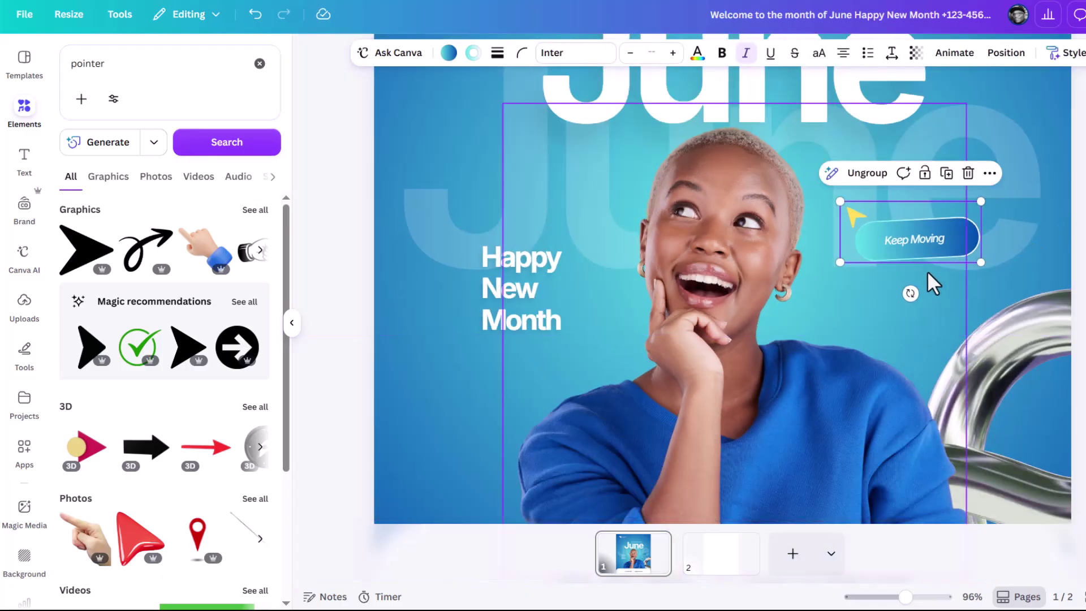
drag(922, 273, 930, 303)
Step: Ungroup the pointer and pill cluster and apply a Drop shadow effect to the pill shape
click(973, 276)
click(876, 205)
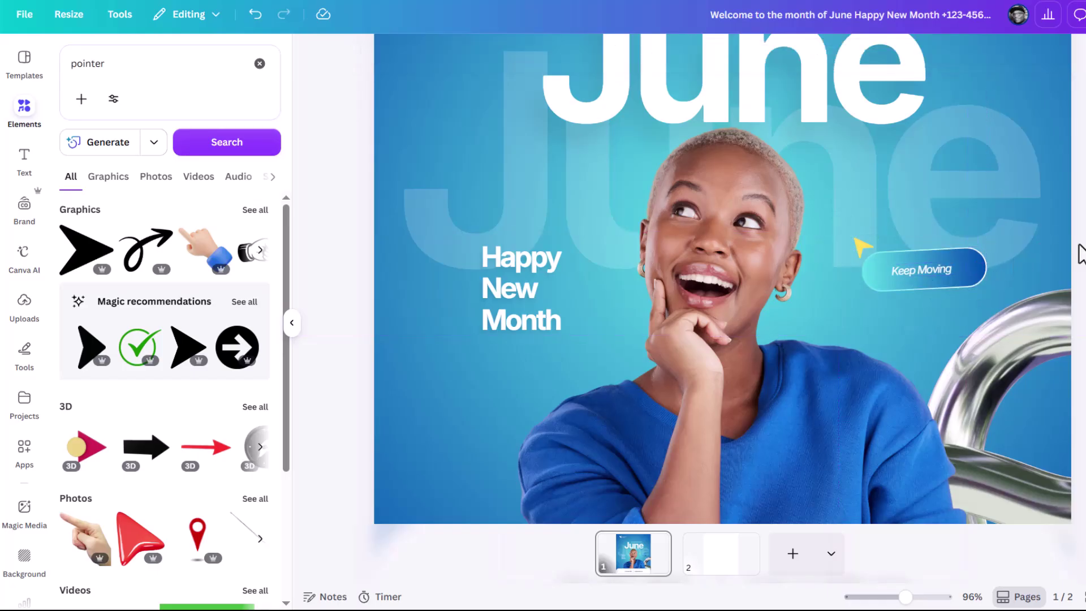
click(980, 271)
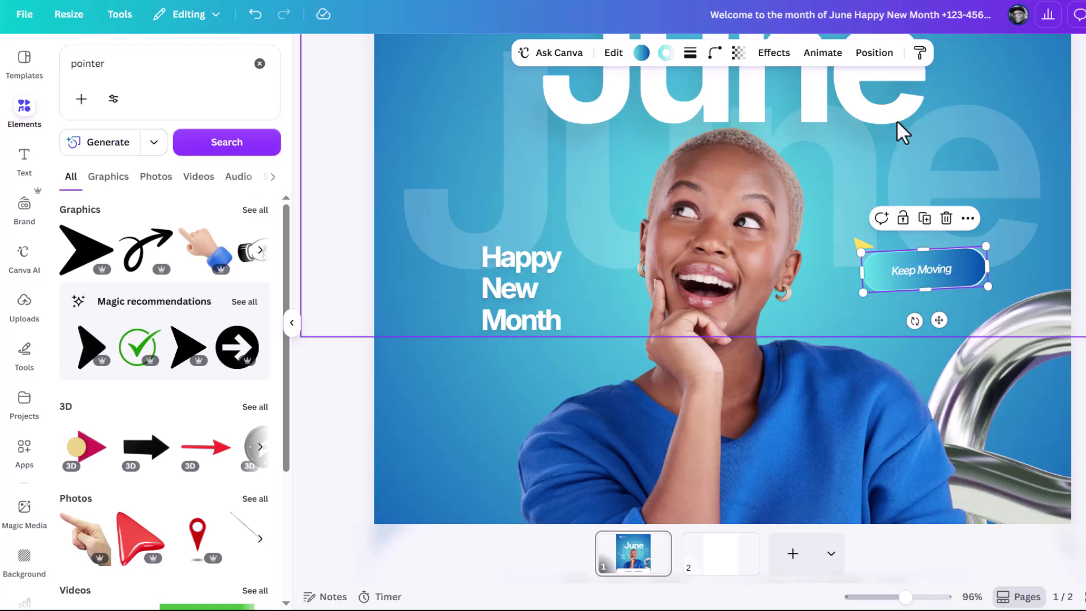
click(773, 54)
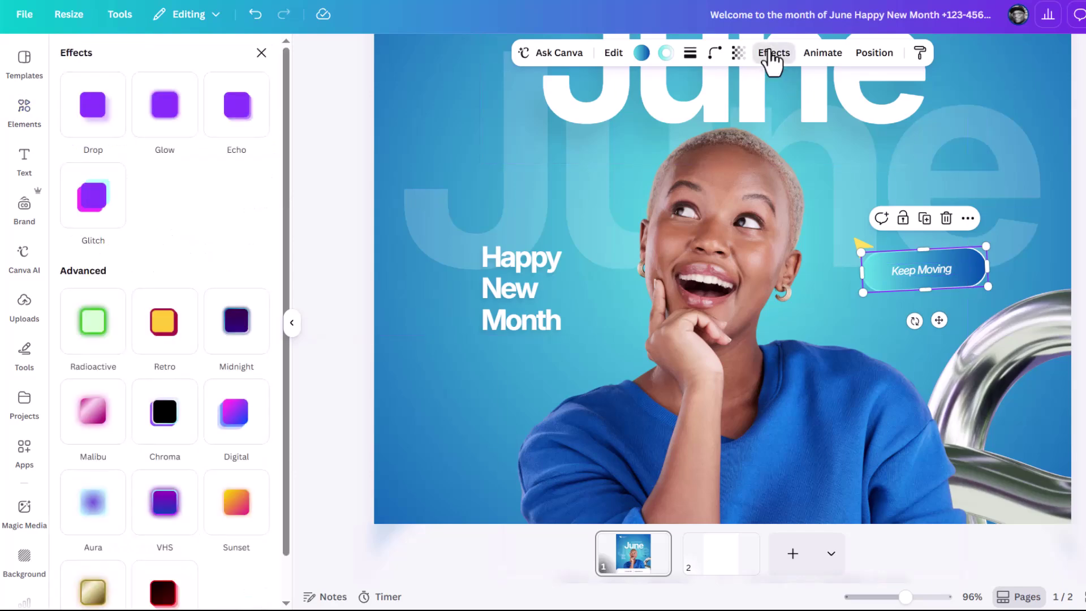
click(93, 108)
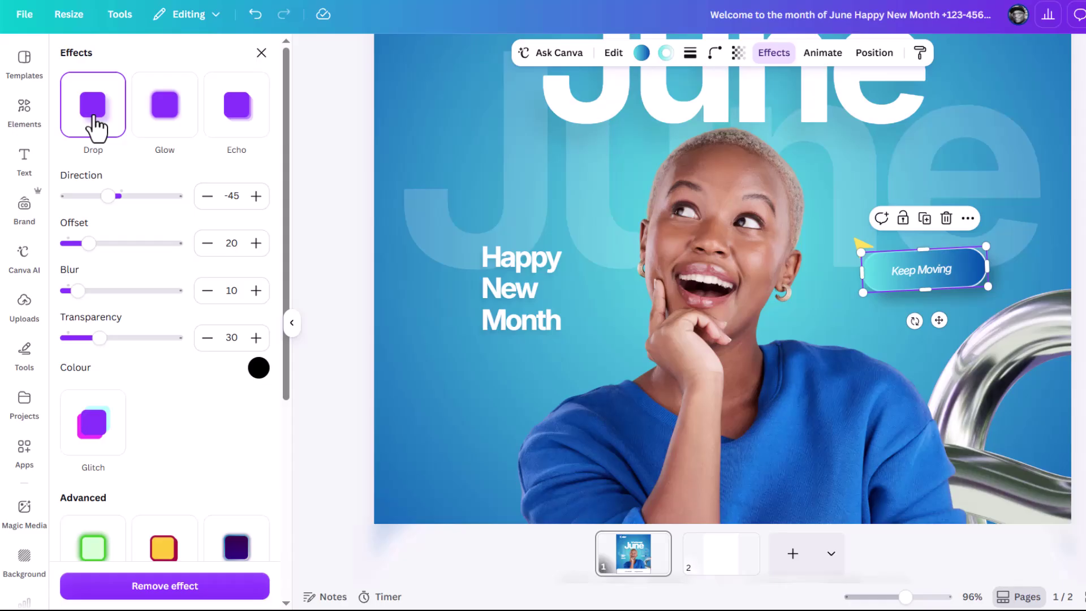
Step: Set the pill's drop shadow to direction 24, offset 64, blur 17 and transparency 11
drag(108, 196, 128, 199)
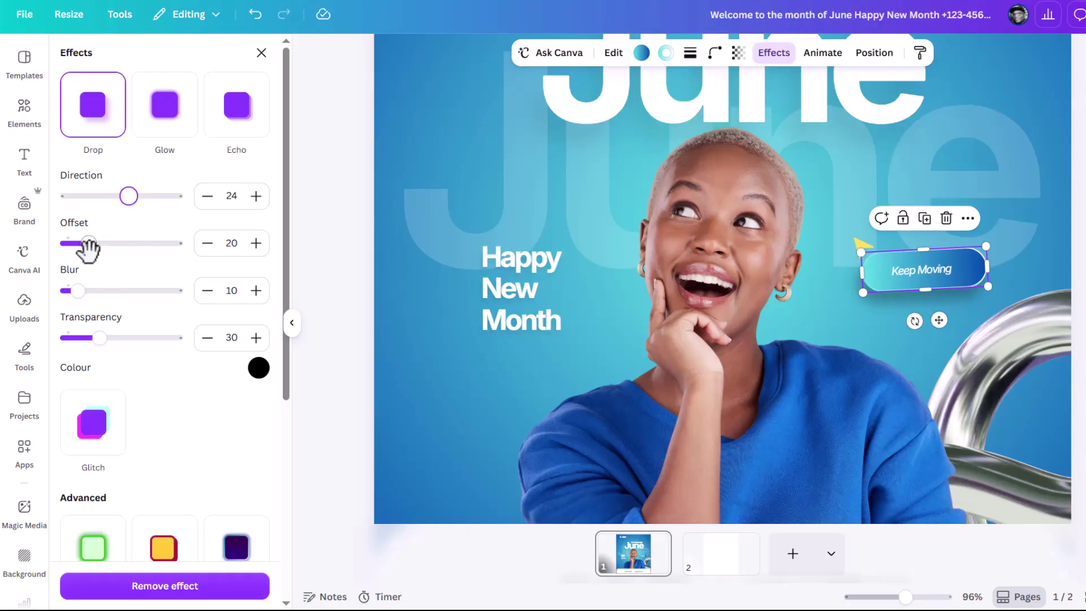
drag(89, 247, 134, 242)
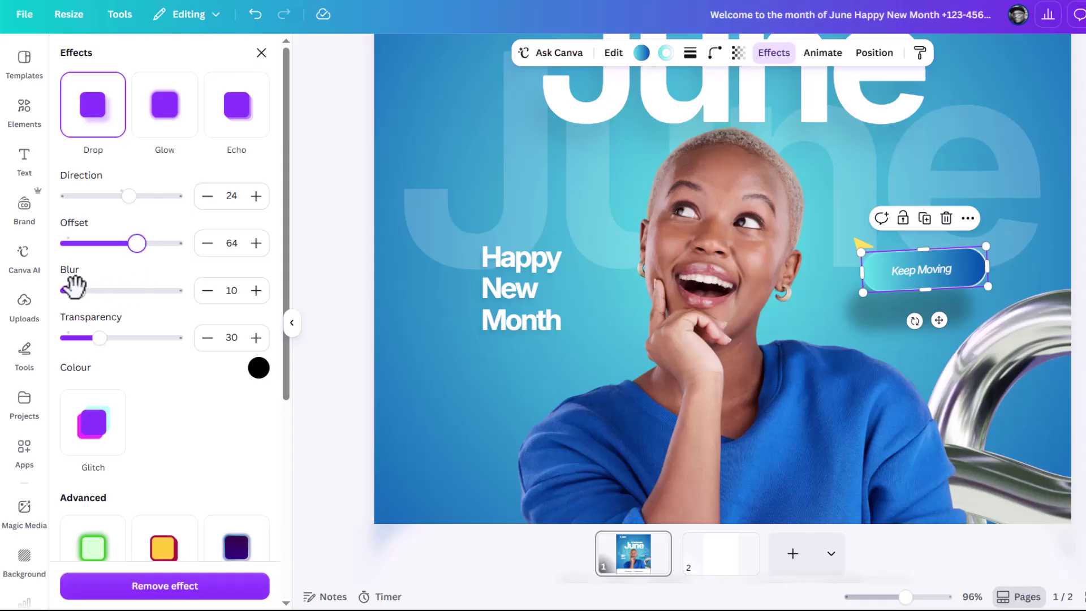
drag(74, 289, 84, 290)
drag(102, 335, 78, 340)
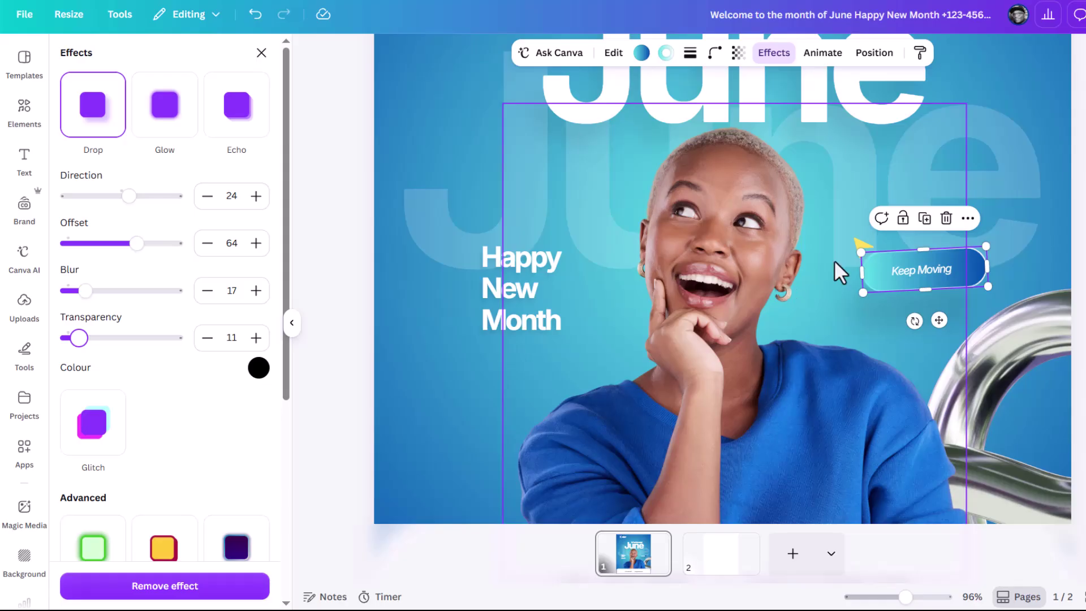
key(ctrl+alt+0)
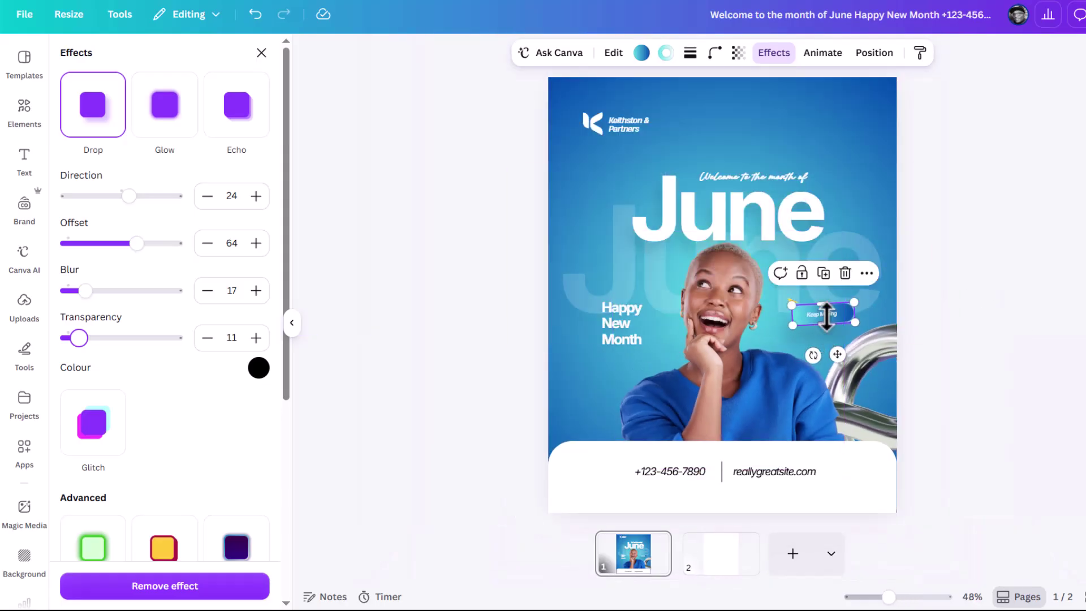
key(ctrl+alt+0)
Step: Group the pill, its Keep Moving text and the yellow pointer together, leaving the group deselected
click(903, 314)
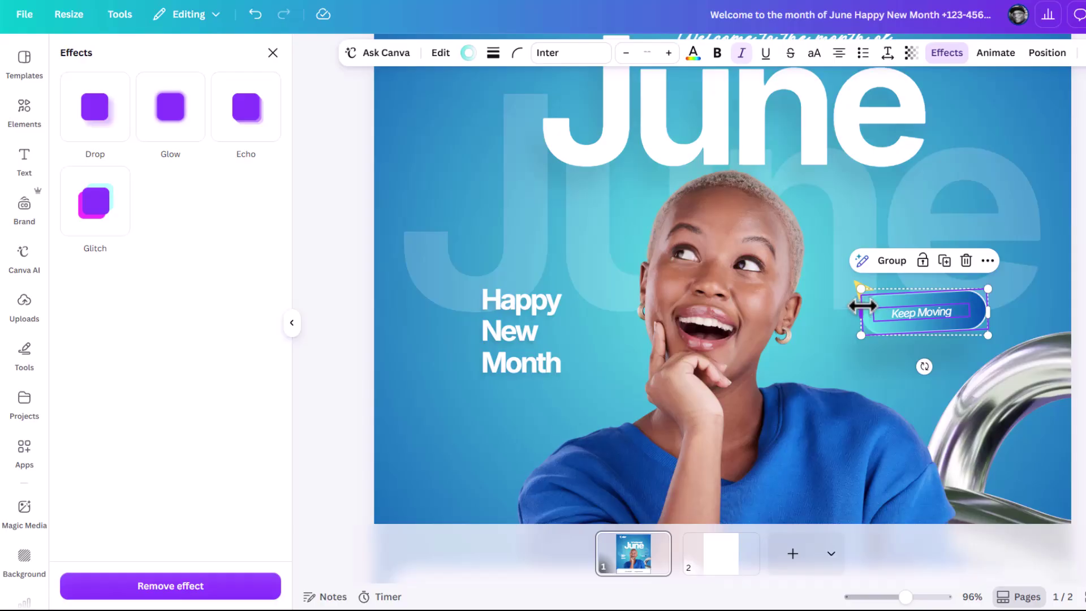
click(868, 287)
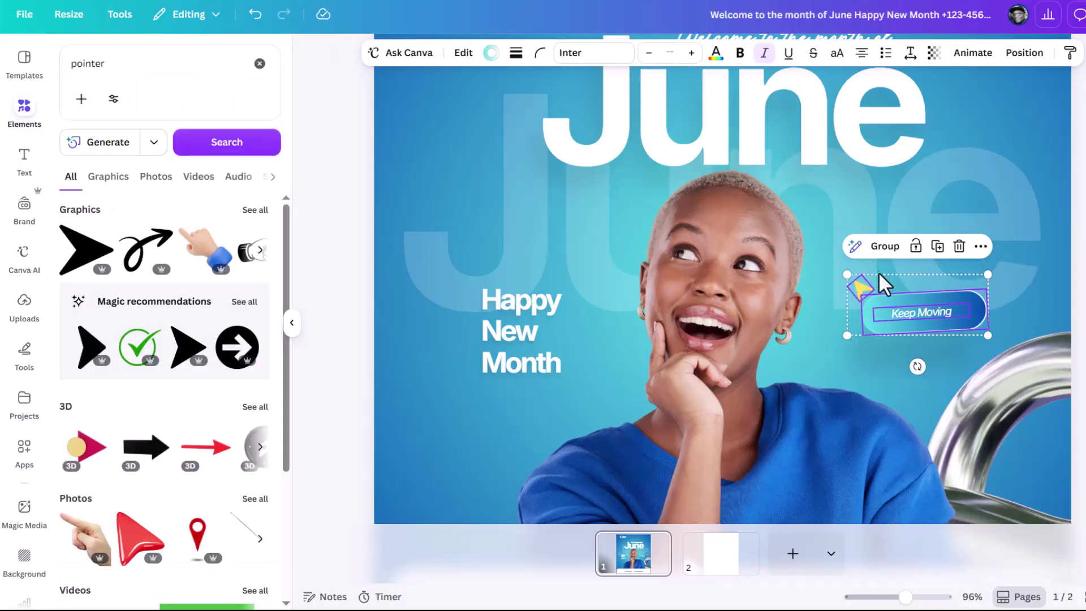
click(888, 247)
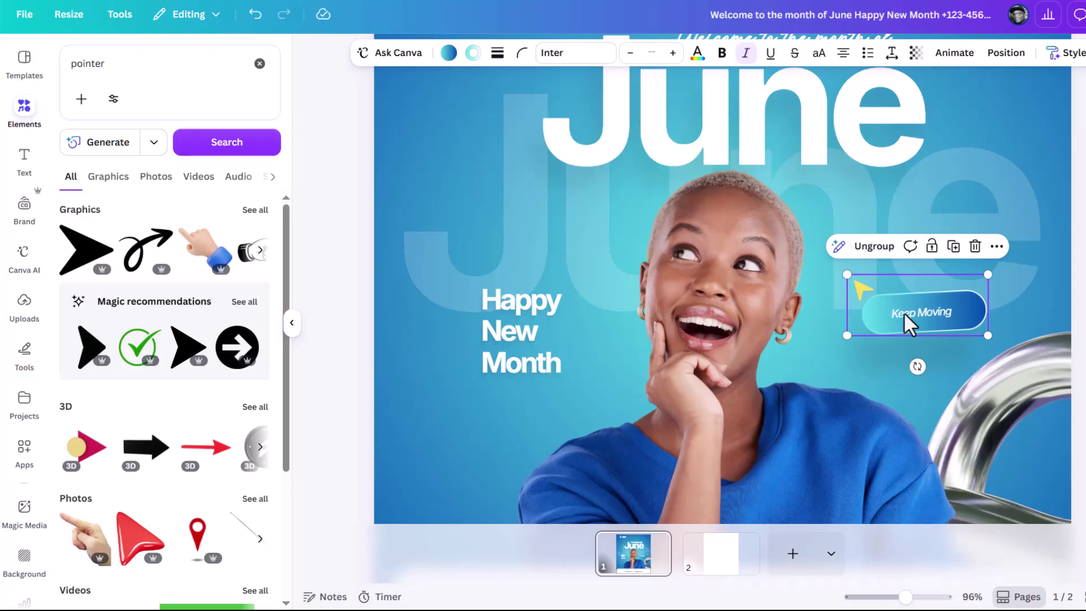
scroll(727, 362, down, 5)
click(951, 340)
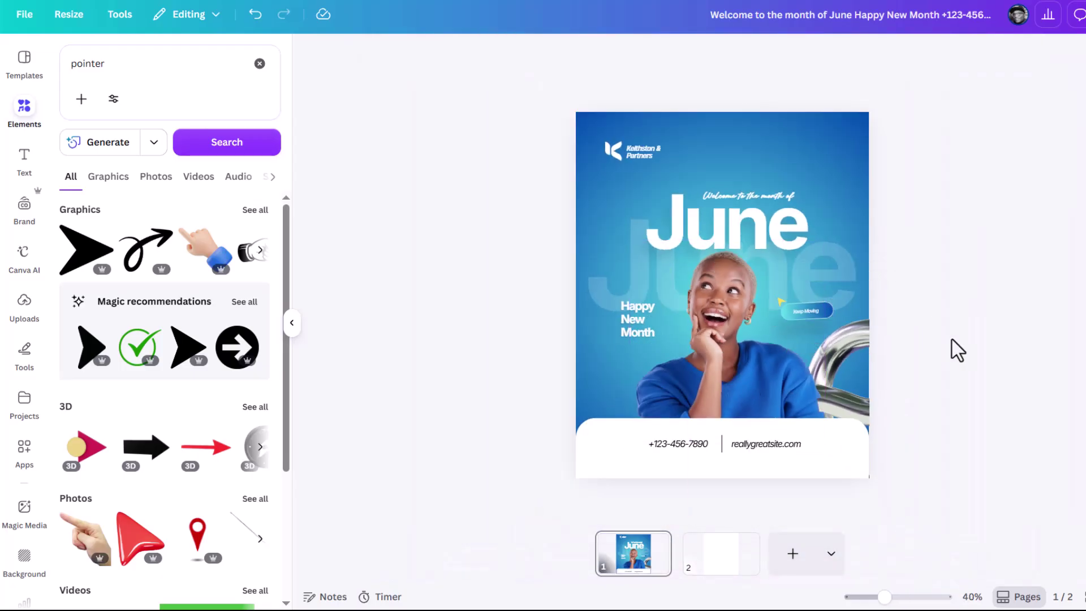
Step: Try changing the large white June heading to "July"
scroll(722, 355, up, 1)
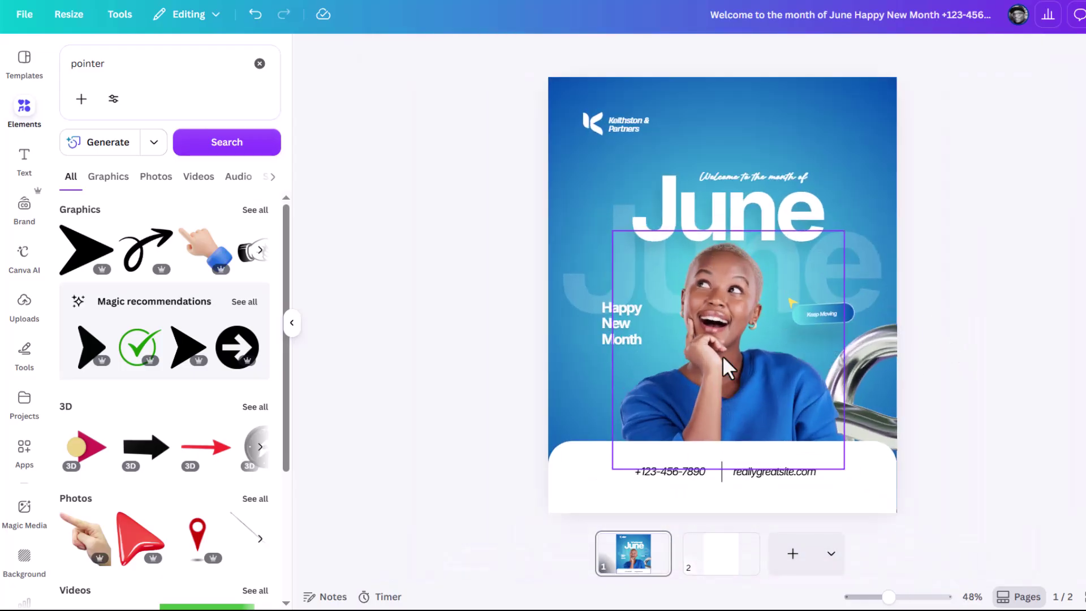
click(778, 229)
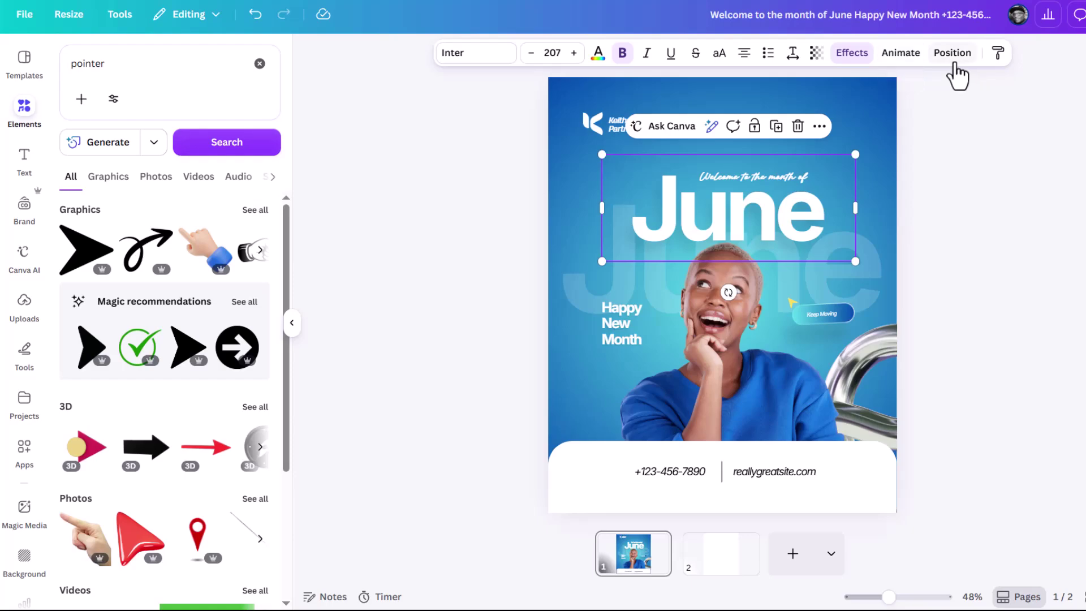
click(789, 226)
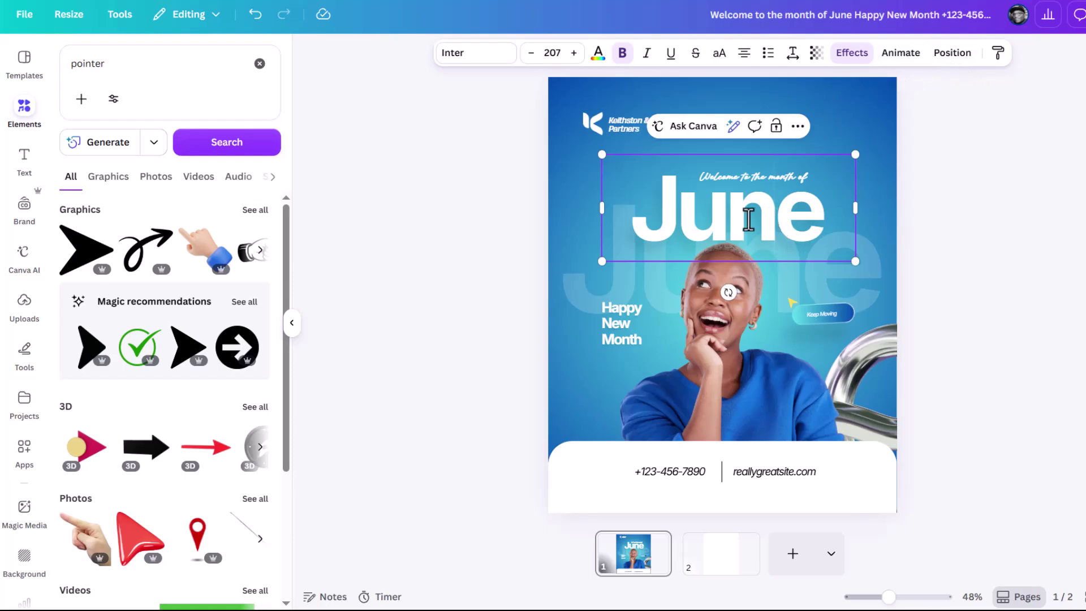
drag(727, 215, 844, 208)
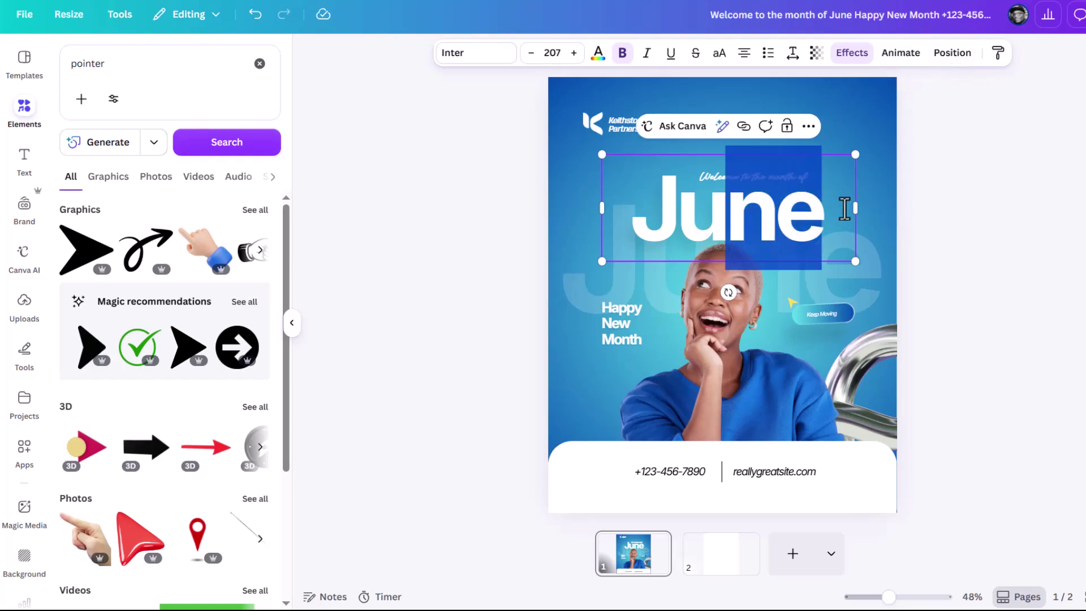
text(ly)
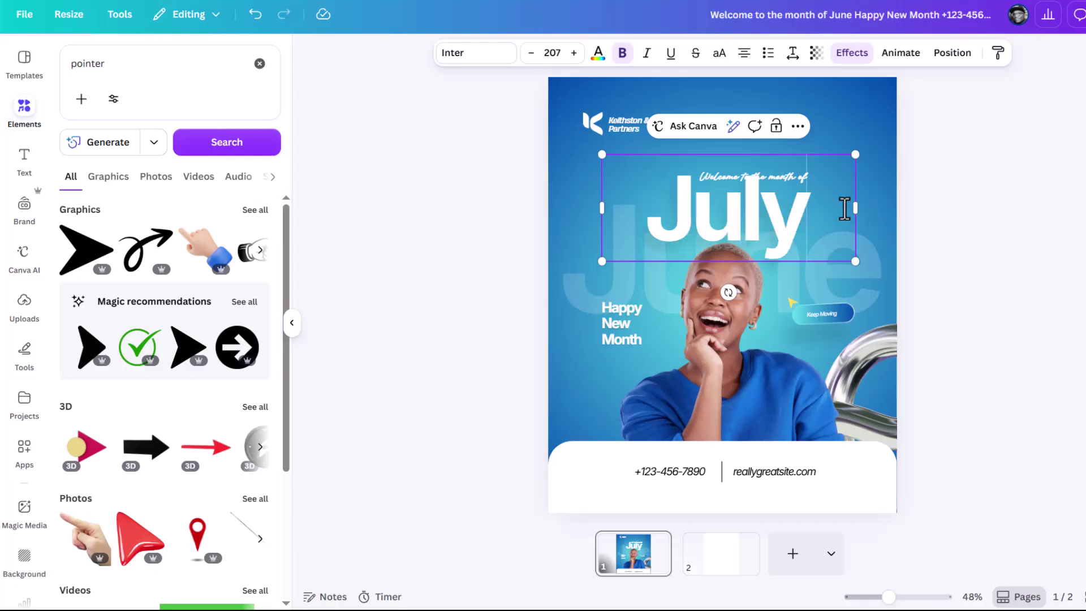
key(ctrl+z)
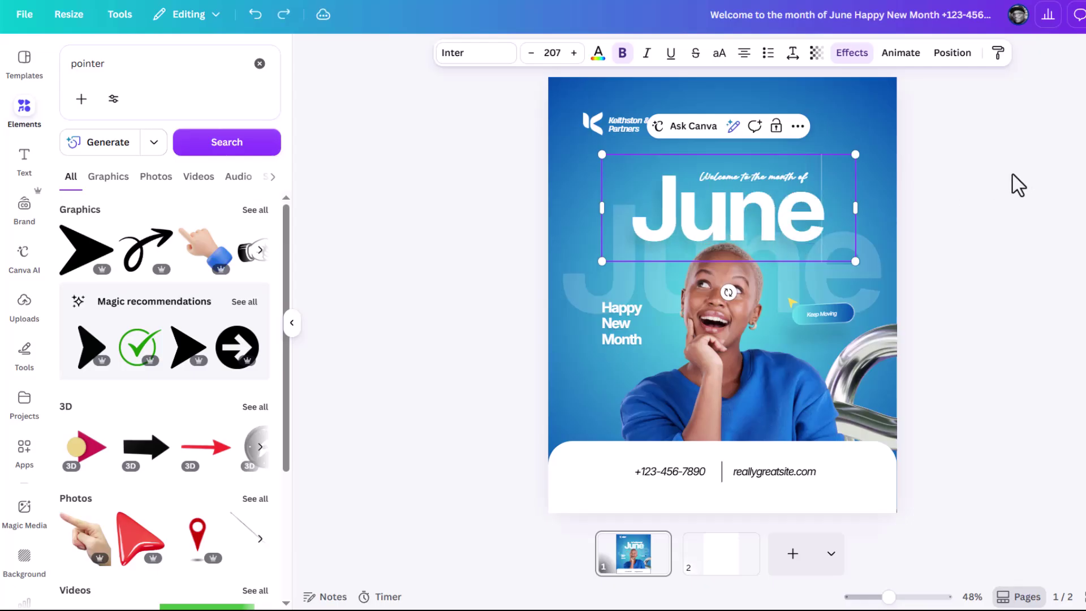
click(966, 215)
Step: Centre the white June heading horizontally on the page and select the faded June backdrop
click(746, 213)
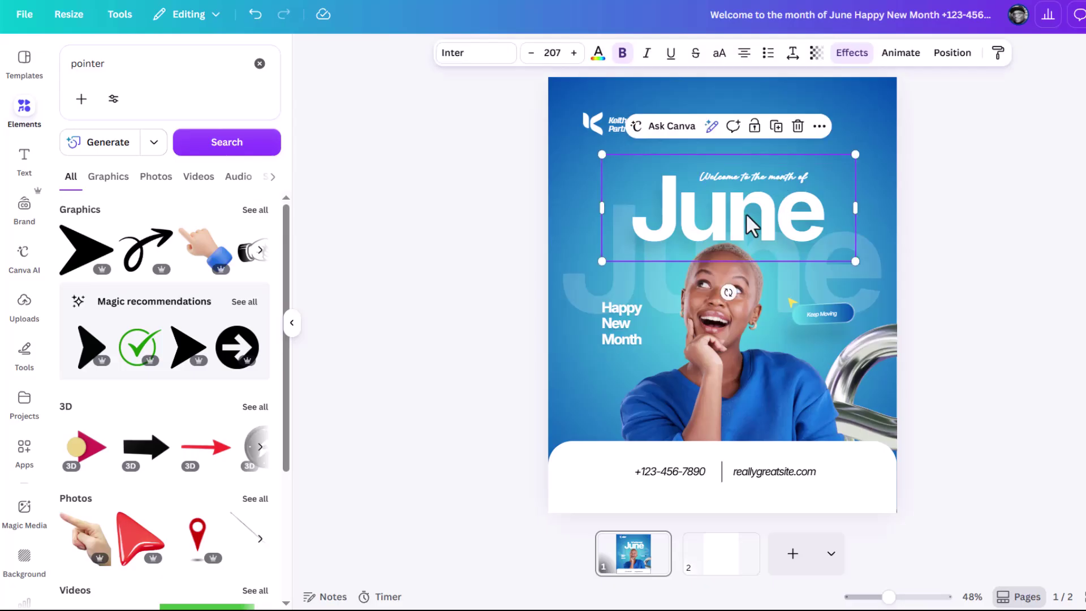
click(953, 54)
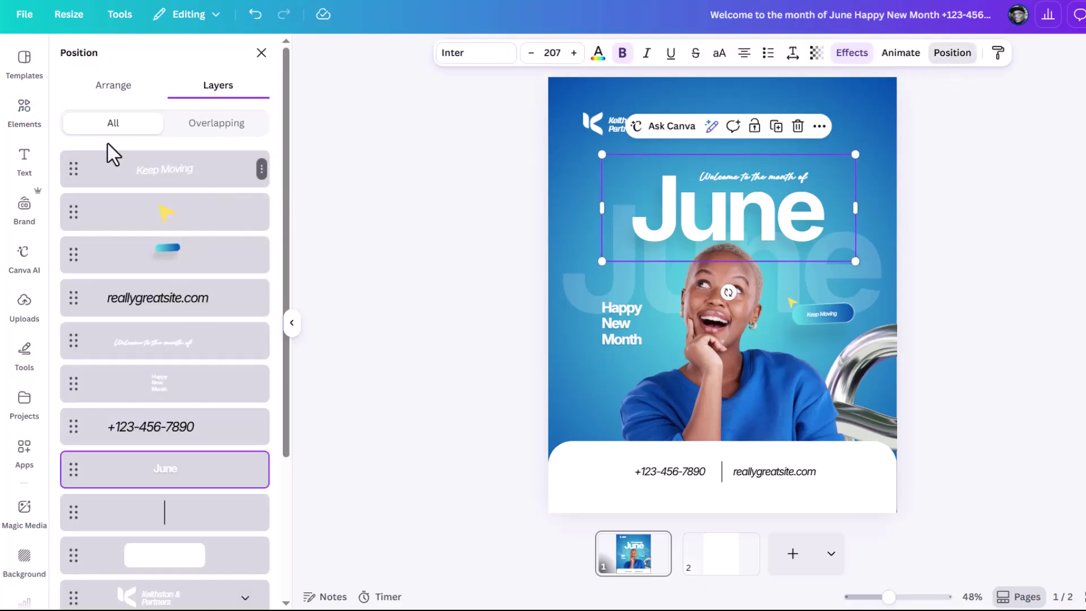
click(111, 93)
click(223, 255)
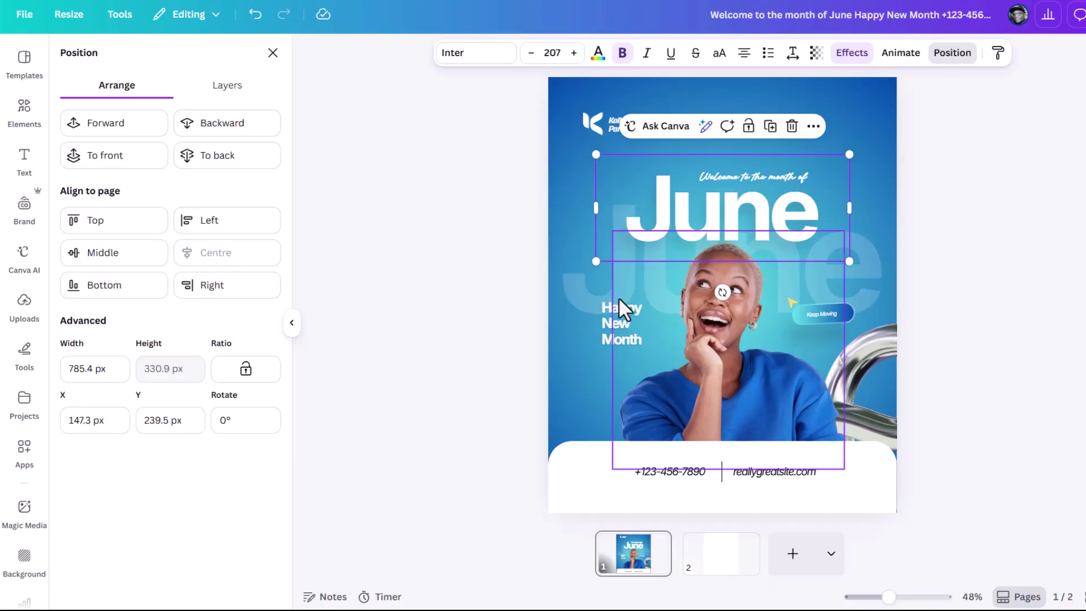
click(582, 294)
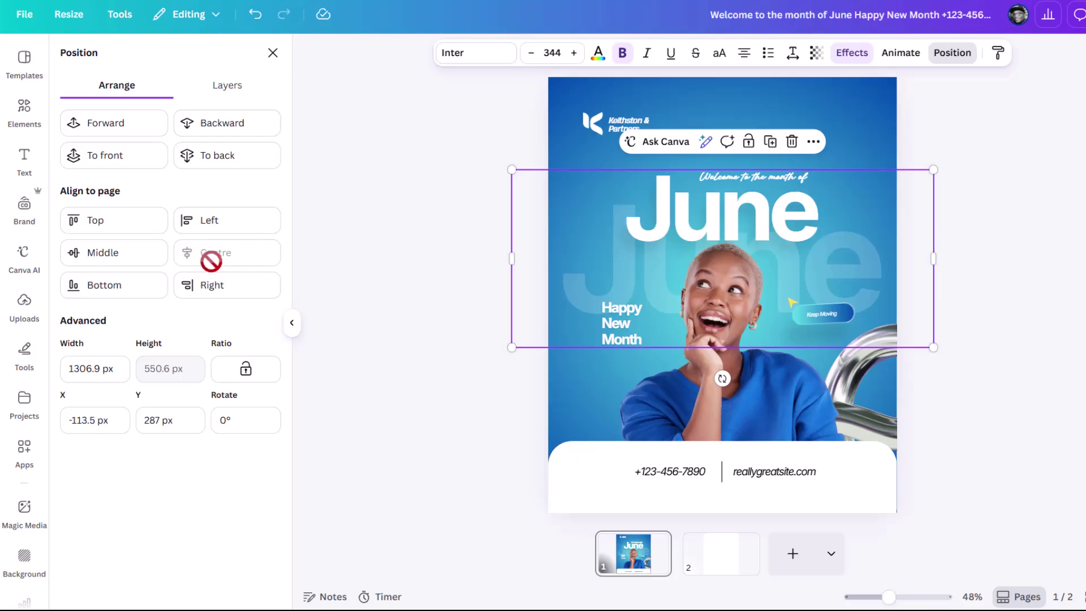
Step: Open the image adjustments for the woman cutout and set its vibrance to 34
click(722, 225)
click(735, 345)
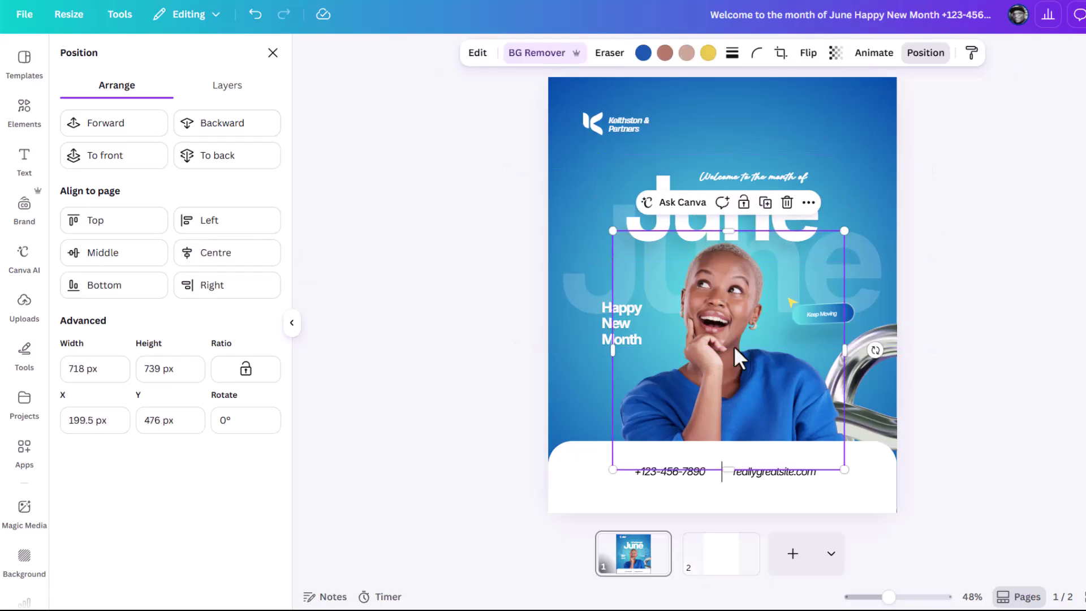
click(478, 54)
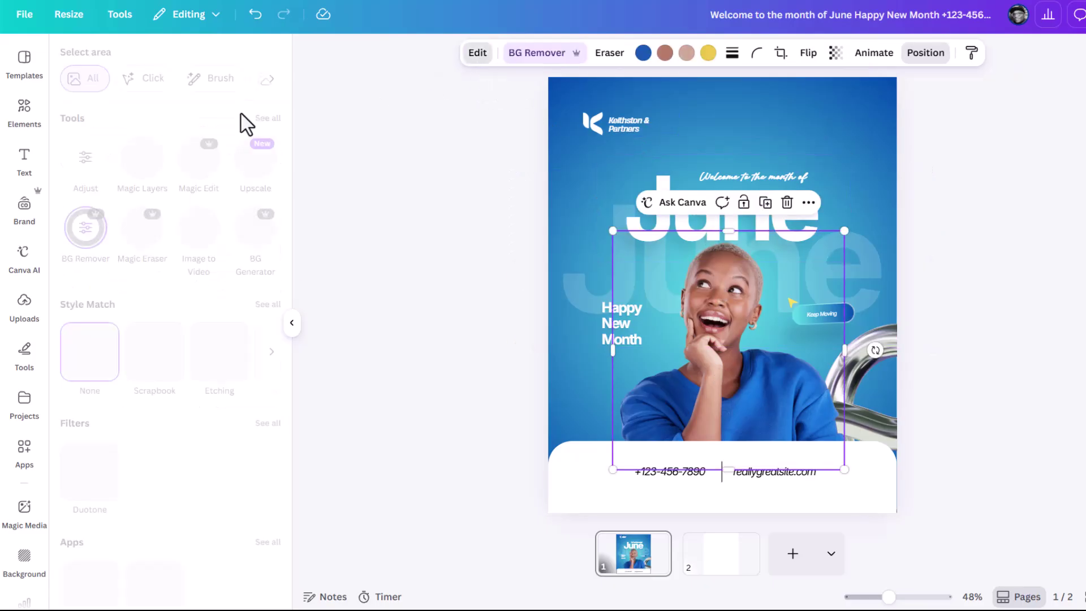
click(84, 201)
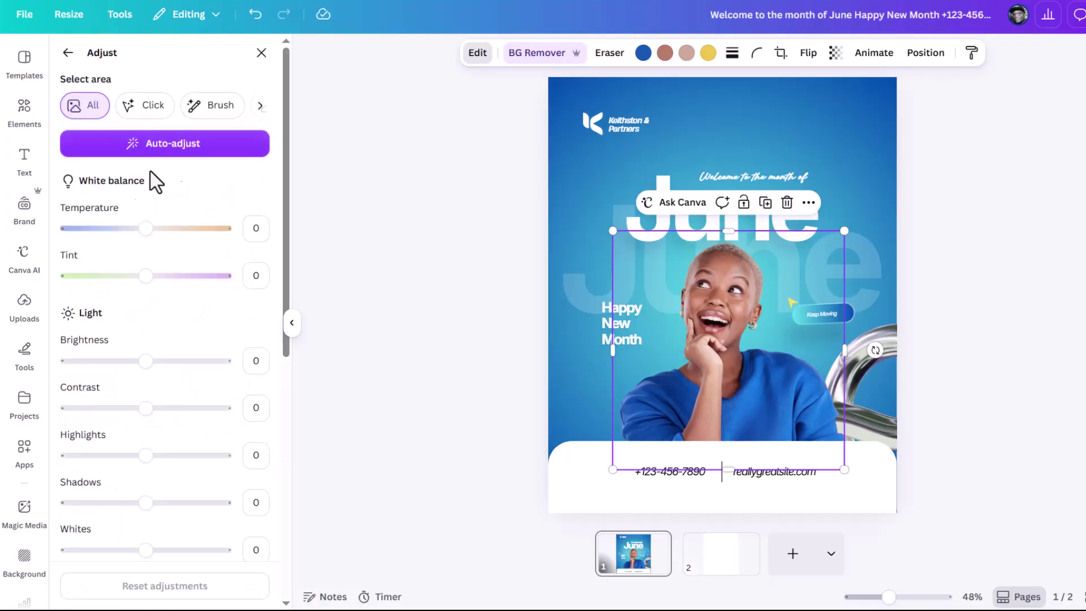
scroll(169, 368, down, 2)
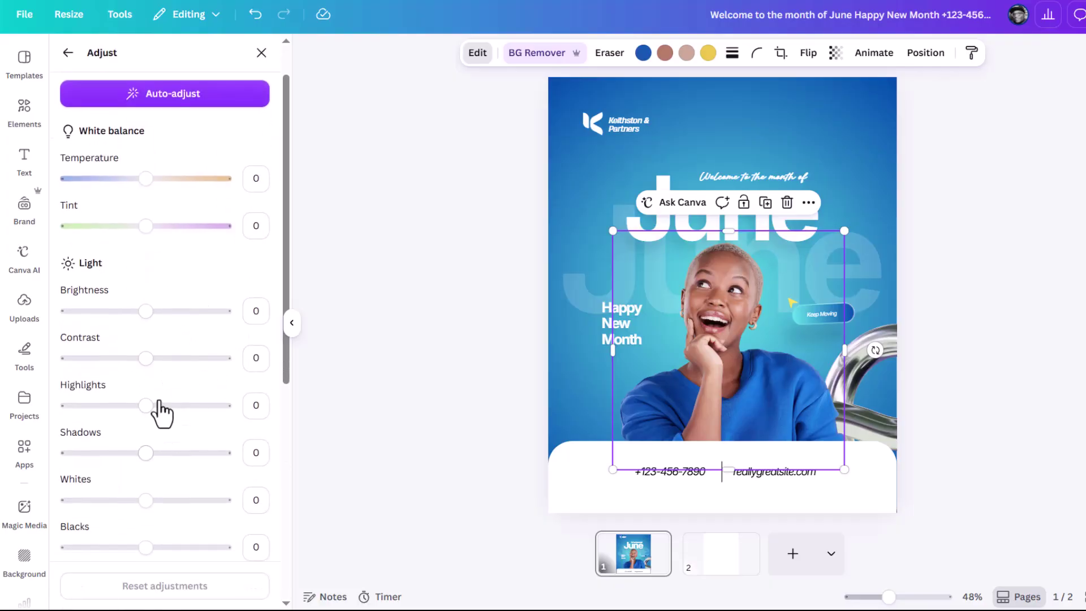
scroll(163, 410, down, 2)
scroll(169, 406, down, 3)
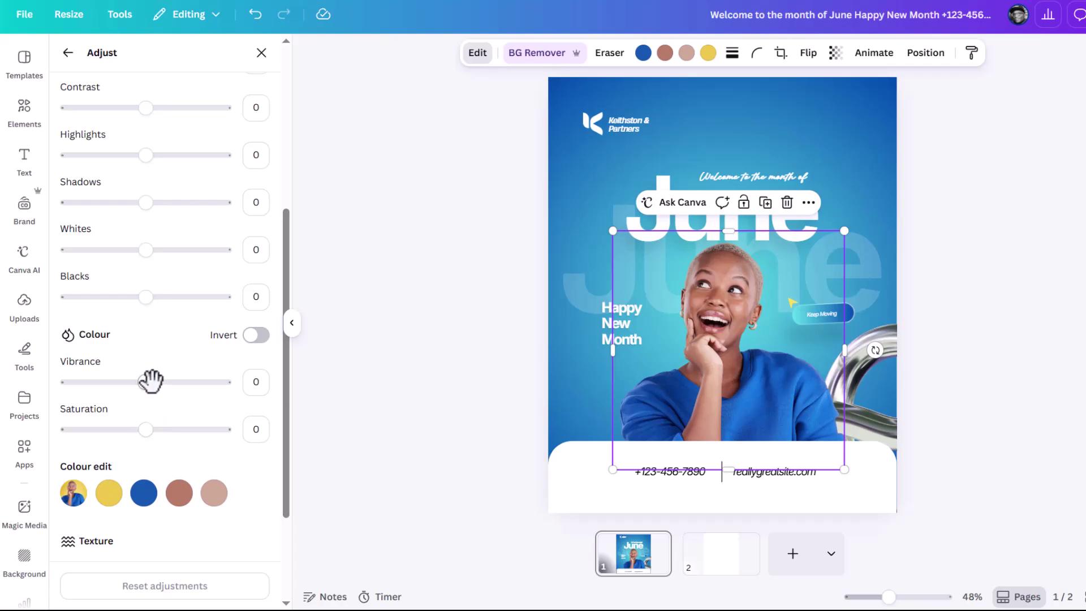
drag(148, 381, 173, 381)
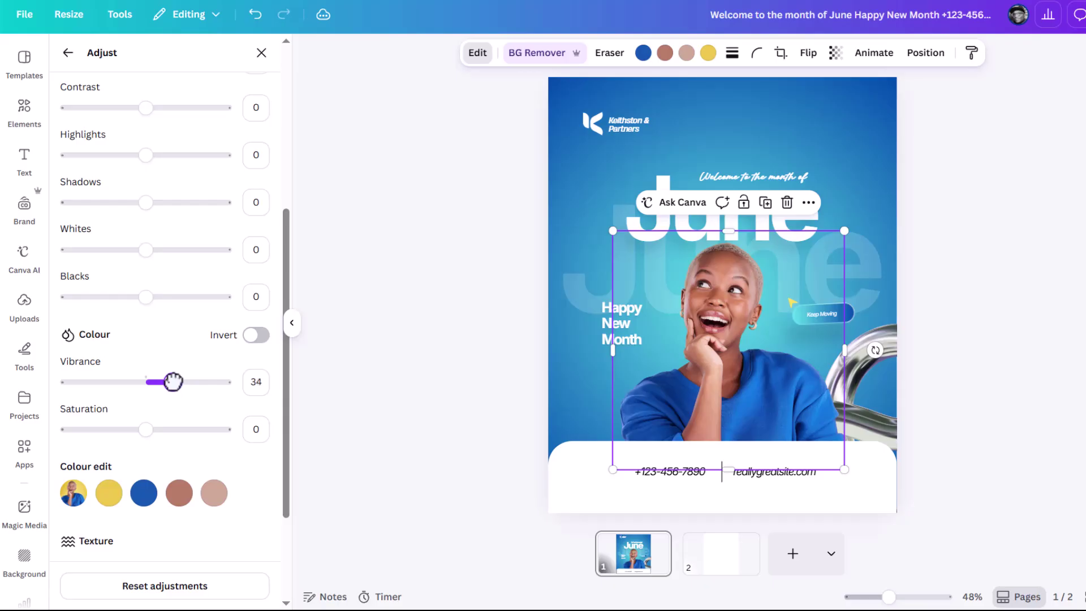
Step: Set the woman cutout's sharpness to 52 and its shadows to 24
scroll(175, 412, down, 3)
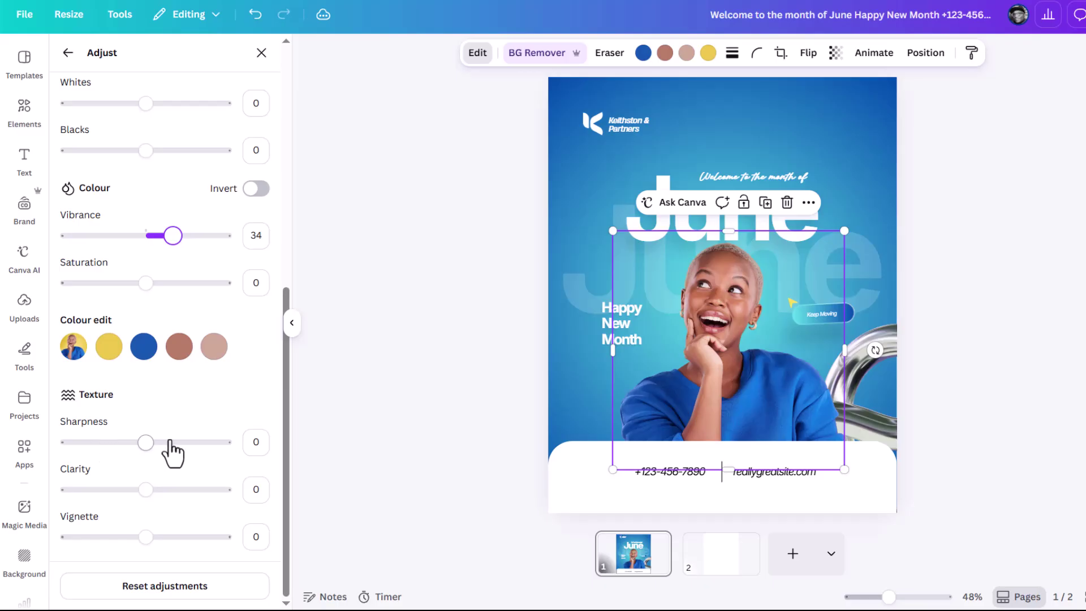
drag(138, 440, 188, 443)
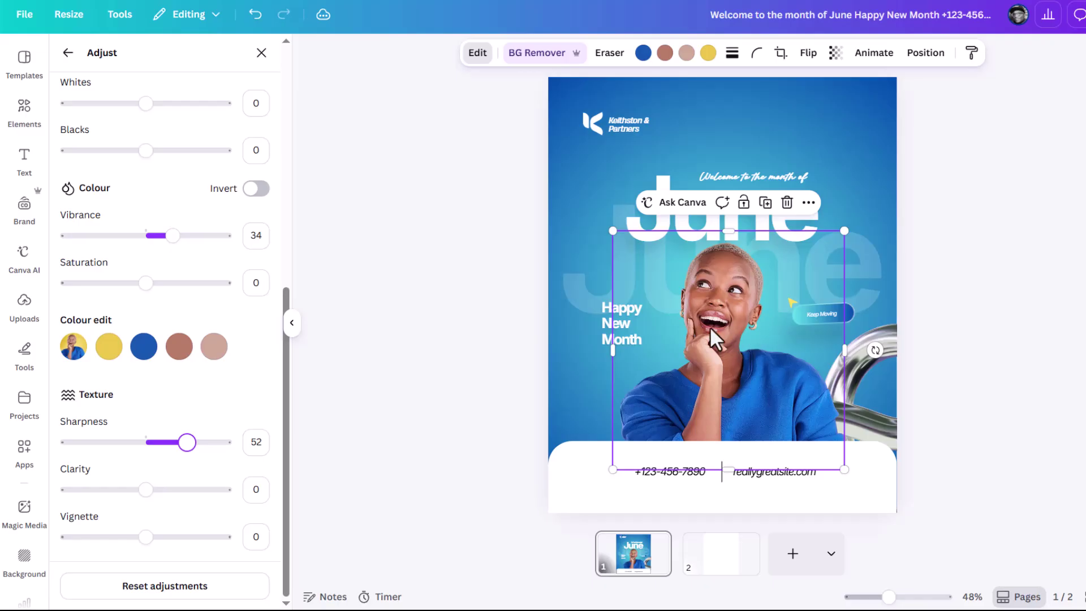
scroll(226, 405, up, 2)
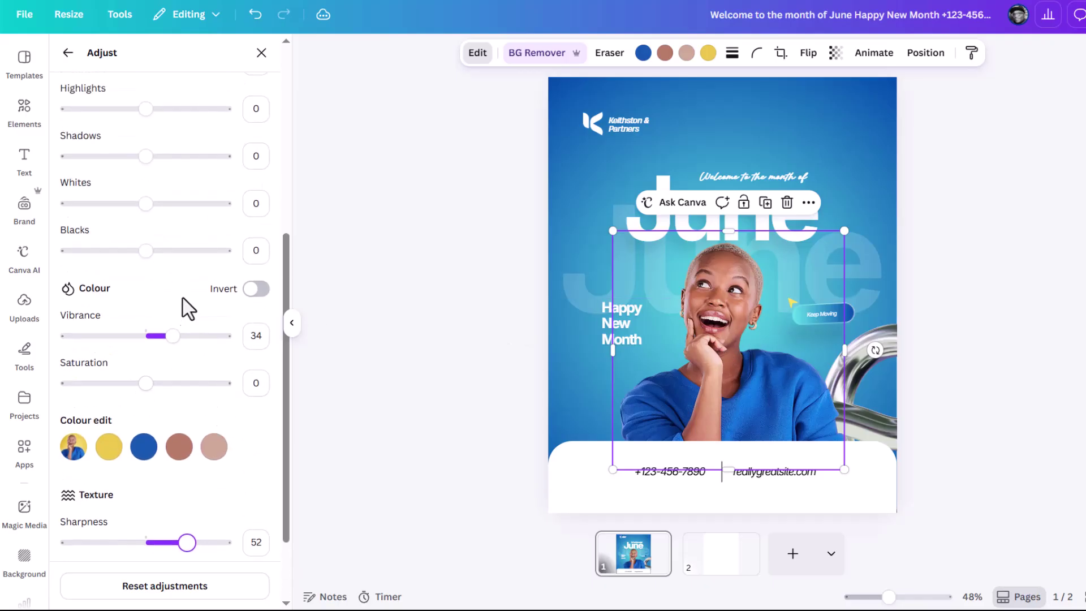
drag(145, 156, 164, 154)
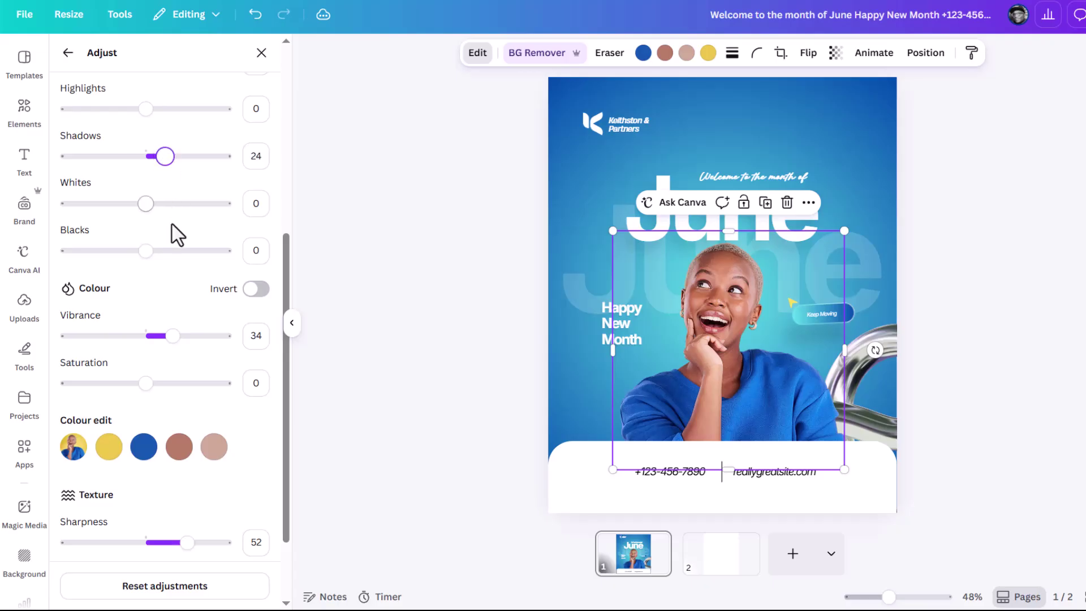
Step: Set the saturation of the blue colour in the woman cutout to 51
scroll(186, 258, down, 2)
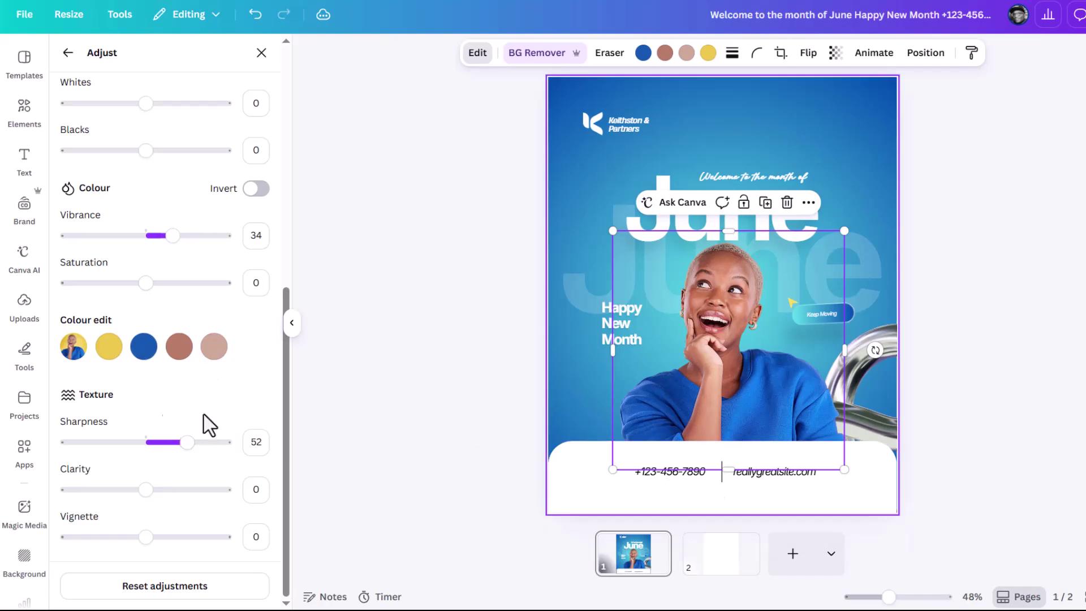
click(145, 347)
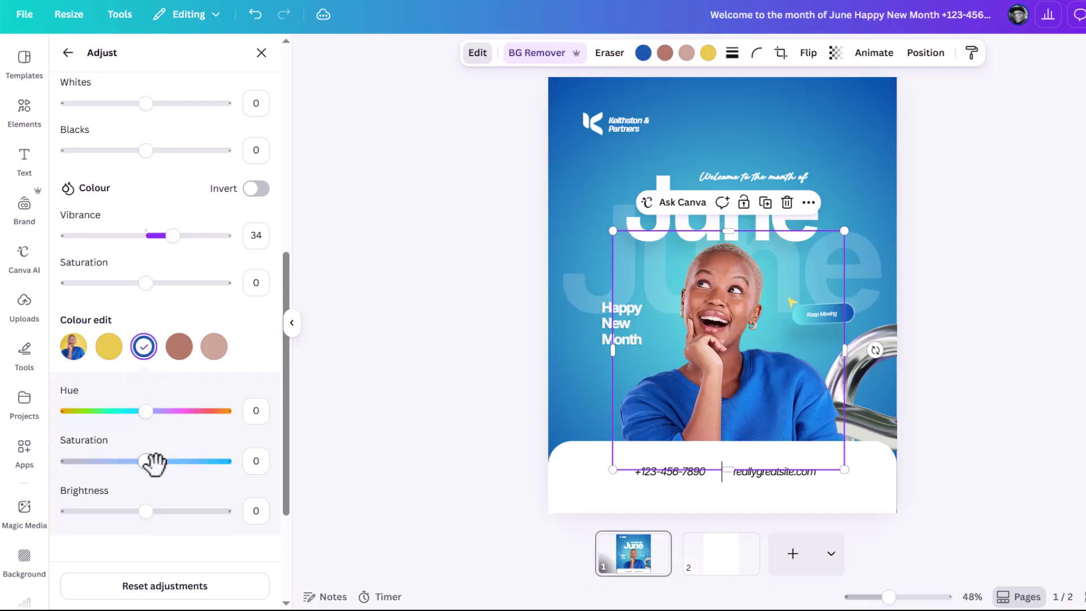
mouse_move(189, 460)
mouse_down()
mouse_move(175, 459)
mouse_move(186, 462)
mouse_up()
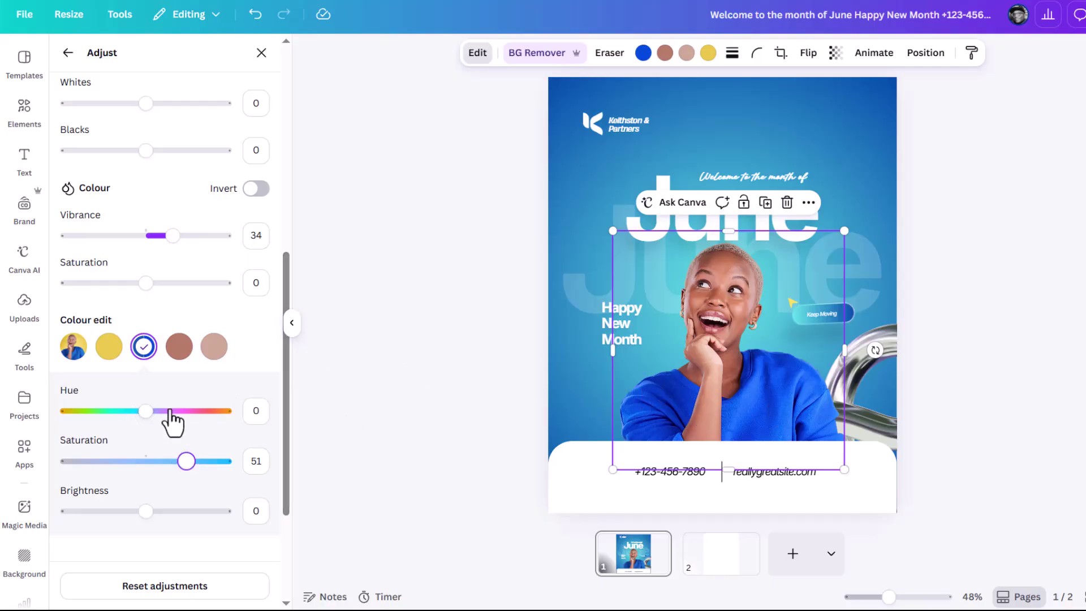
Step: Try shifting the hue of the sweater's blue to magenta, reset the hue to 0 and leave the image adjustments
drag(143, 410, 186, 411)
click(255, 411)
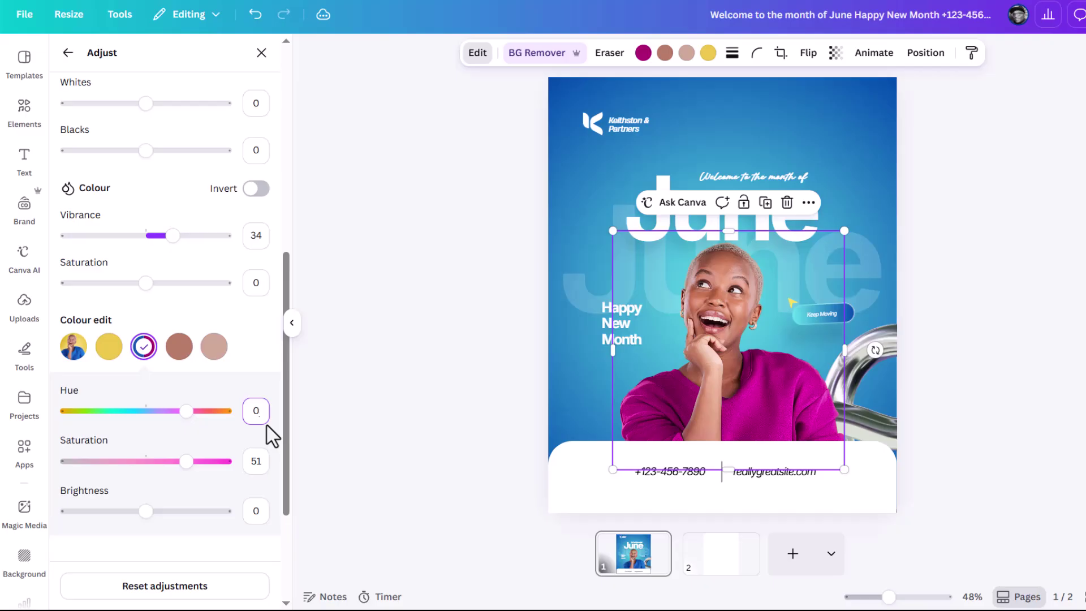
text(0)
key(Return)
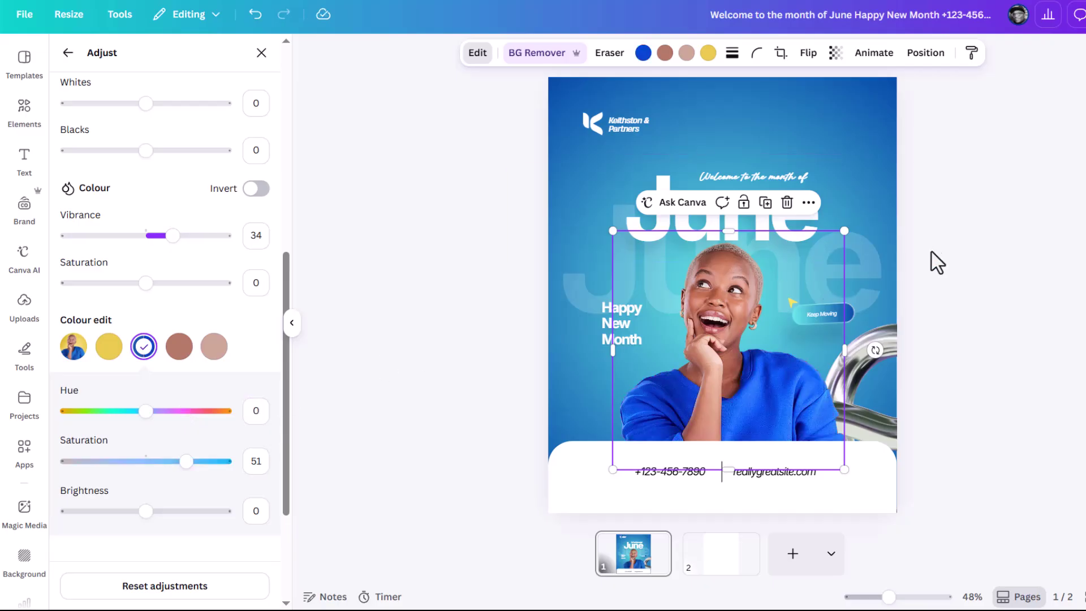
key(Escape)
key(Escape)
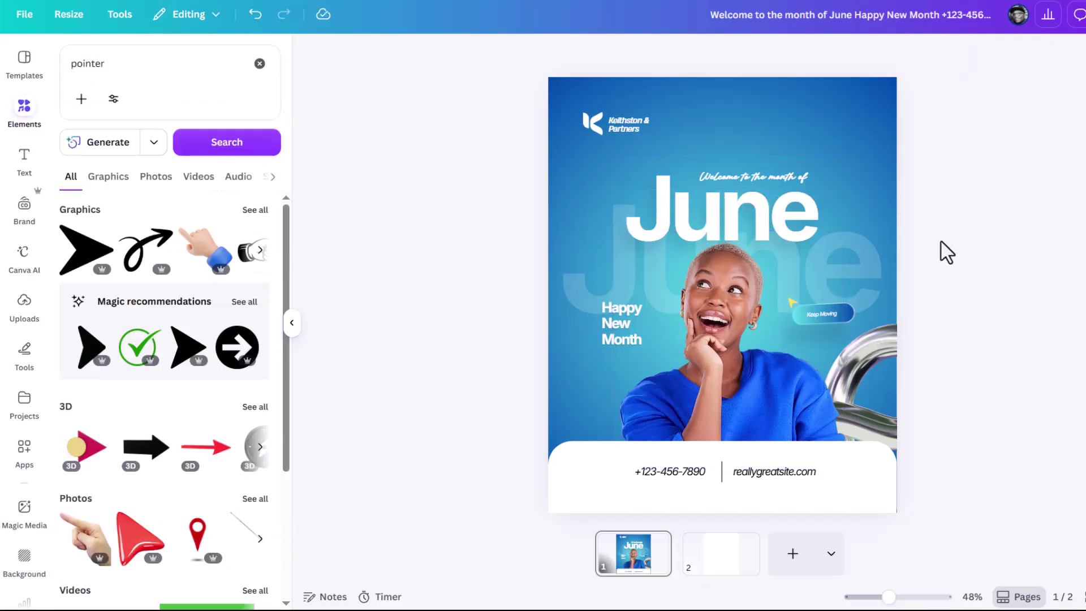
Step: Move the woman cutout slightly lower beneath the white June heading and leave it deselected
click(762, 300)
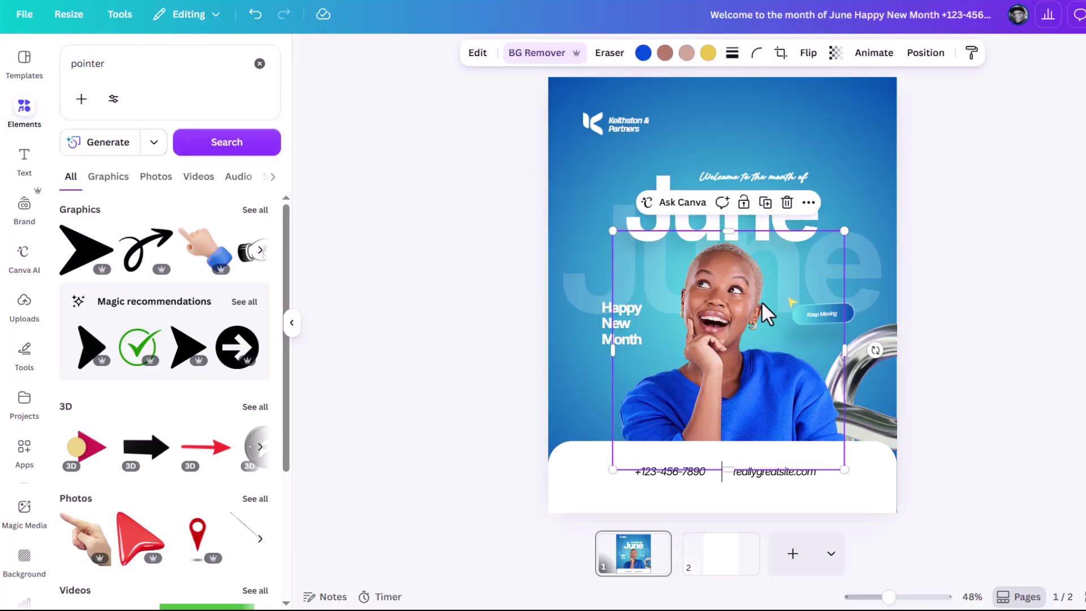
key(ctrl+bracketleft)
click(929, 269)
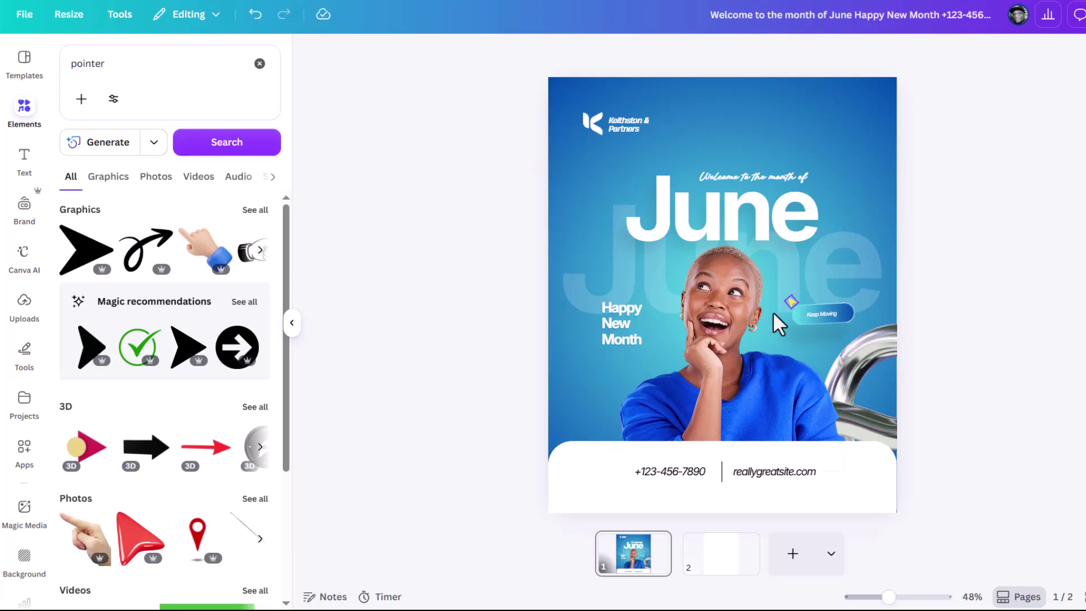
click(747, 320)
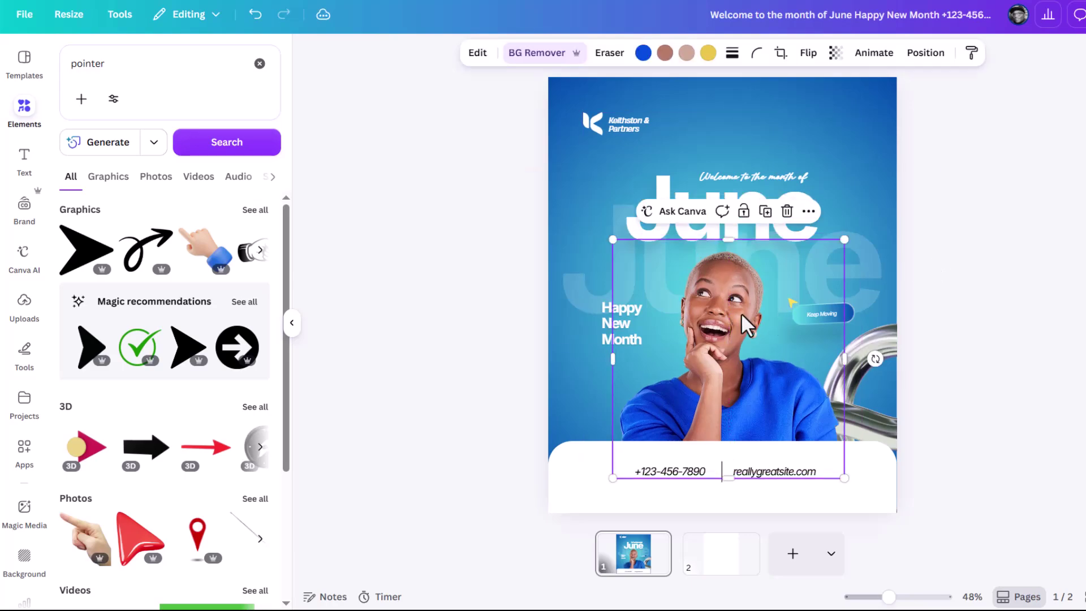
click(945, 278)
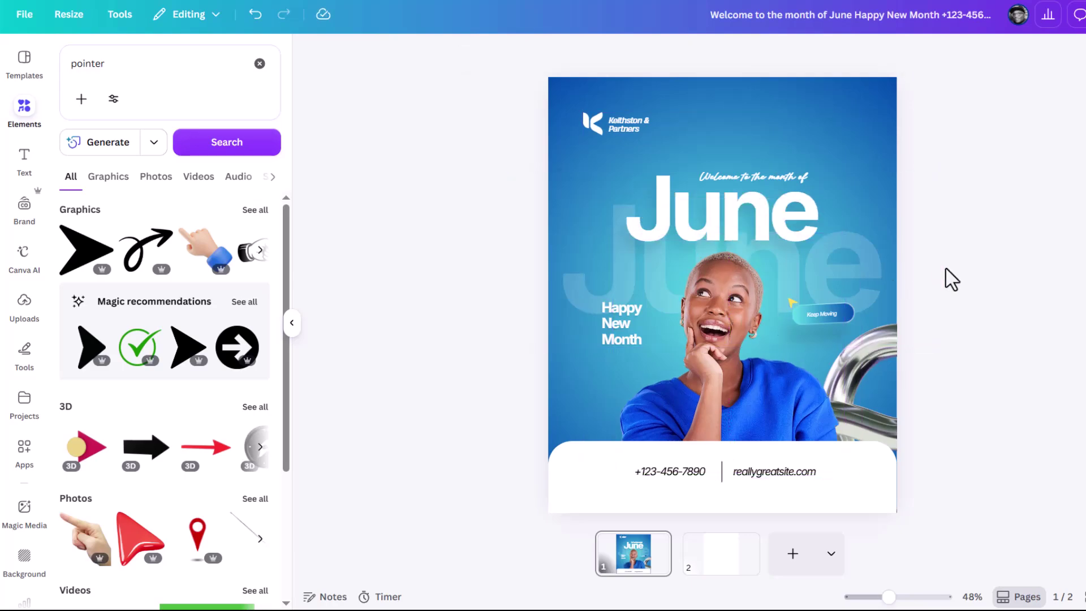